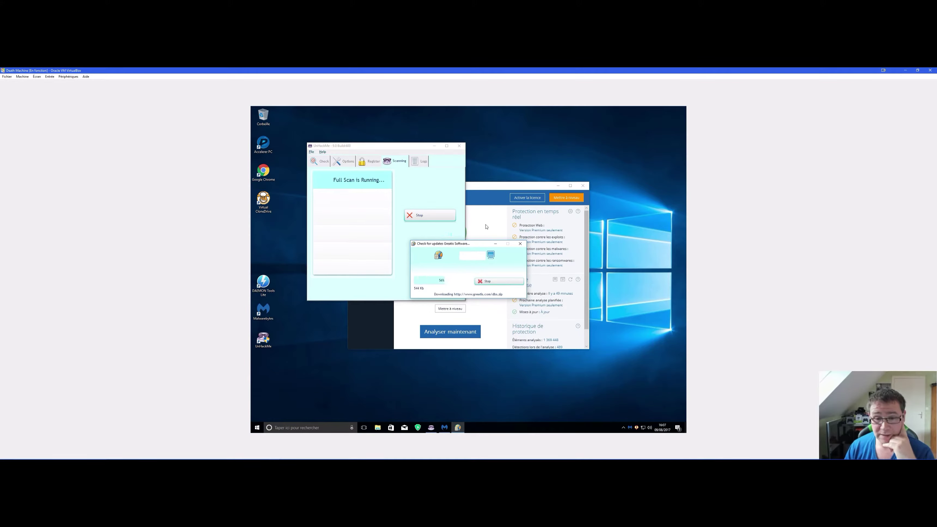
- Switch to Malwarebytes, select every item in the maximized quarantine list and delete them, confirming the removal
left_click(505, 191)
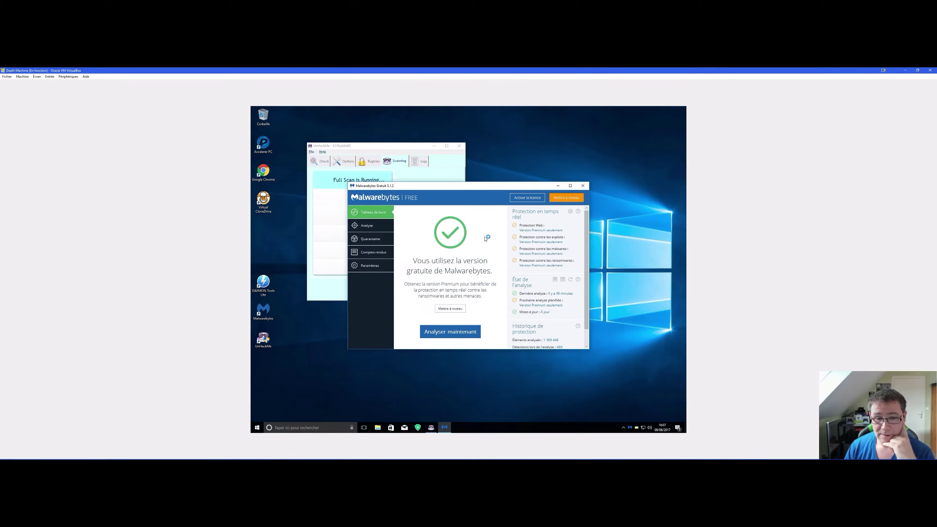
left_click(375, 245)
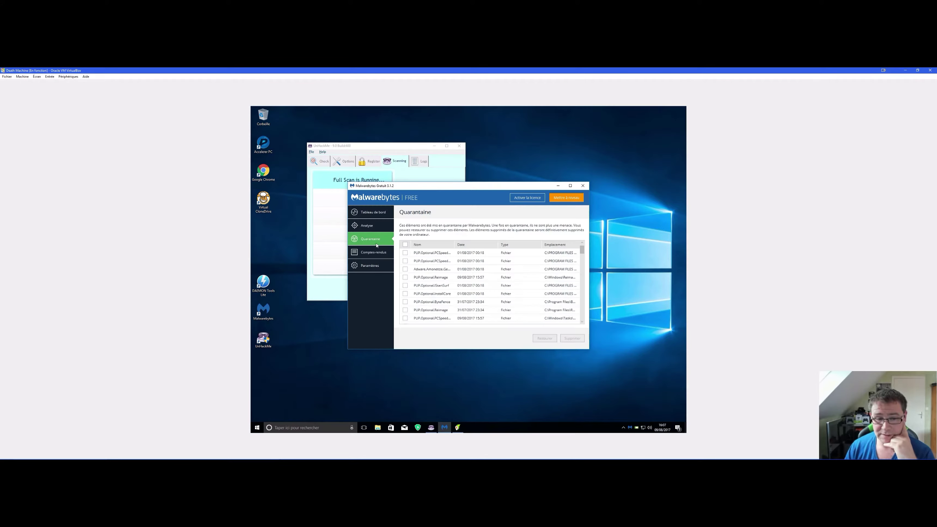
left_click(574, 186)
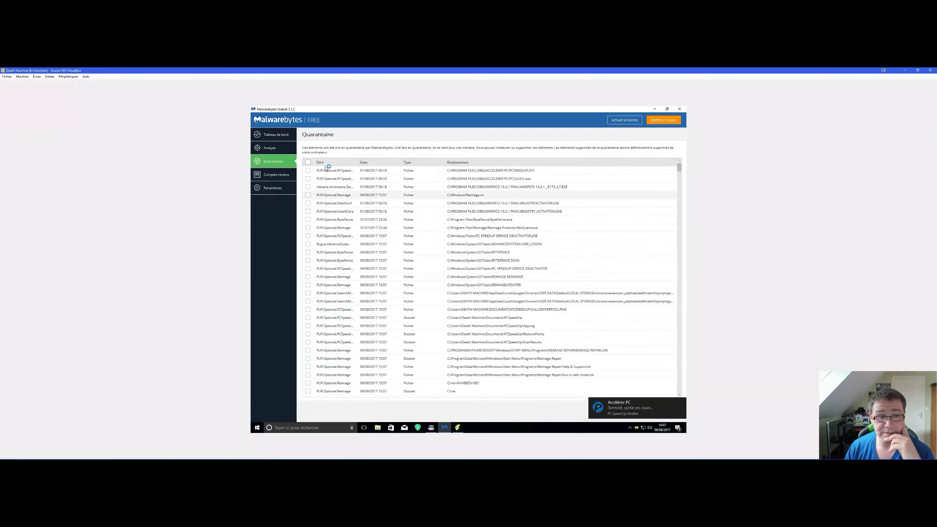
left_click(308, 163)
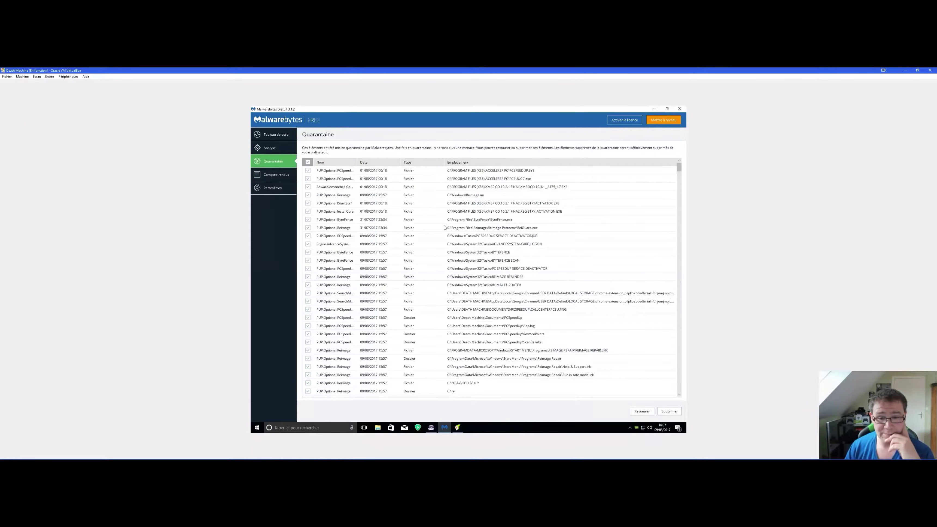
scroll(553, 222, "down", 1)
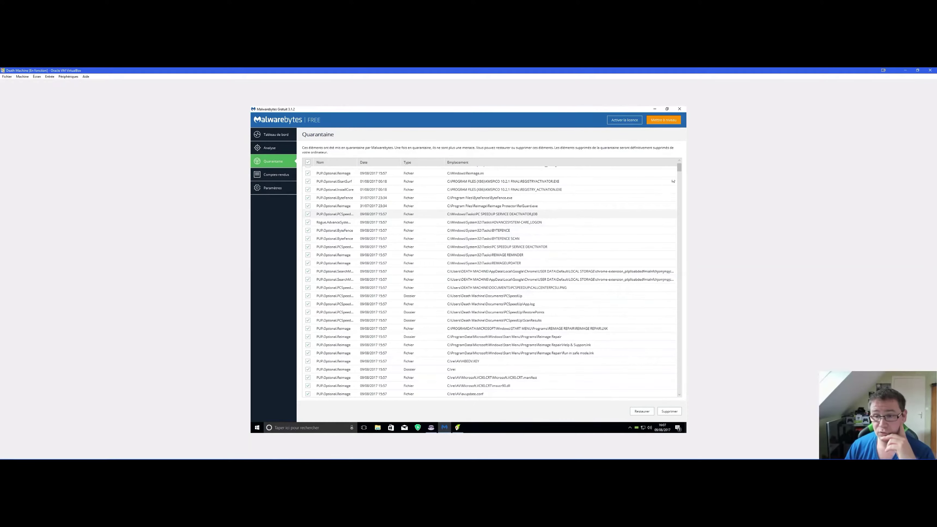
mouse_move(679, 168)
left_mouse_down()
mouse_move(679, 410)
mouse_move(657, 240)
mouse_move(676, 158)
mouse_move(666, 157)
left_mouse_up()
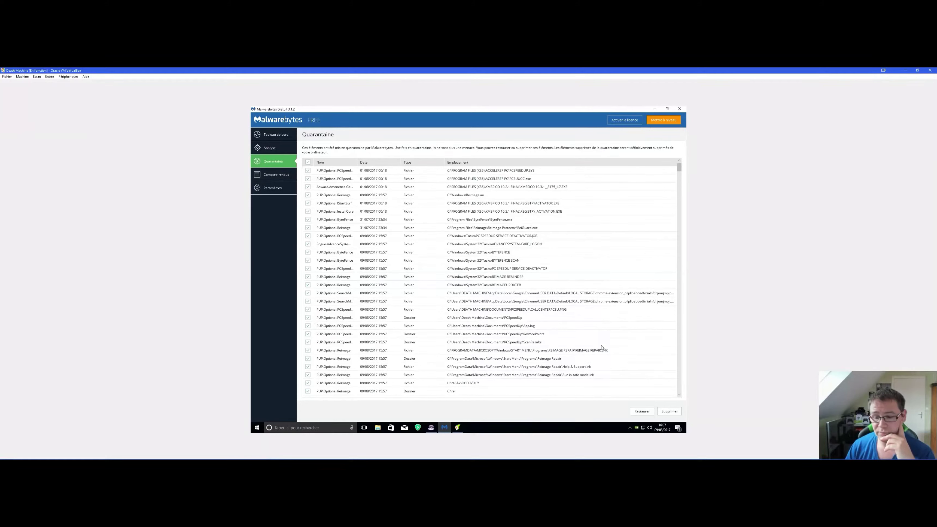
left_click(666, 412)
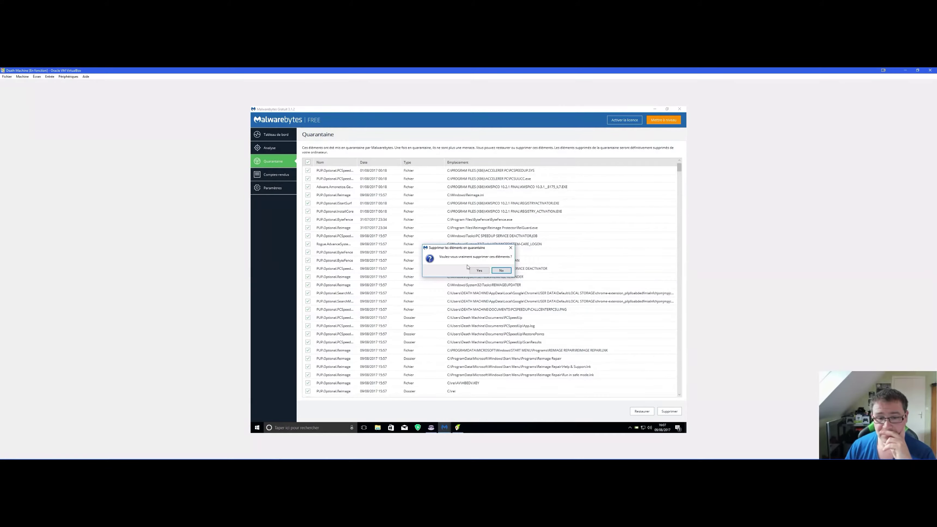
left_click(480, 271)
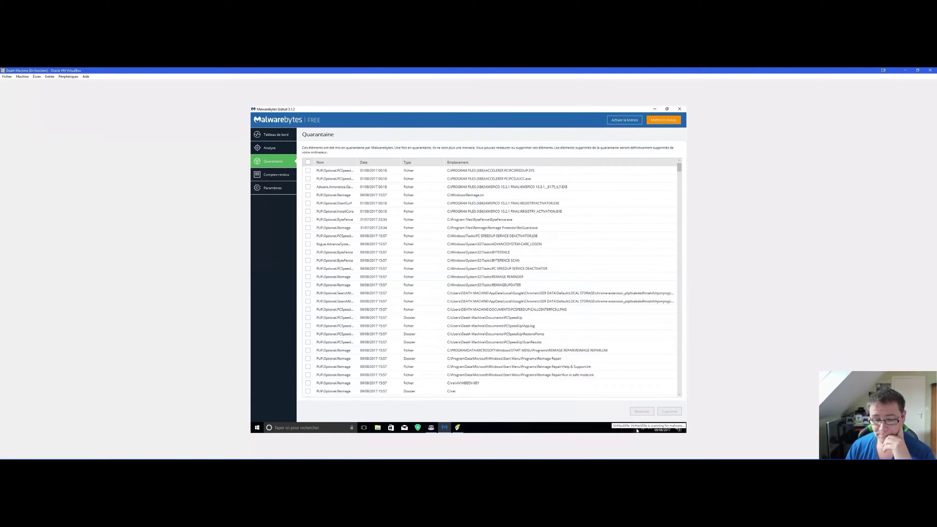
- Minimize the Malwarebytes and UnHackMe windows while keeping the UnHackMe full scan running
left_click(432, 428)
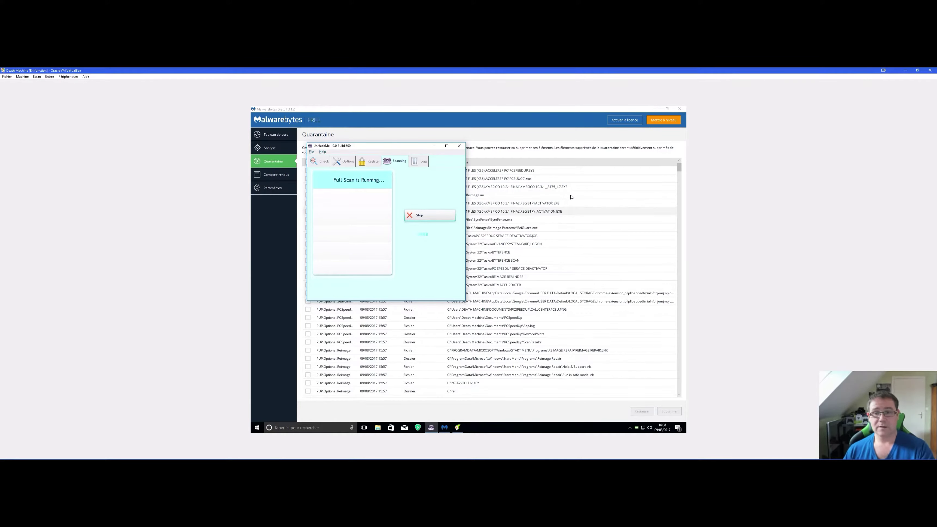
left_click(654, 110)
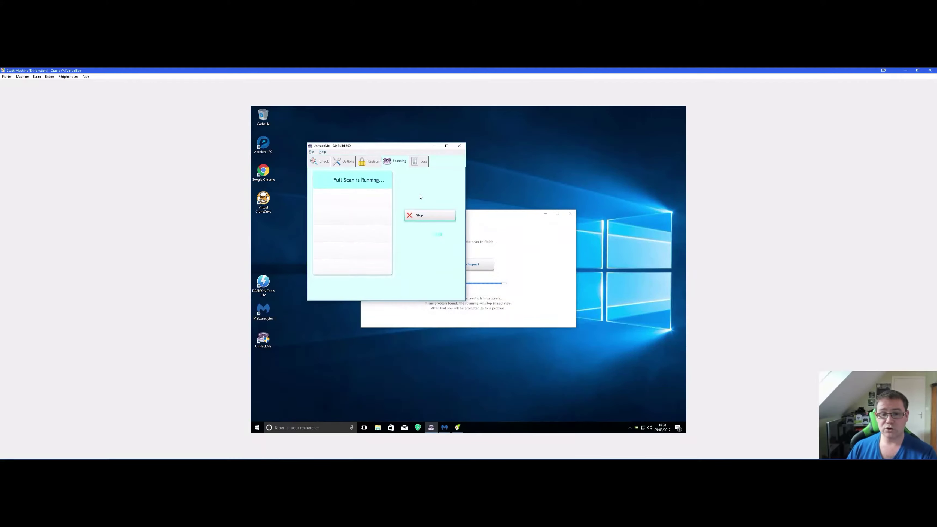
left_click(476, 187)
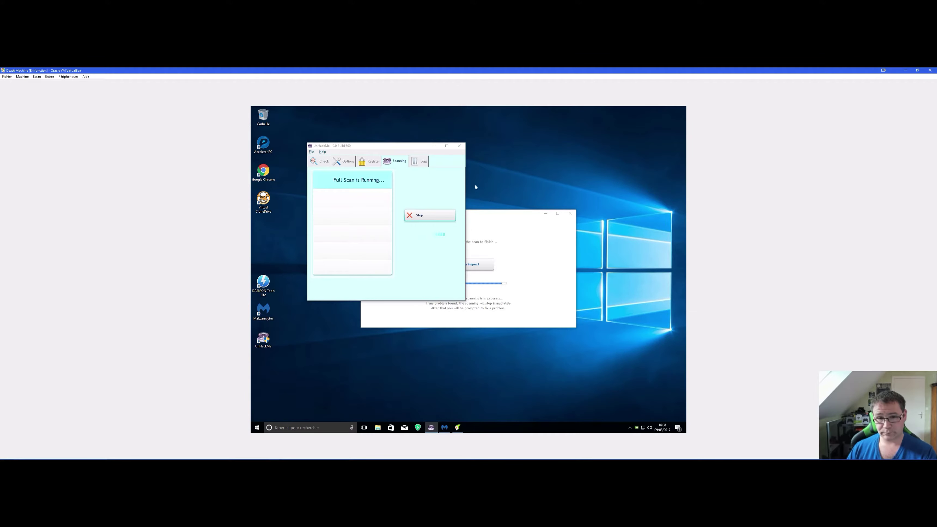
left_click(435, 145)
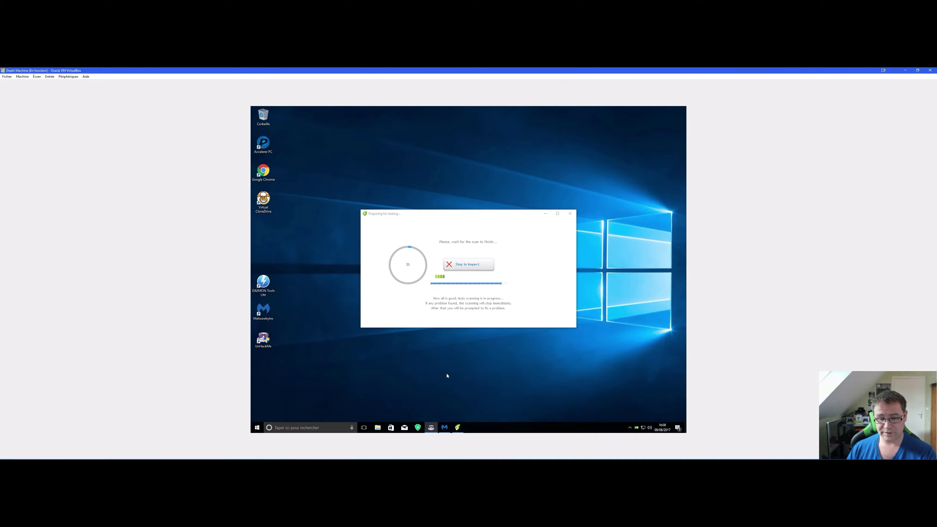
left_click(444, 427)
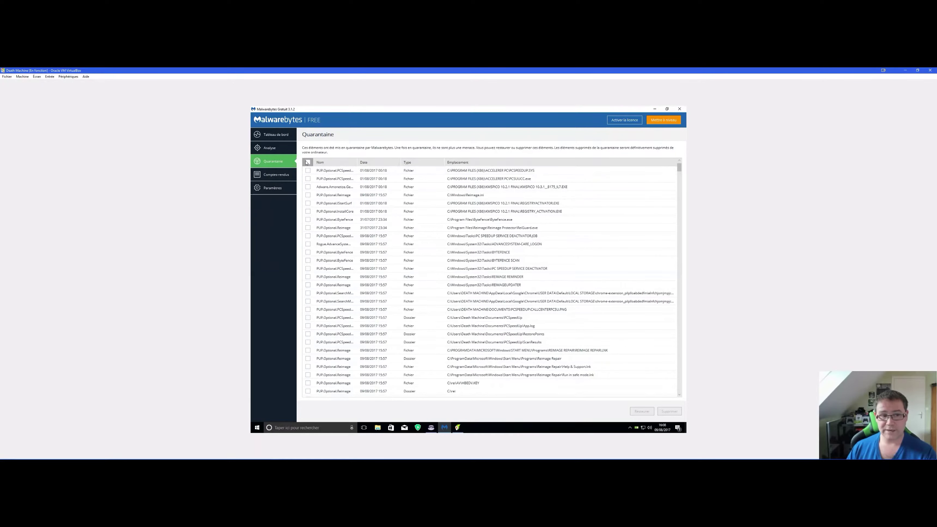
left_click(655, 109)
left_click(319, 179)
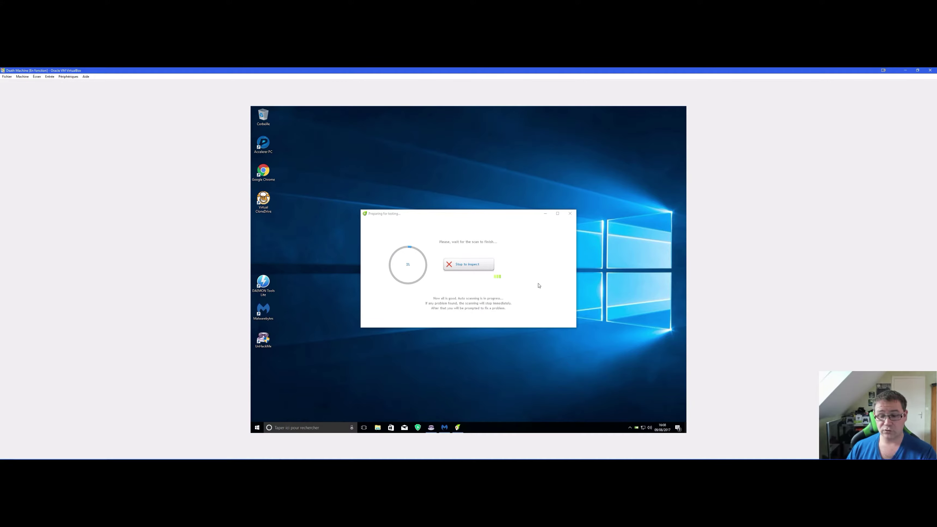
- Open the Téléchargements folder and run adwcleaner_7.0.0.0 as administrator, approving the elevation request
key("super+e")
double_click(476, 265)
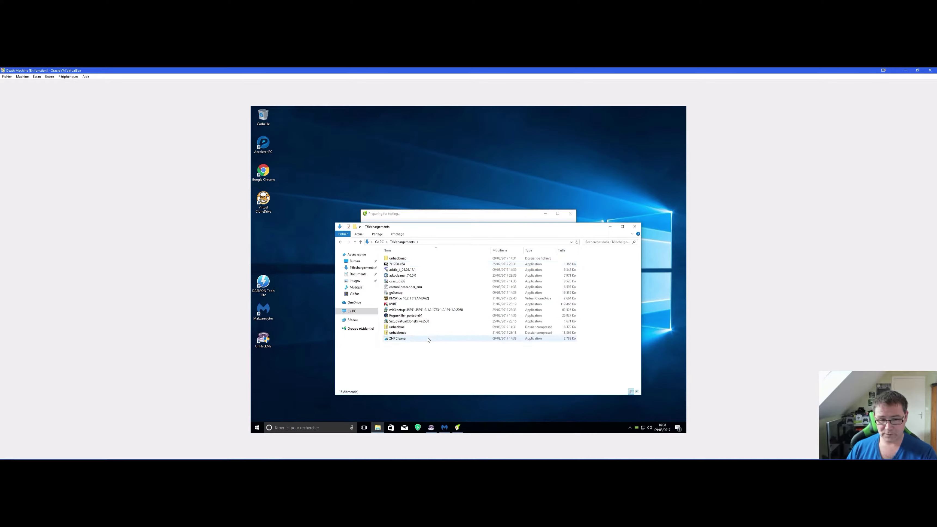
left_click(414, 276)
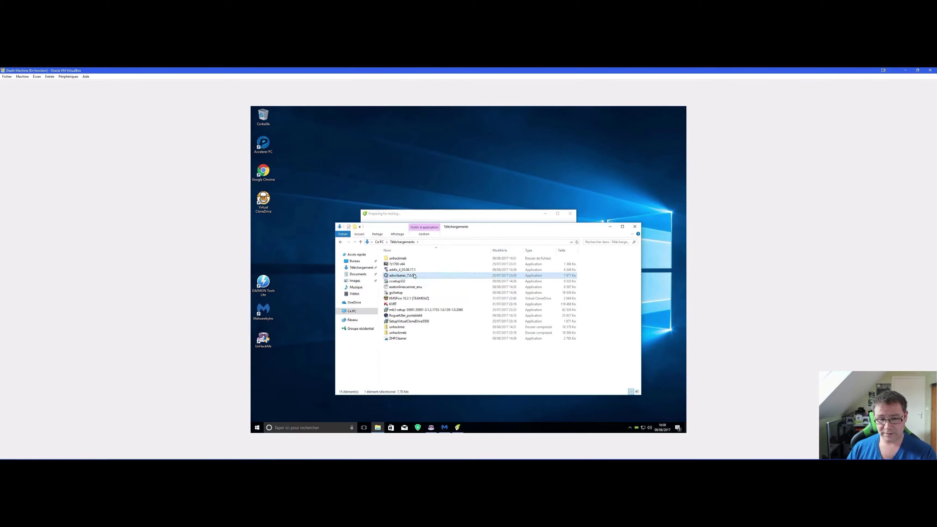
right_click(413, 275)
left_click(435, 285)
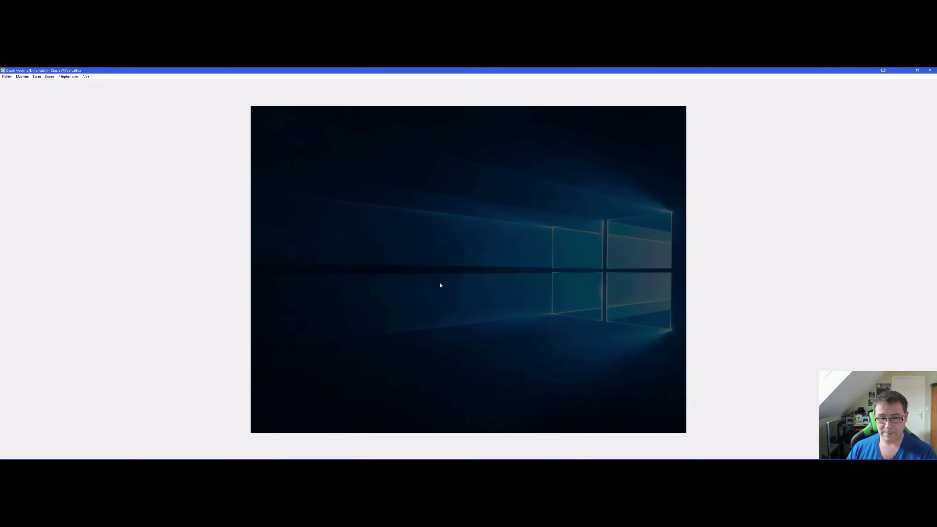
left_click(440, 304)
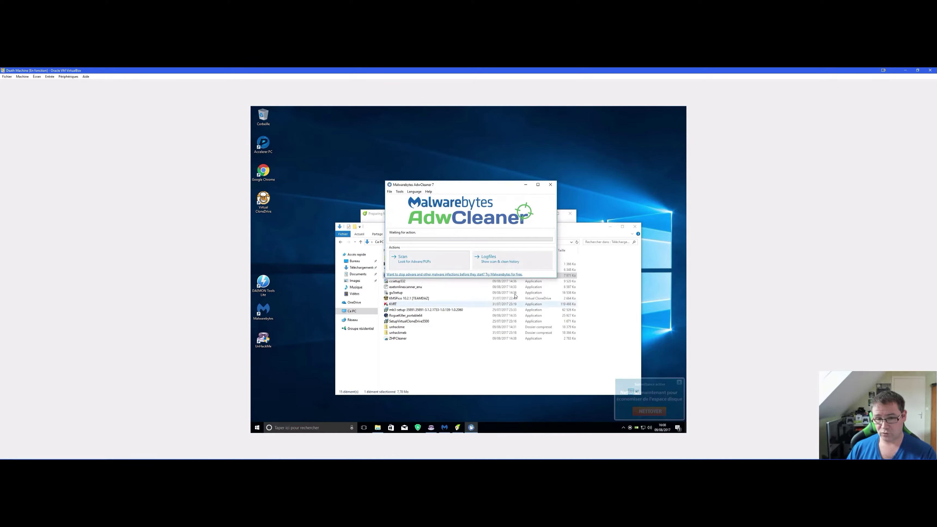
- Set the AdwCleaner interface language to Français and close the program
left_click_drag(475, 185, 473, 191)
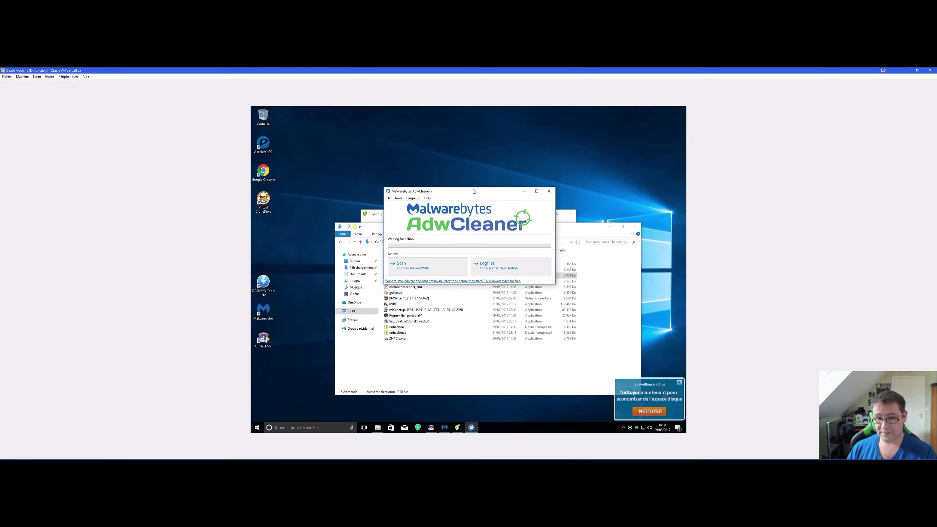
left_click(420, 200)
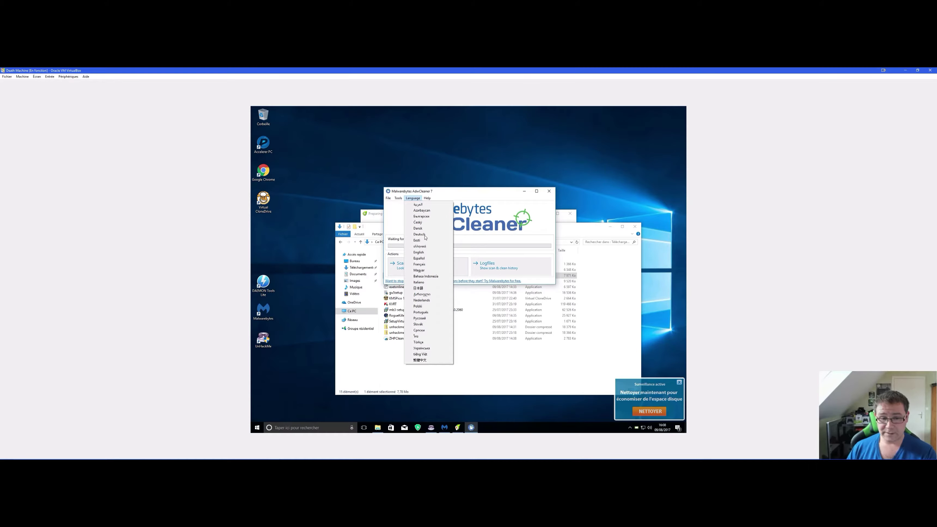
left_click(424, 265)
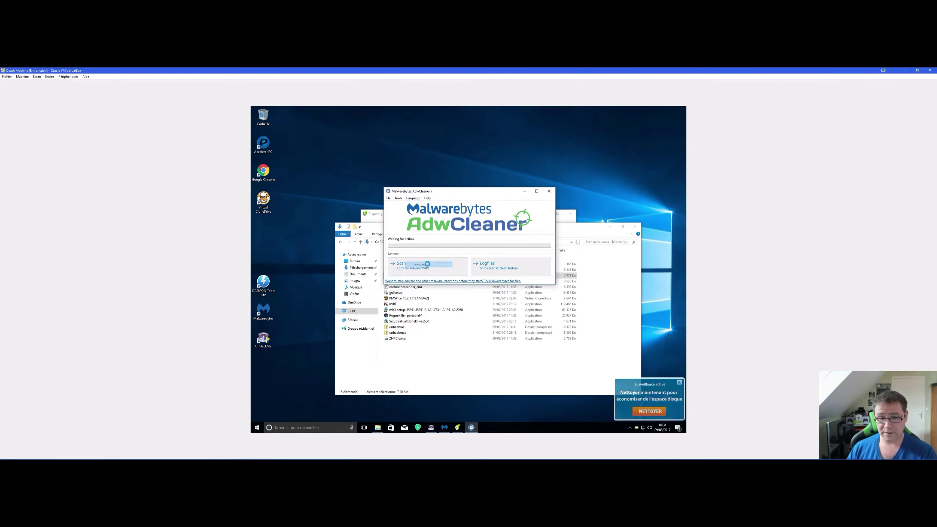
left_click(505, 238)
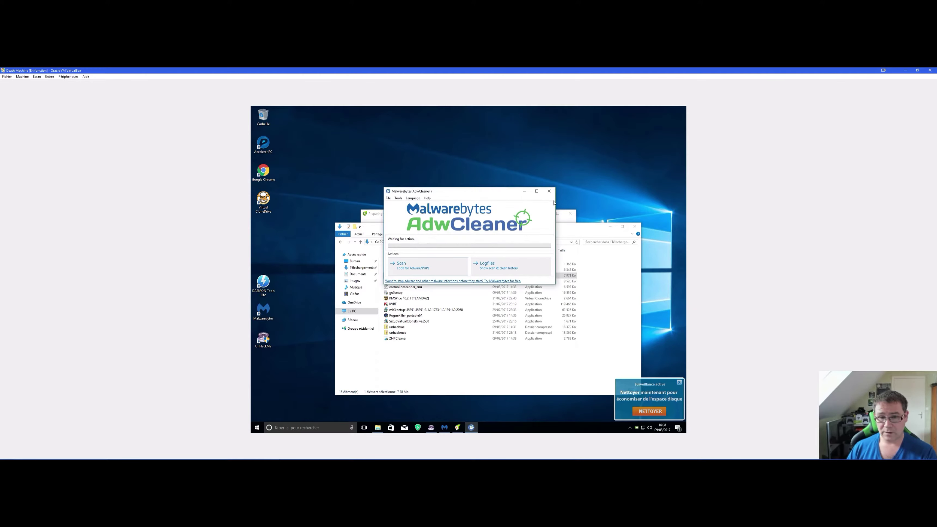
left_click(548, 191)
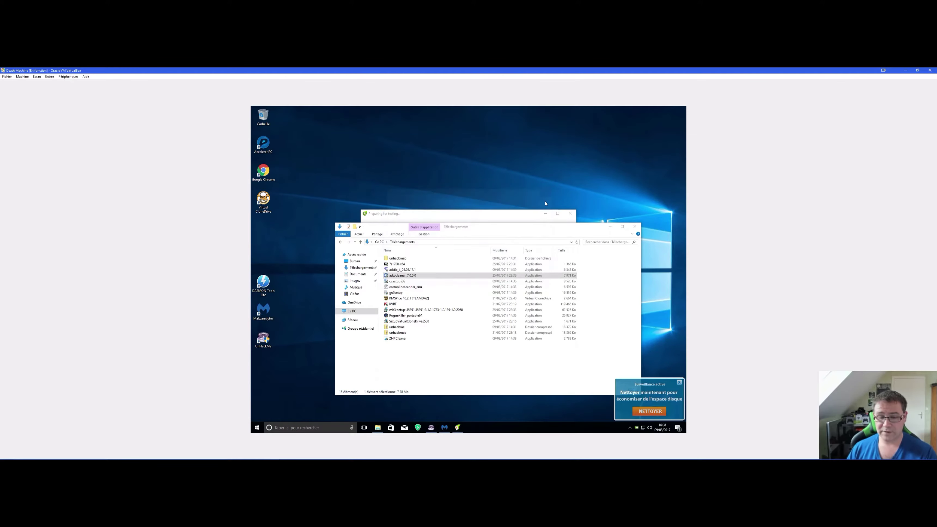
- Relaunch adwcleaner_7.0.0.0 with administrator rights so the new language is applied
right_click(437, 276)
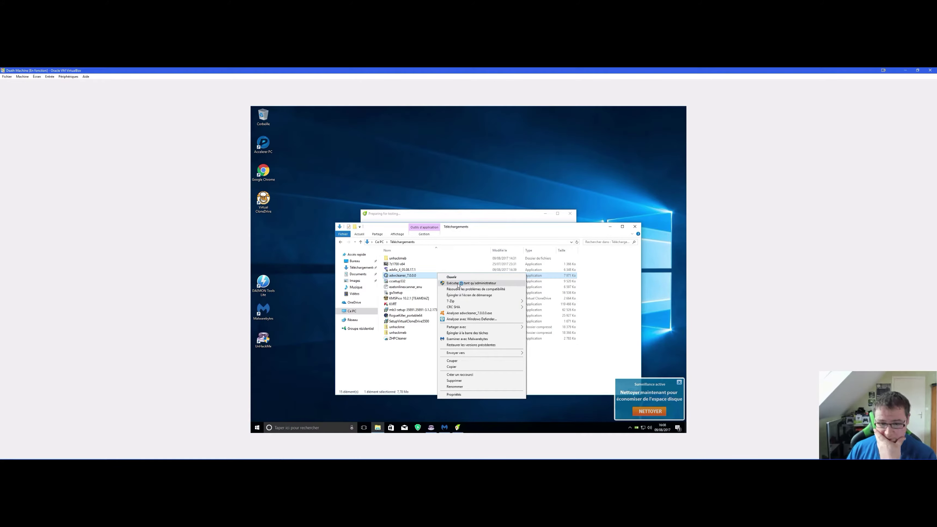
left_click(458, 284)
left_click(445, 304)
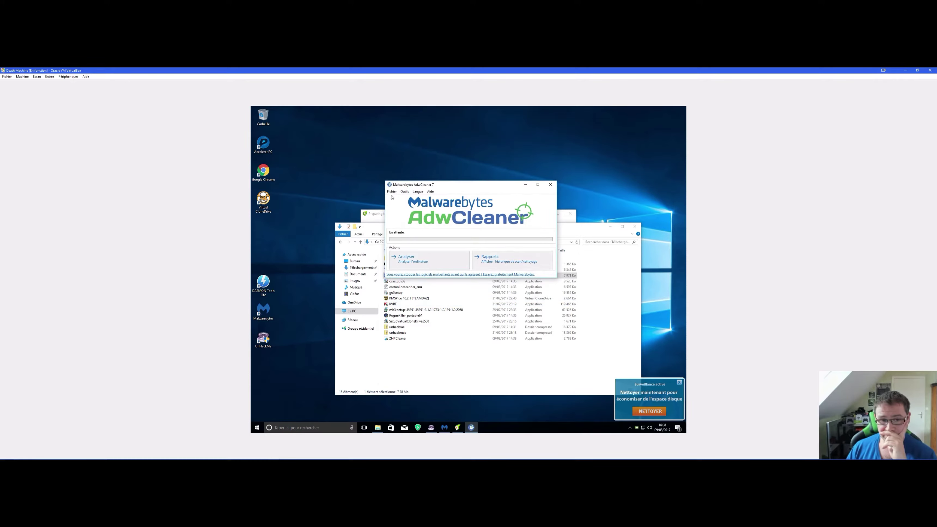
- Start a computer scan in AdwCleaner, accept downloading the new version and dismiss the disk-cleaning advert
left_click(391, 193)
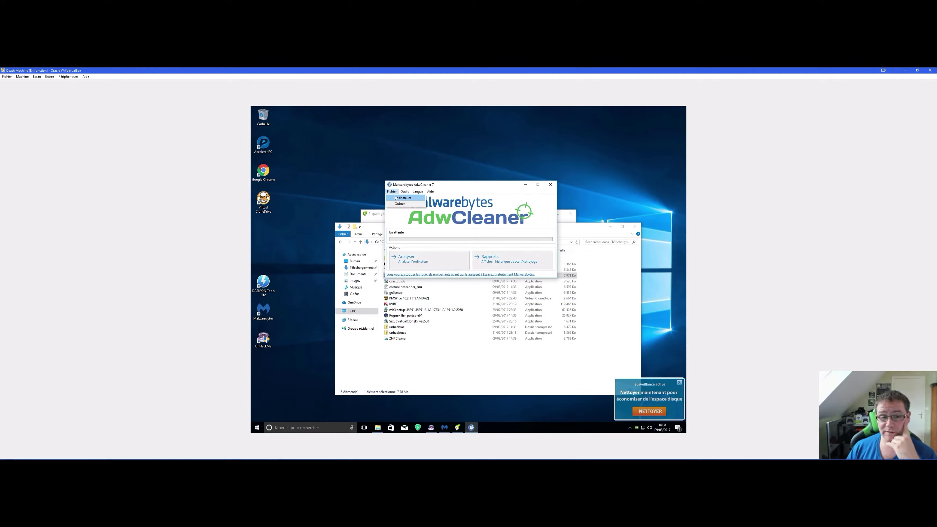
mouse_move(403, 193)
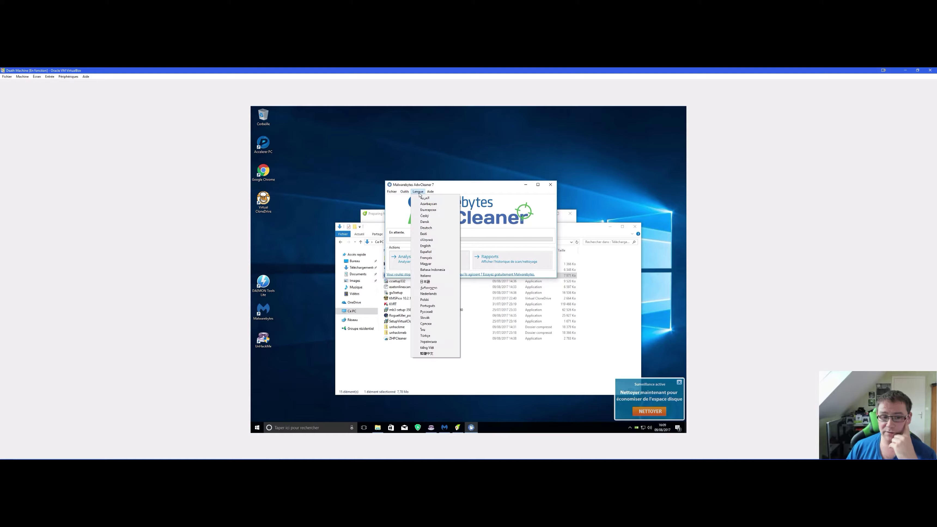
left_click(451, 190)
left_click(434, 258)
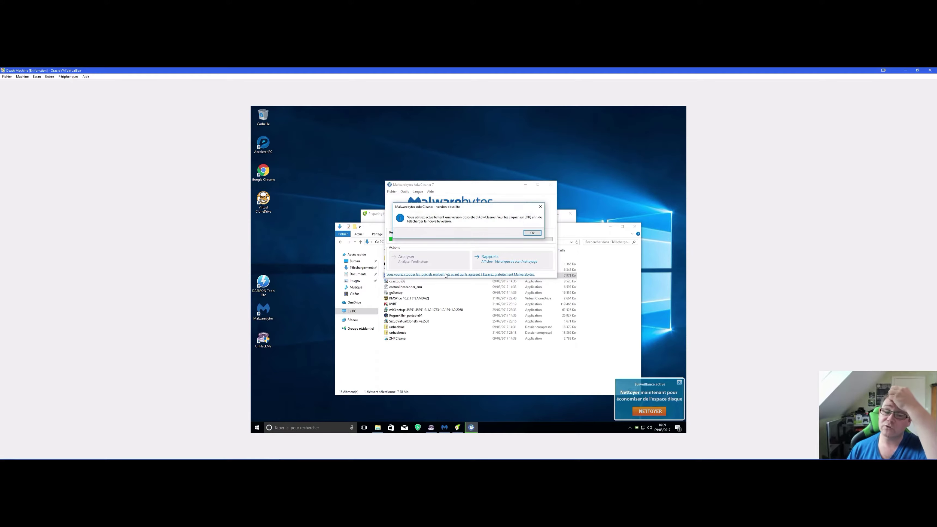
left_click(532, 233)
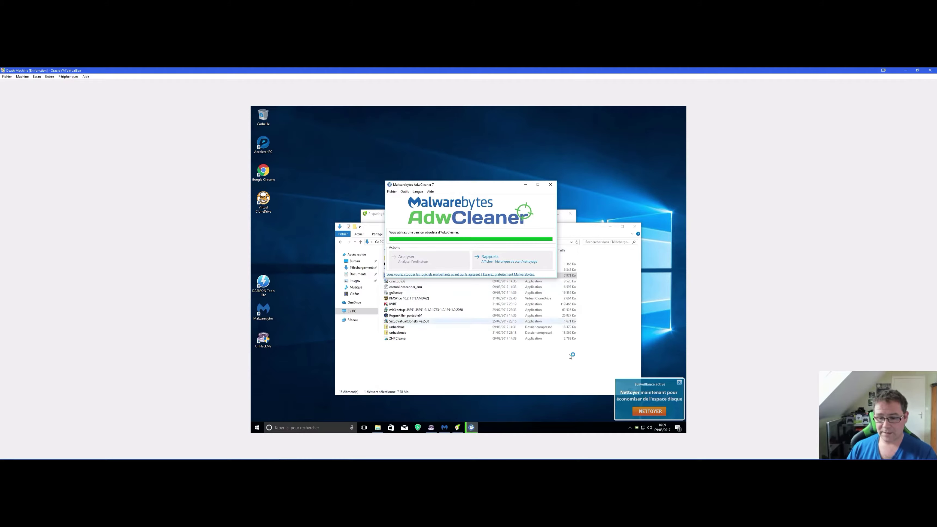
left_click(679, 383)
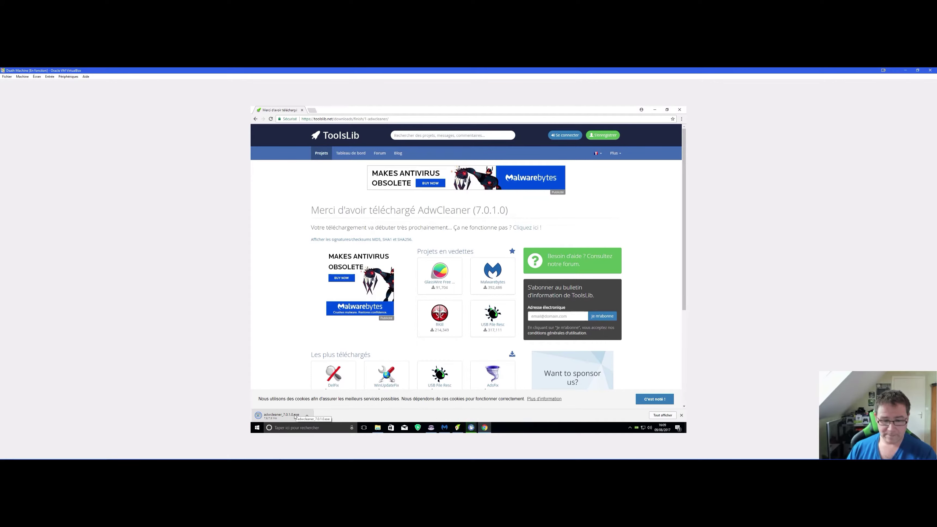
- Close the outdated AdwCleaner and launch the downloaded adwcleaner_7.0.1.0.exe, approving the elevation request
left_click(472, 428)
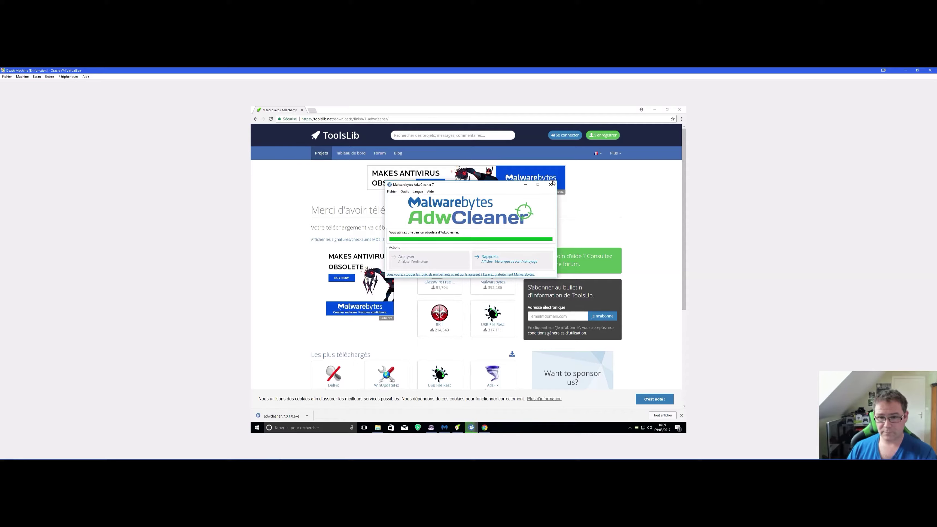
left_click(281, 416)
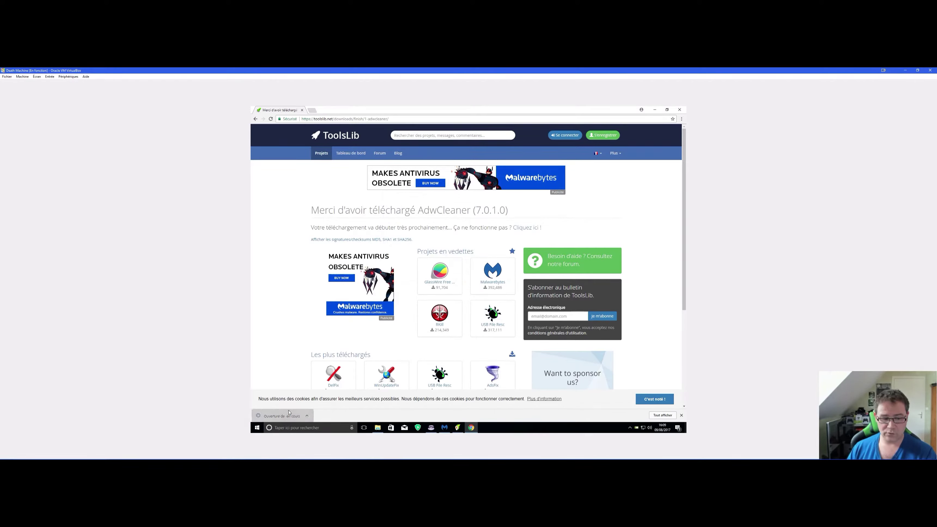
left_click(486, 272)
- Start the computer scan in the new AdwCleaner, and close the browser and the Téléchargements folder
left_click(438, 259)
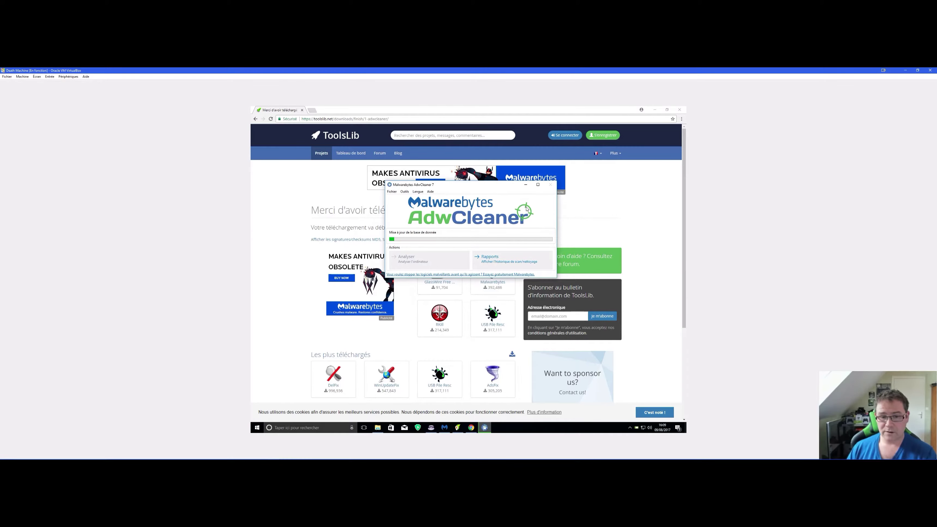
left_click(679, 109)
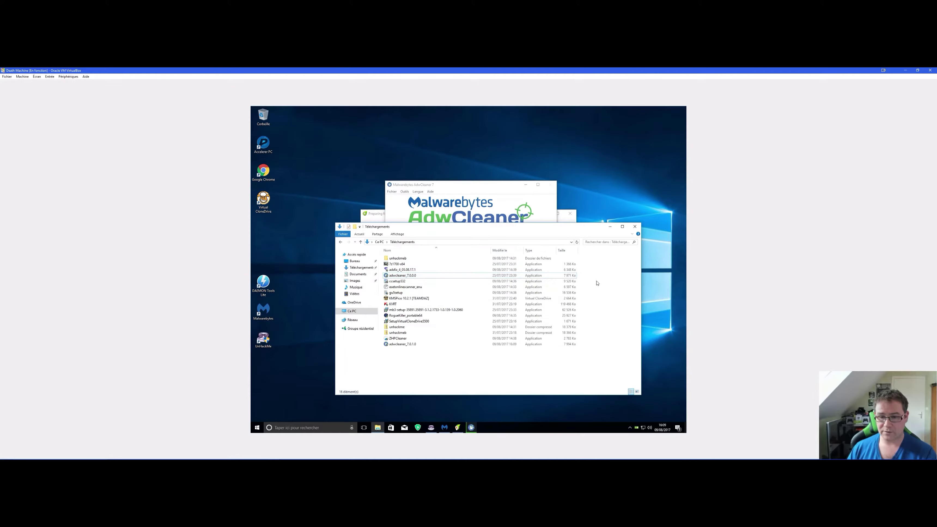
left_click(635, 226)
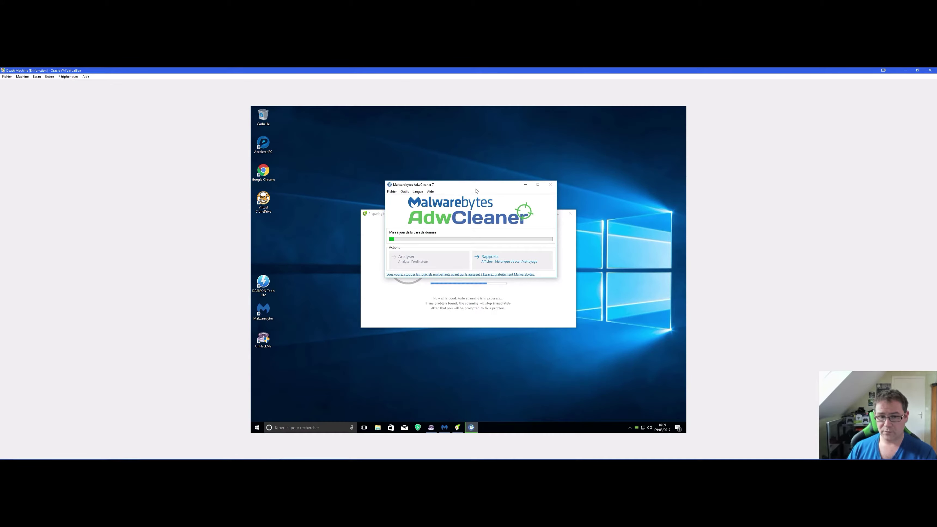
- Move the AdwCleaner window clear of the UnHackMe scan and permanently delete all items in the Malwarebytes quarantine
left_click_drag(461, 185, 537, 122)
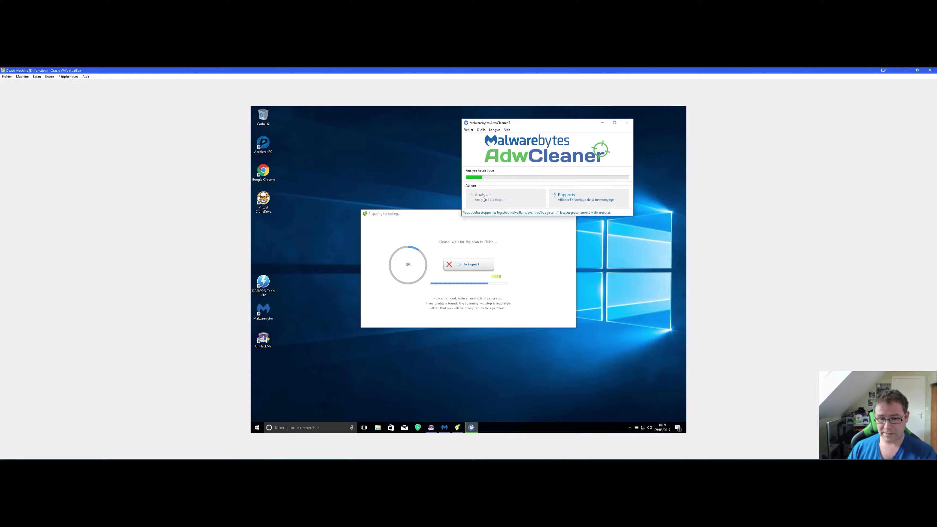
left_click(444, 428)
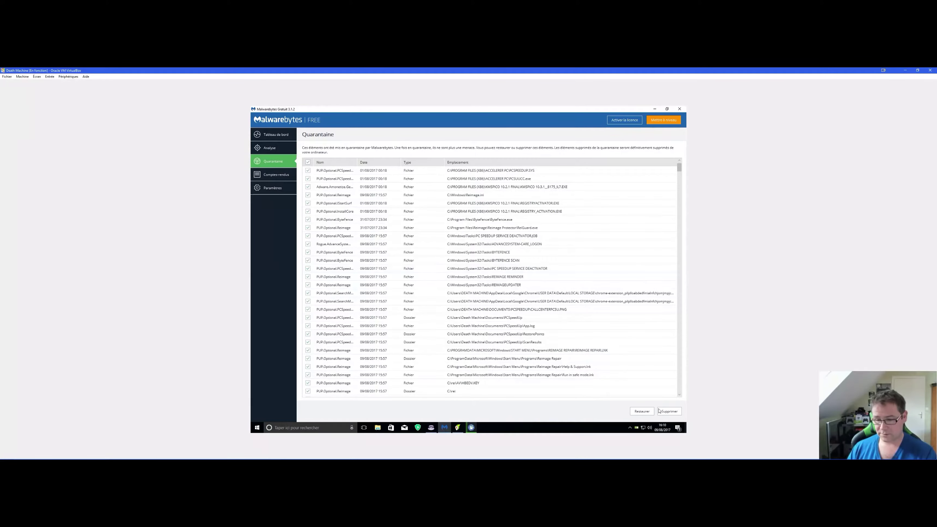
left_click(662, 412)
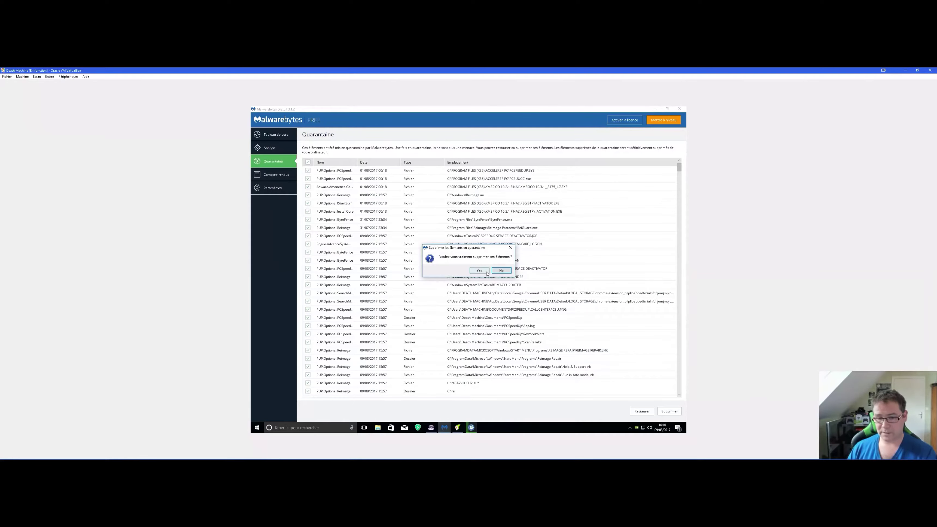
left_click(480, 271)
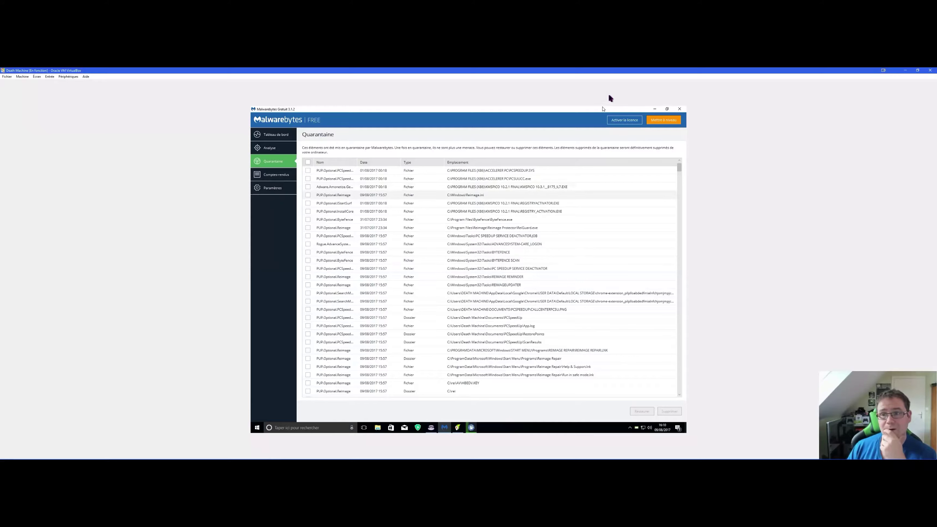
- Check the Malwarebytes scan modes and dashboard status, and close its window
left_click(277, 152)
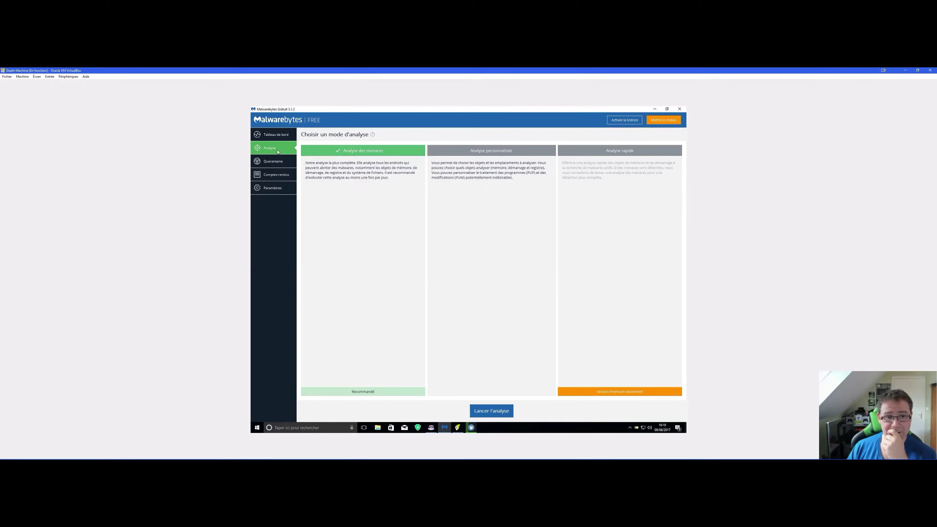
left_click(275, 135)
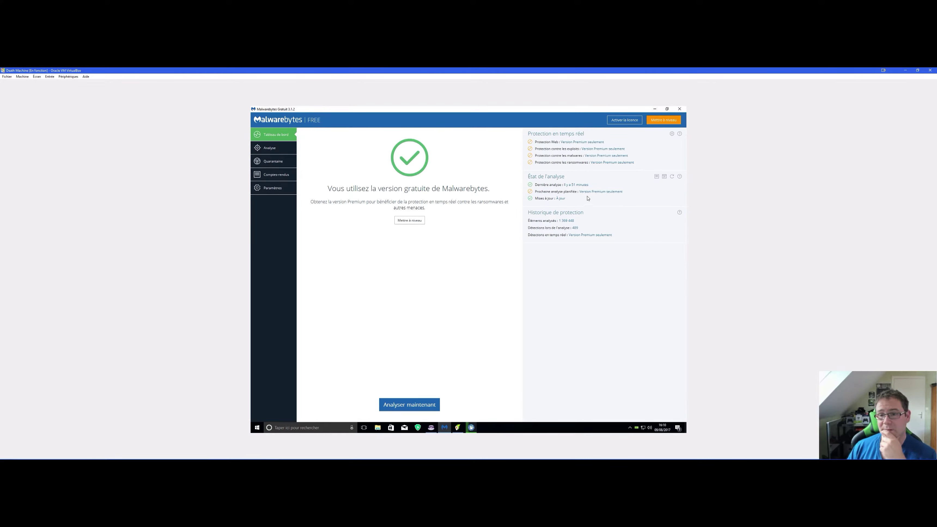
left_click(679, 108)
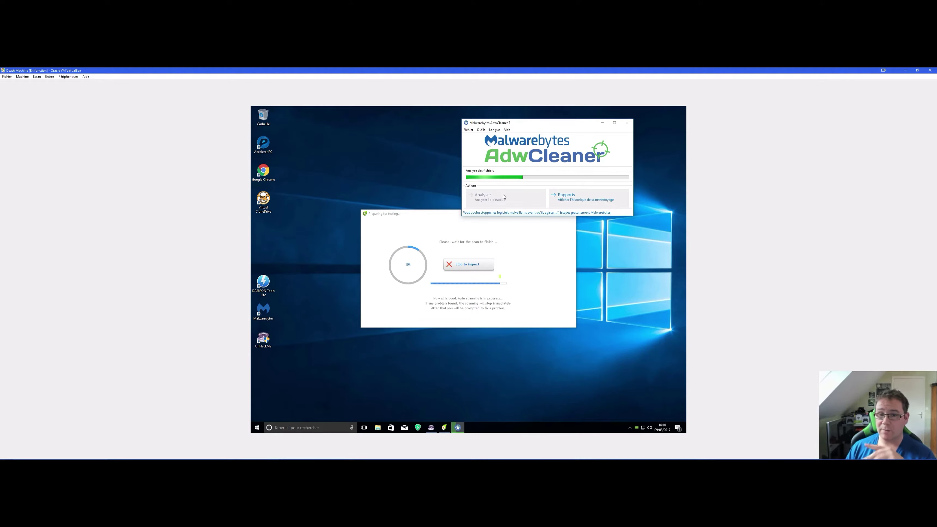
- Move AdwCleaner further aside, review its scan log including the pcspeedup registry entries, and close the log
left_click_drag(541, 127, 587, 120)
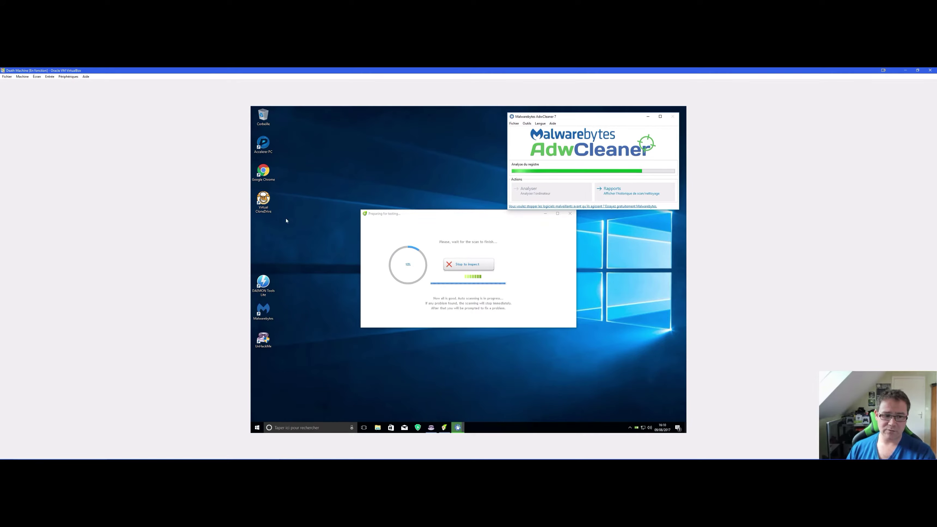
left_click(630, 427)
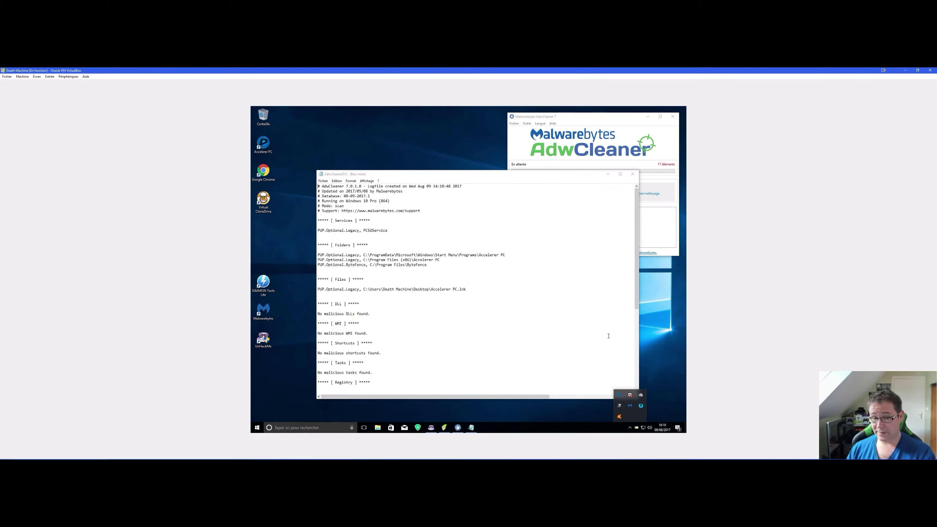
left_click(620, 174)
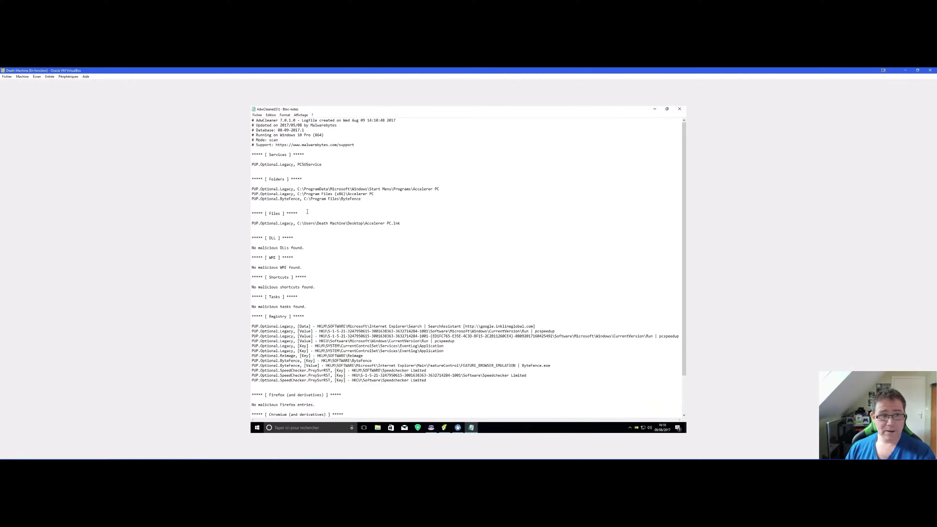
scroll(307, 212, "down", 3)
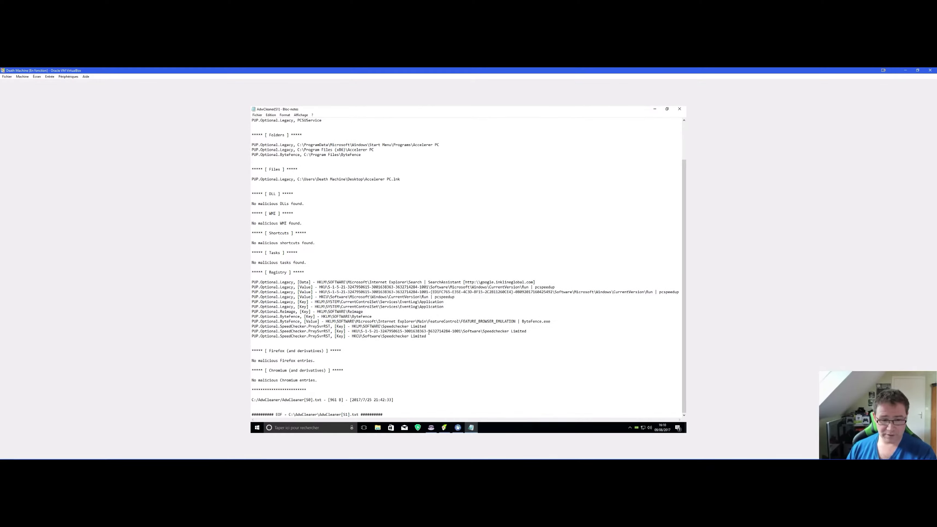
left_click_drag(431, 296, 470, 296)
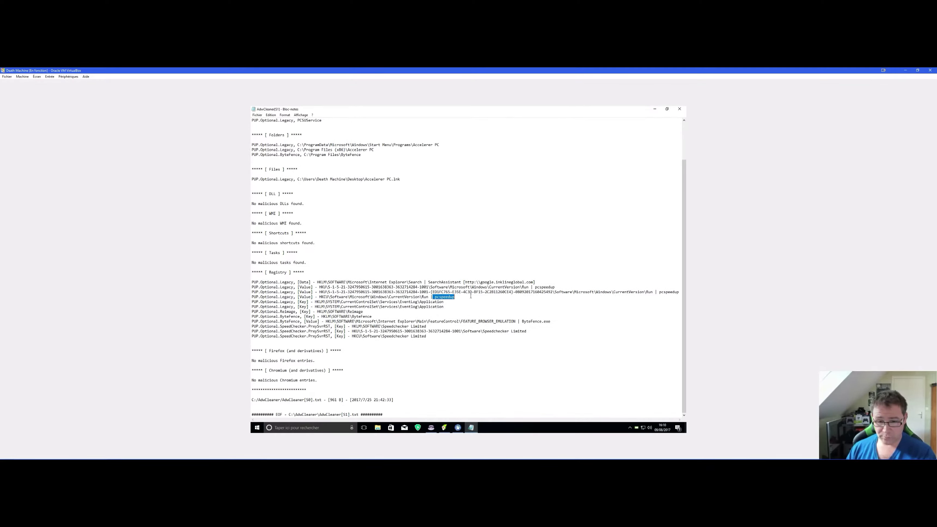
left_click(478, 310)
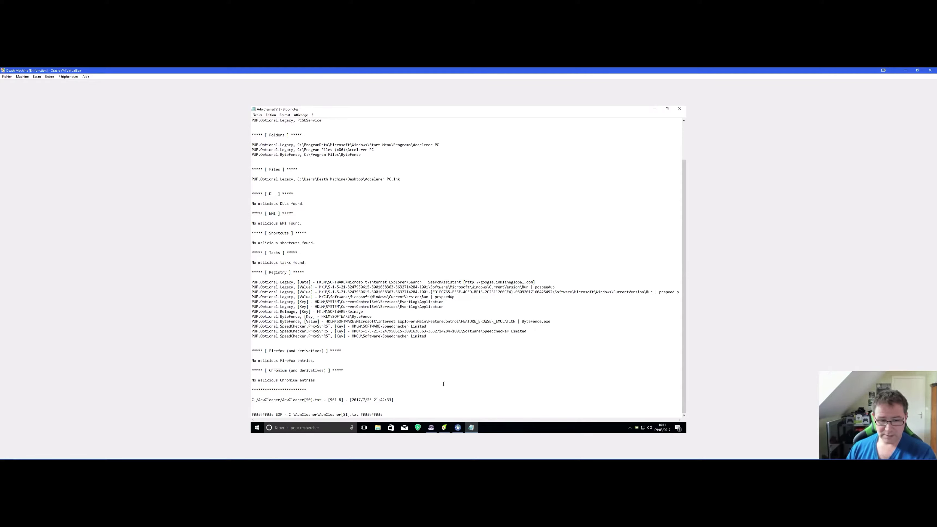
left_click(679, 109)
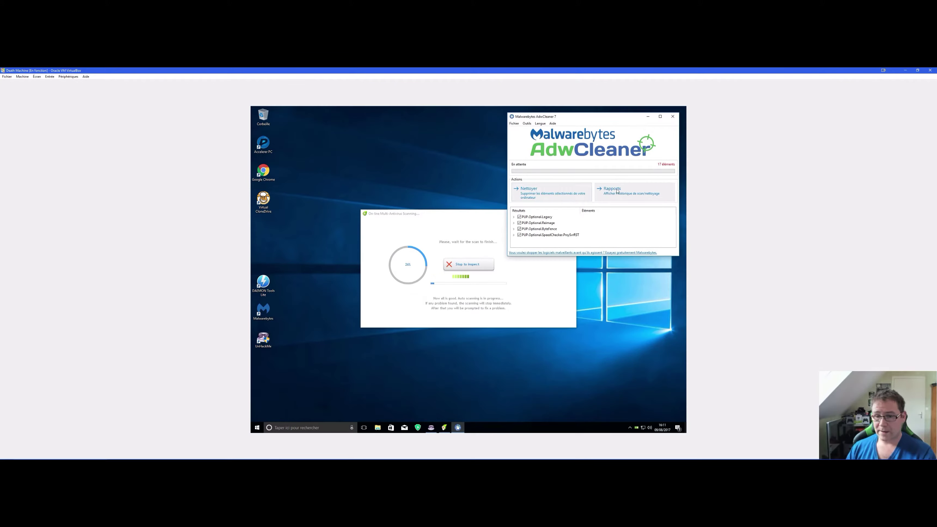
- Start cleaning the detected items in AdwCleaner and accept UnHackMe's request to confirm being human for VirusTotal
left_click(568, 194)
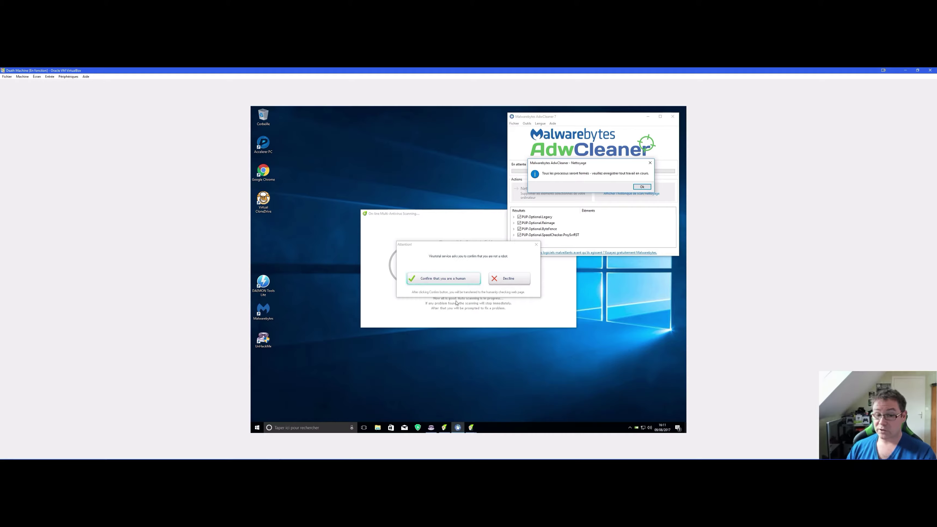
left_click(458, 282)
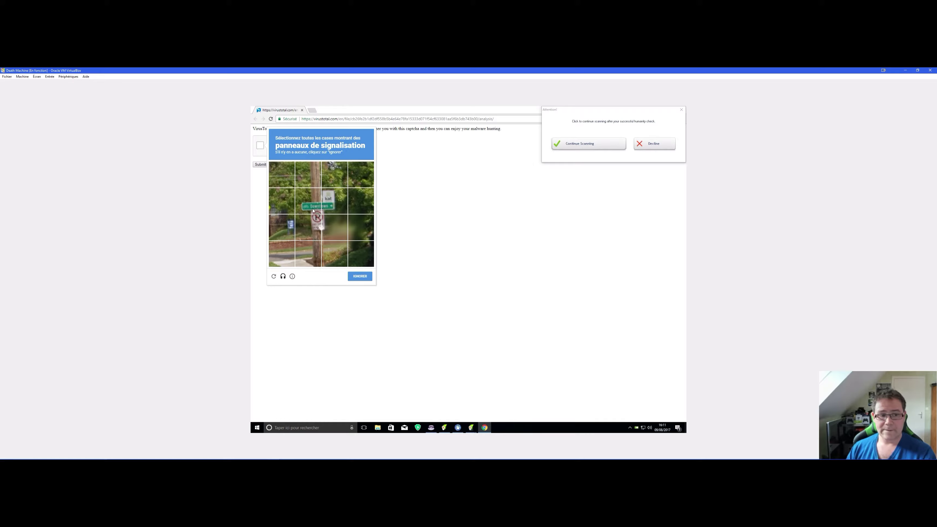
- Select the four central squares containing road signs in the VirusTotal captcha image and go on to the following image
left_click(311, 203)
left_click(334, 202)
left_click(334, 227)
left_click(299, 227)
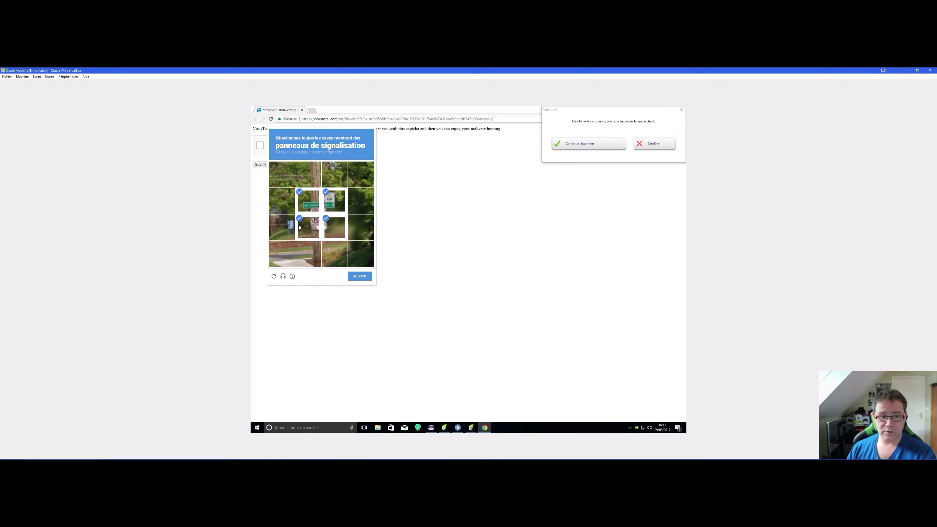
left_click(360, 277)
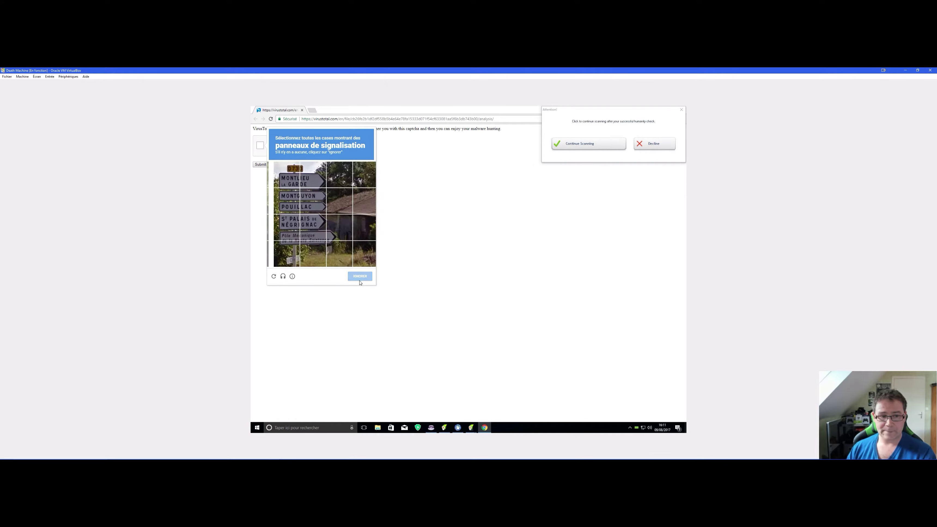
- Select all squares covering the direction signpost, validate the captcha and resume UnHackMe's scan
left_click(314, 177)
left_click(282, 176)
left_click(282, 201)
left_click(308, 202)
left_click(309, 231)
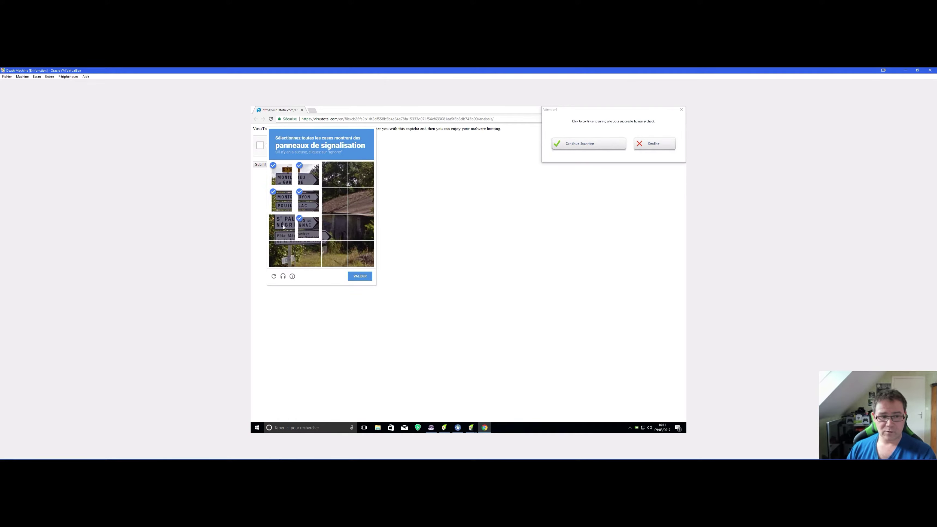
left_click(282, 231)
left_click(280, 258)
left_click(308, 255)
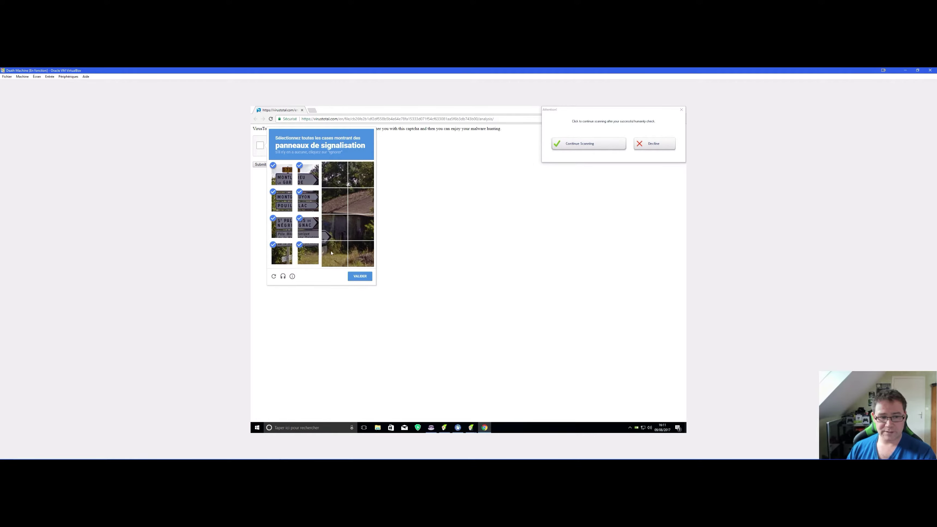
left_click(334, 255)
left_click(334, 228)
left_click(358, 277)
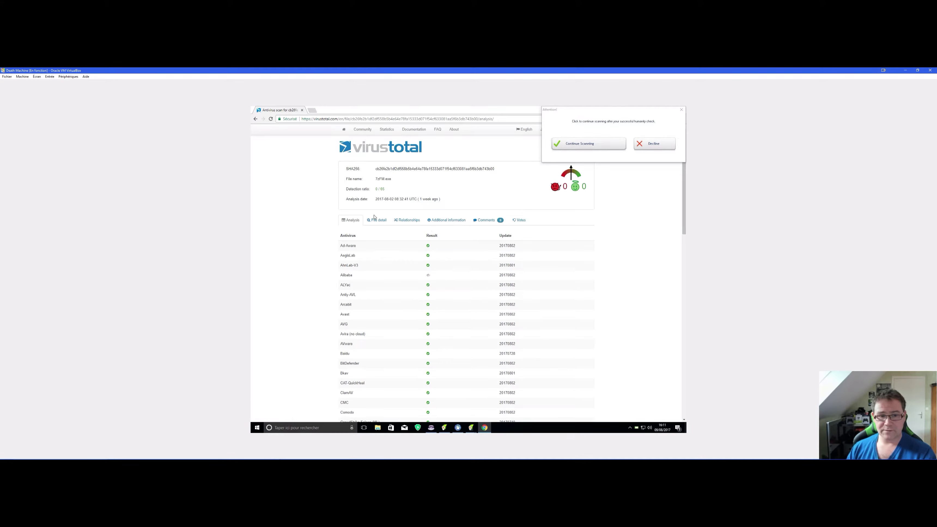
left_click(594, 144)
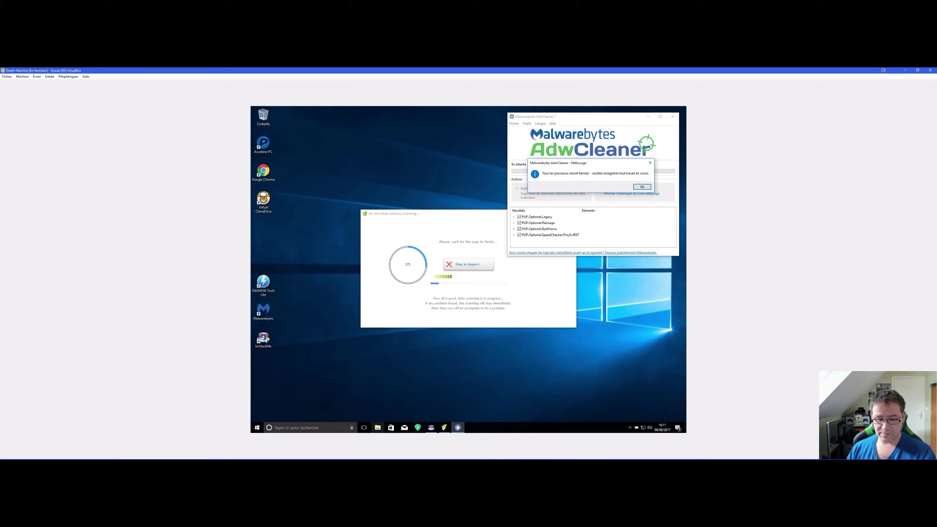
- Reopen Malwarebytes, launch msconfig and open the list of startup programs in Task Manager
left_click(629, 428)
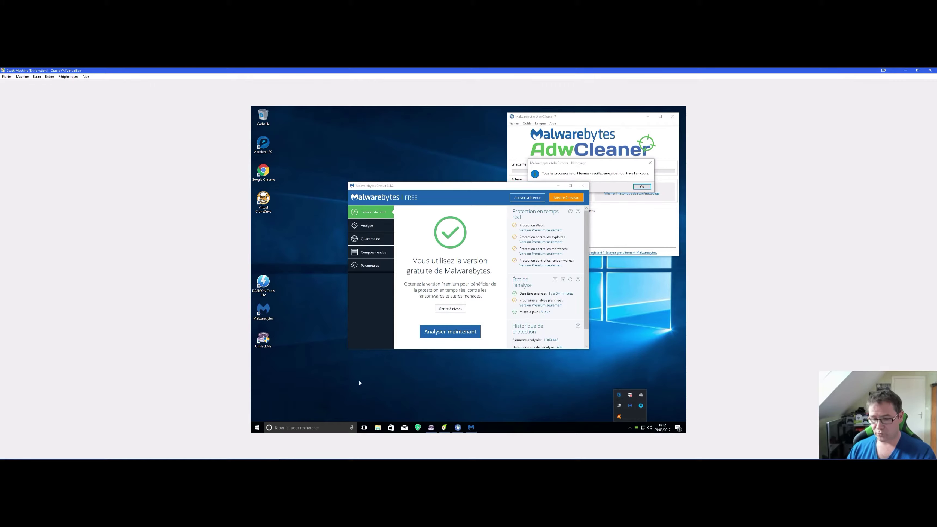
left_click(310, 428)
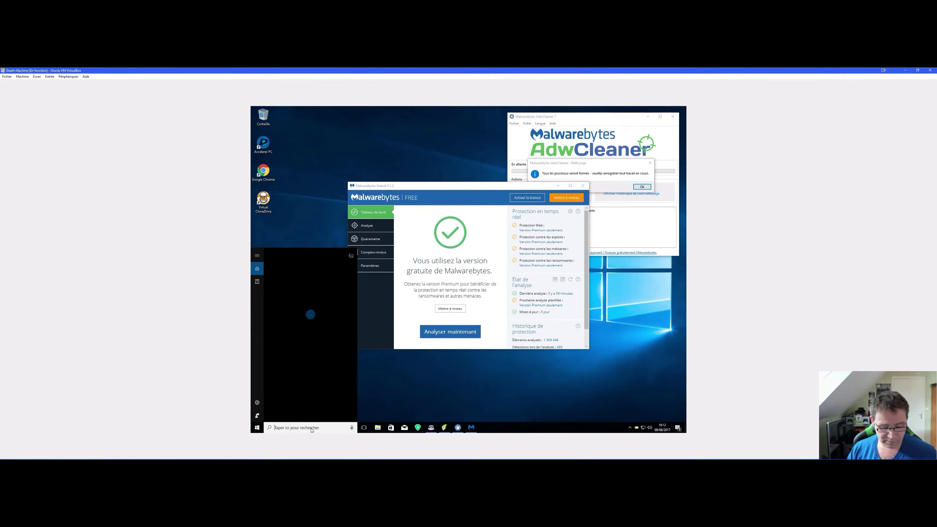
type("msconfig")
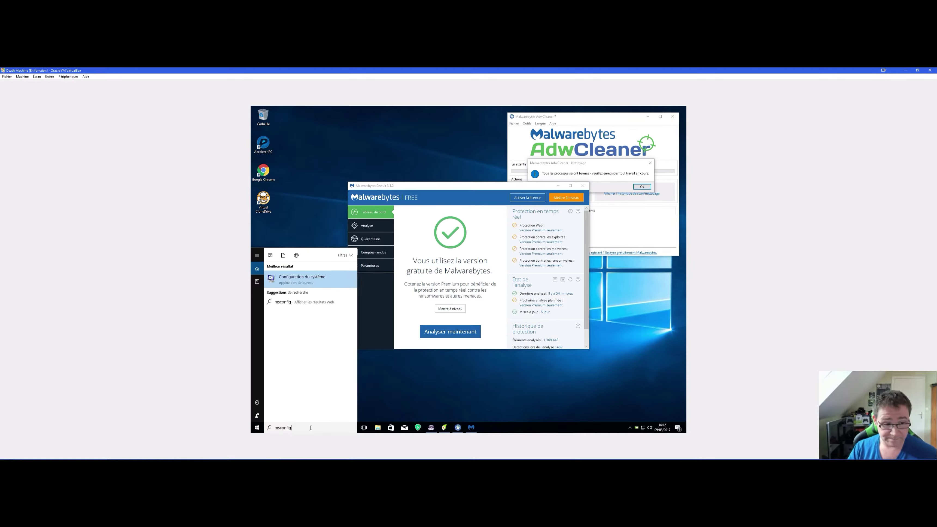
key("Return")
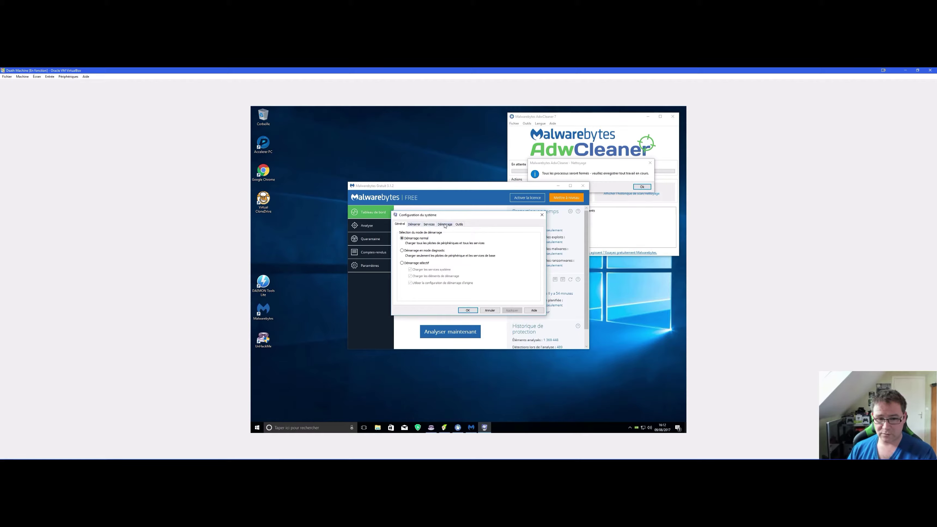
left_click(444, 225)
left_click(459, 242)
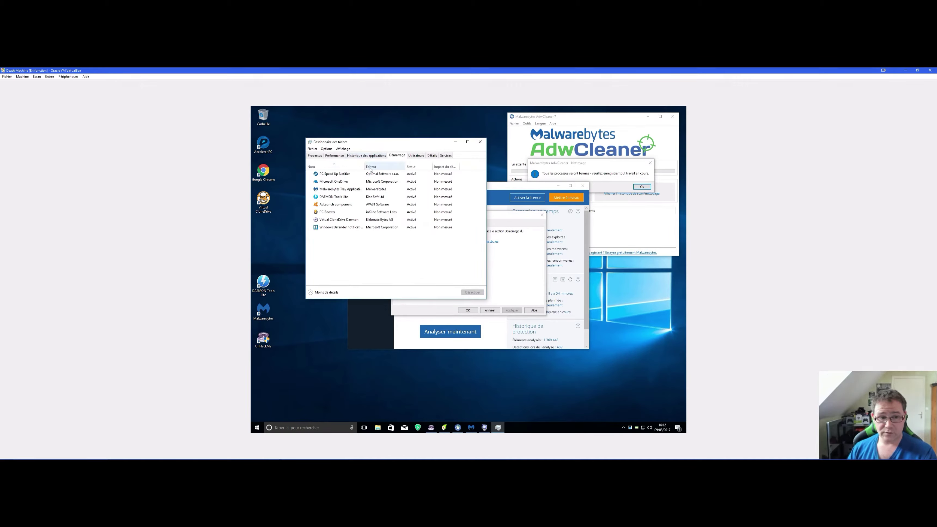
- Disable PC Speed Up Notifier at startup, try to disable PC Booster as well, and close Task Manager
right_click(343, 175)
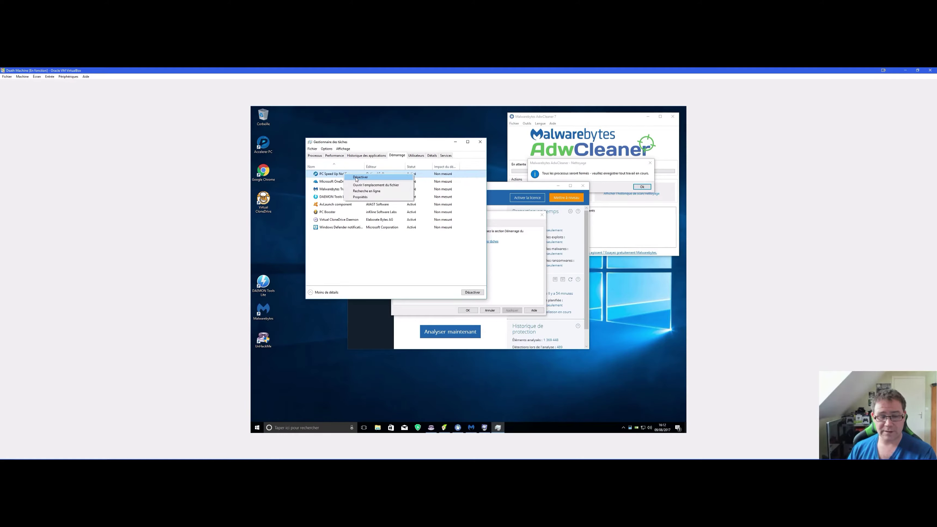
left_click(356, 178)
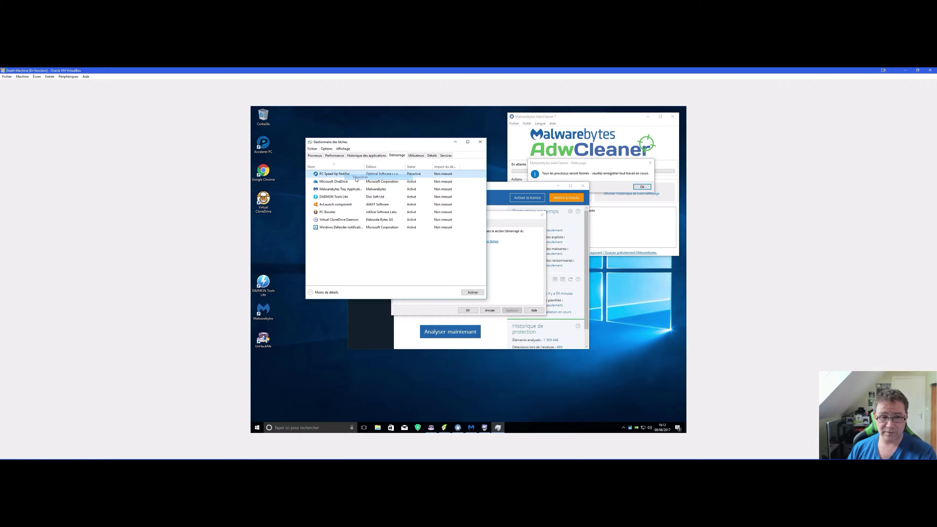
right_click(346, 212)
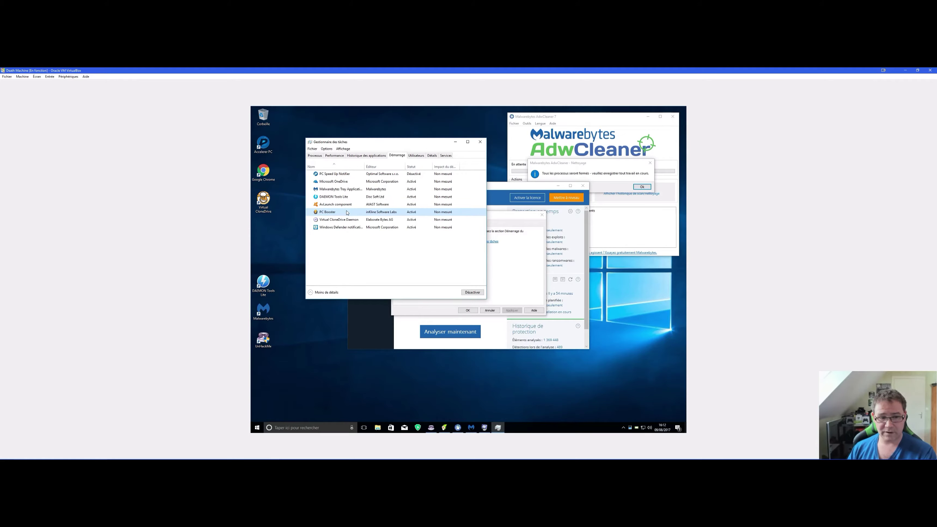
left_click(364, 214)
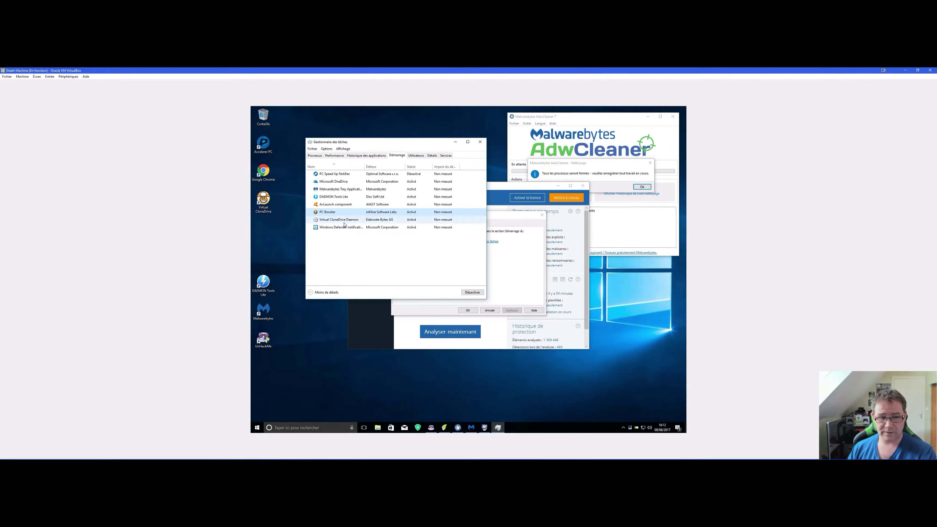
left_click(480, 142)
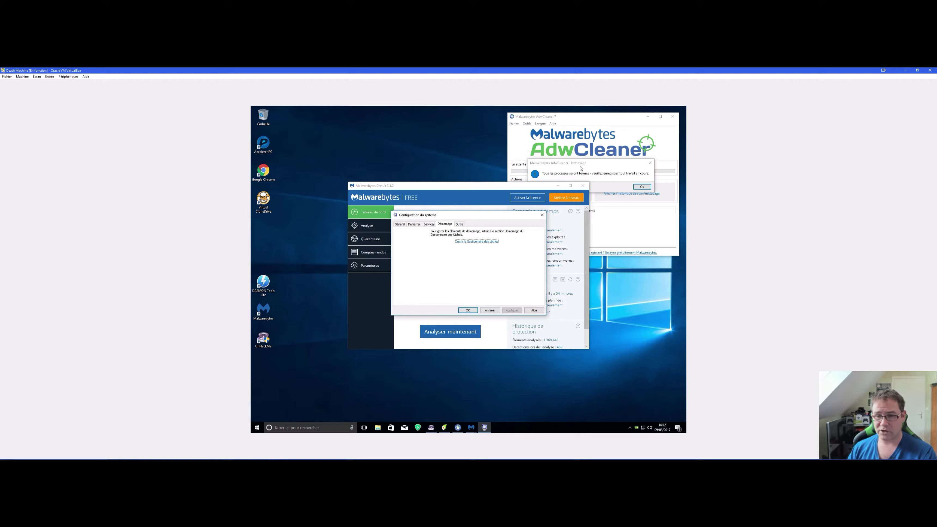
- Open Avast Antivirus, close System Configuration and acknowledge the Malwarebytes service error
left_click(630, 428)
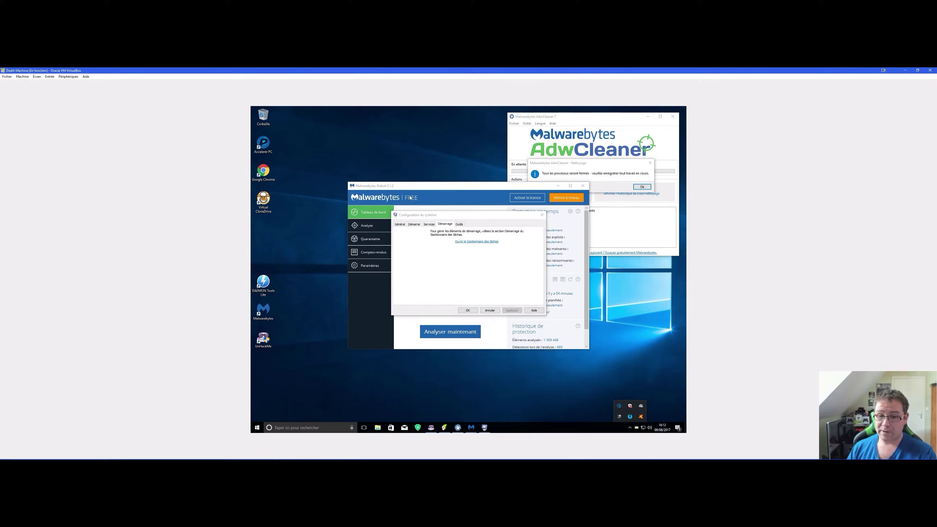
left_click(542, 215)
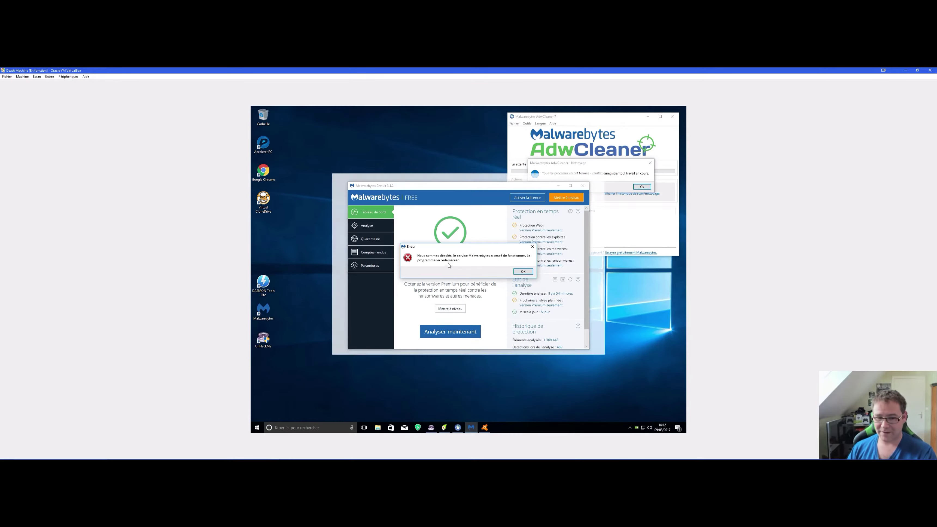
left_click(523, 272)
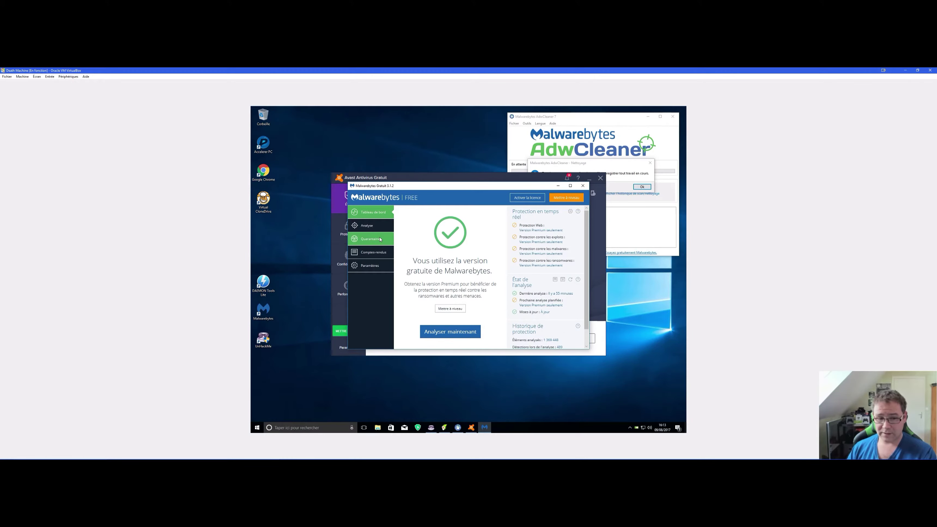
- Open the Malwarebytes quarantine, select all quarantined items and request their deletion
left_click(370, 239)
left_click(405, 244)
left_click(568, 340)
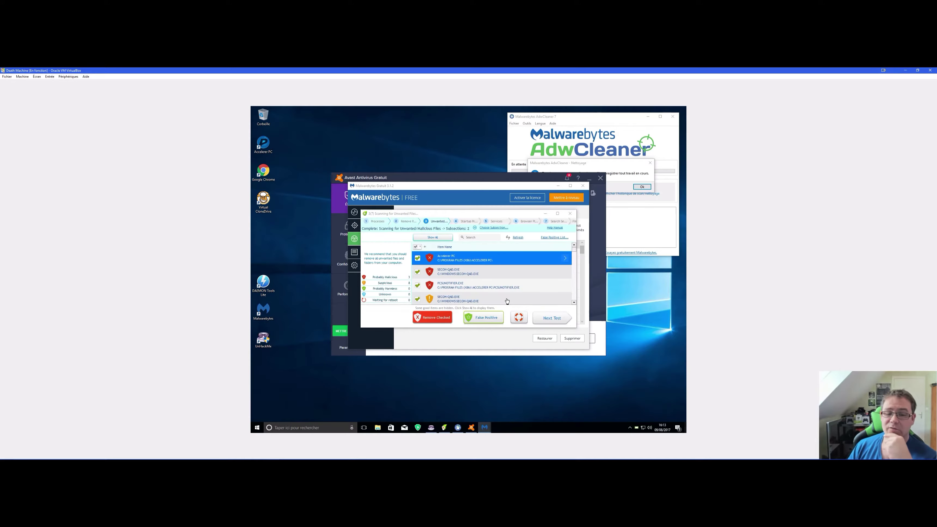
- Maximize UnHackMe, remove all checked unwanted files with normal fixing instead of safe mode, and continue to the startup programs test
left_click(557, 214)
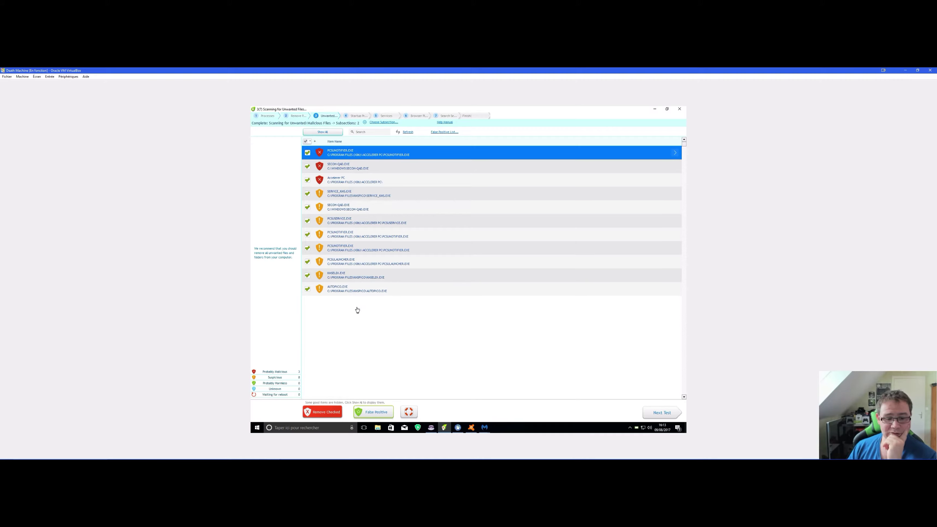
left_click(320, 413)
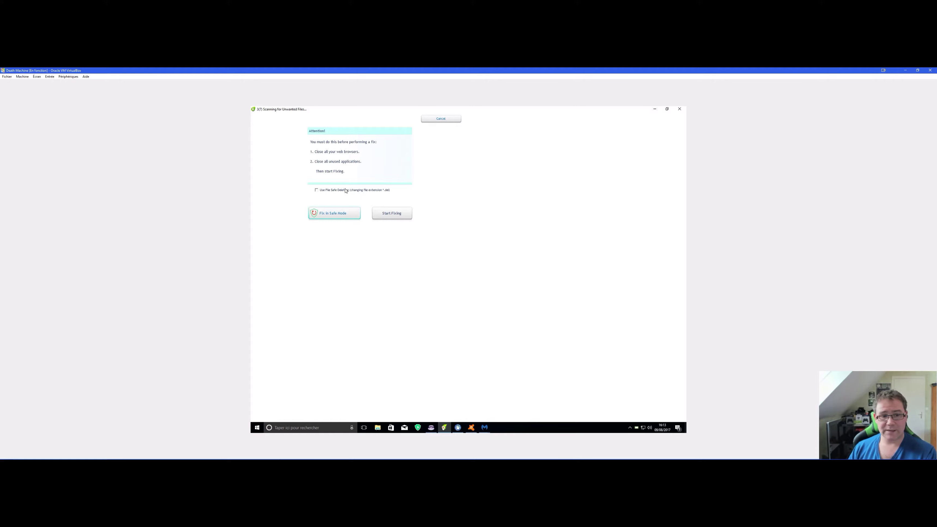
left_click(388, 214)
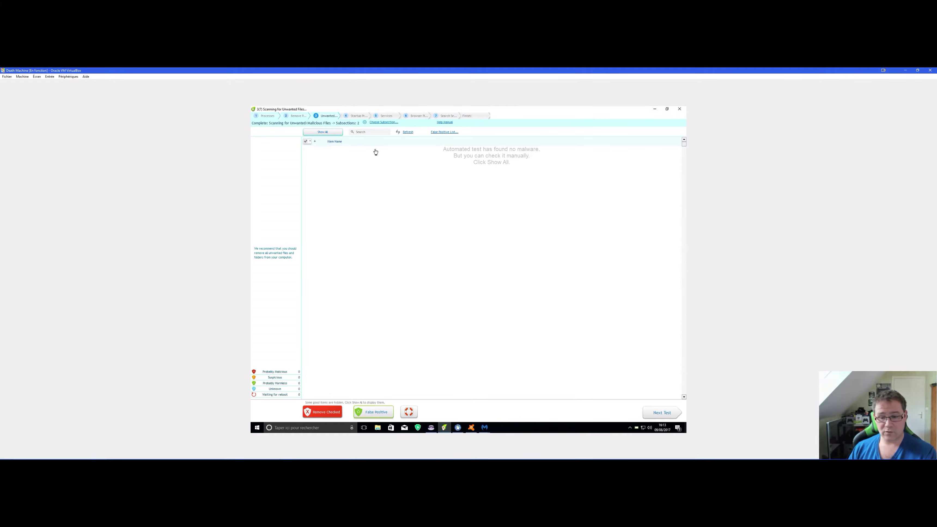
left_click(658, 413)
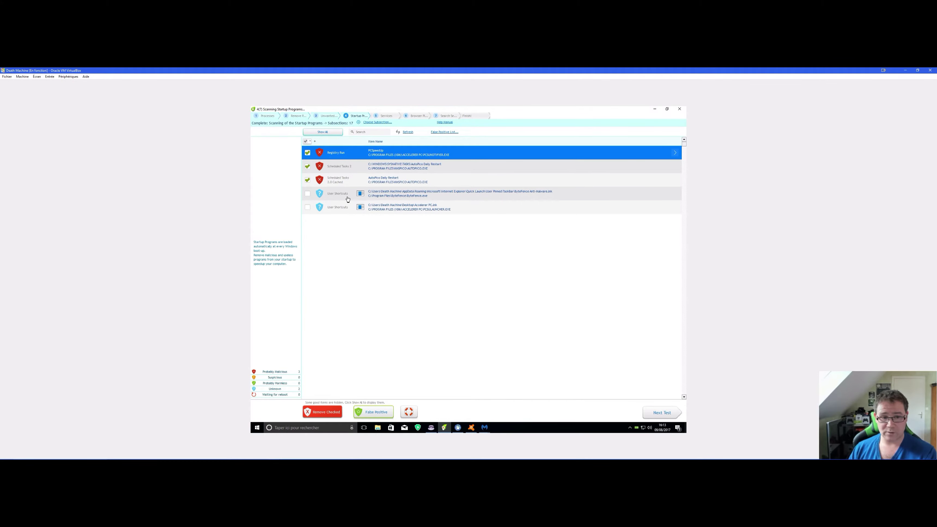
- Include the ByteFence and Accelerer PC user shortcuts, remove all checked startup entries and continue to the services test
left_click(309, 192)
left_click(308, 207)
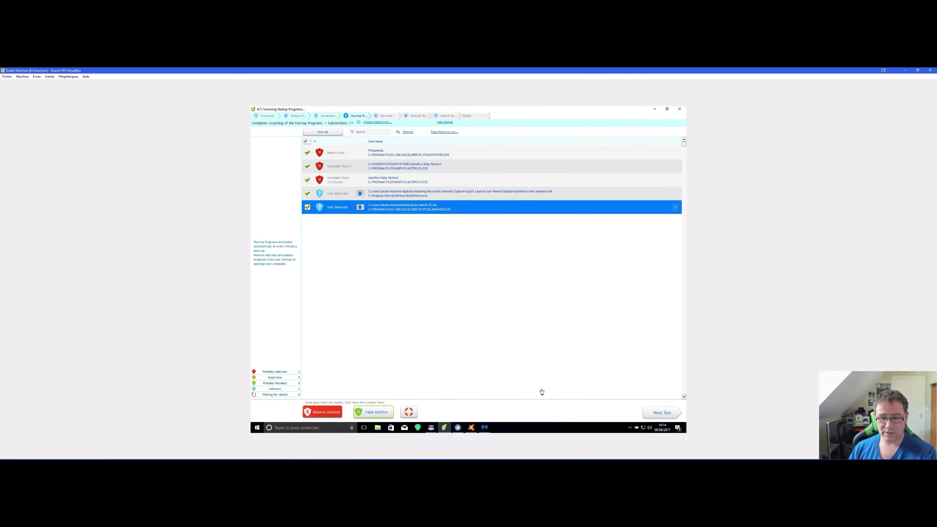
left_click(329, 417)
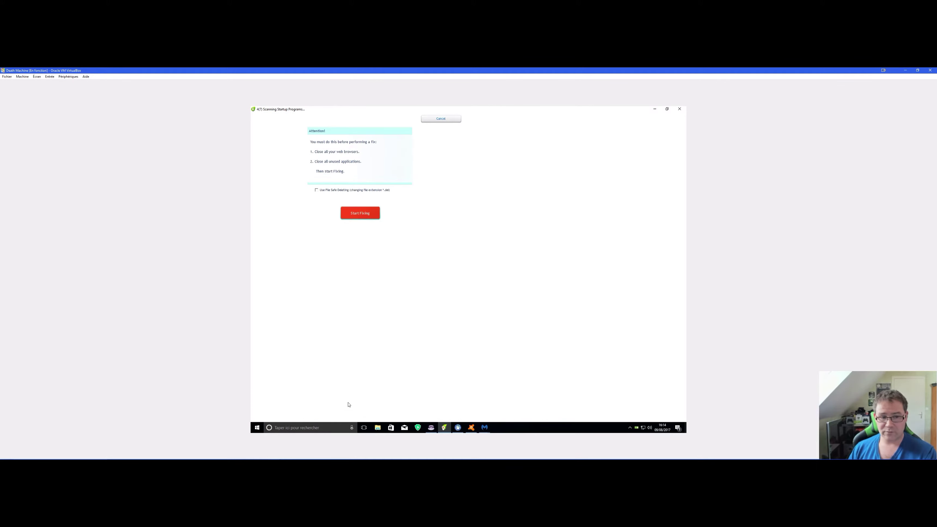
left_click(361, 214)
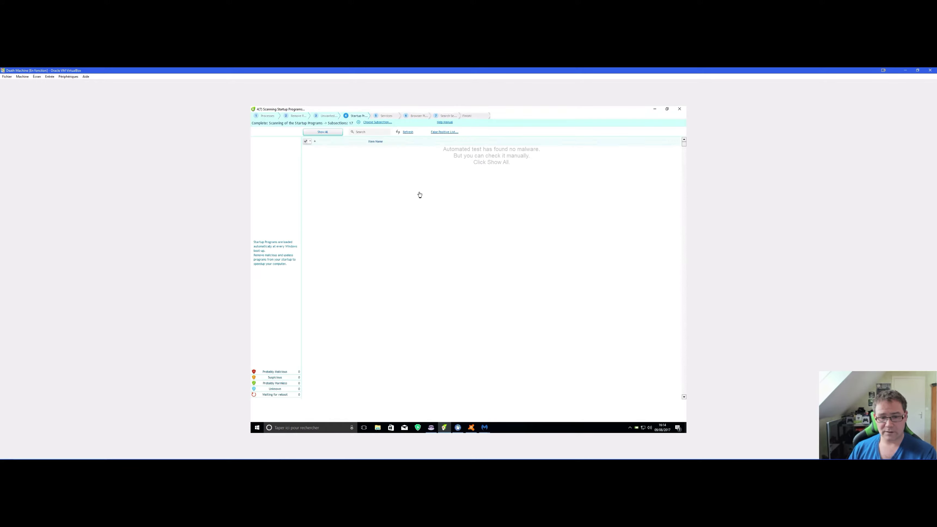
left_click(662, 412)
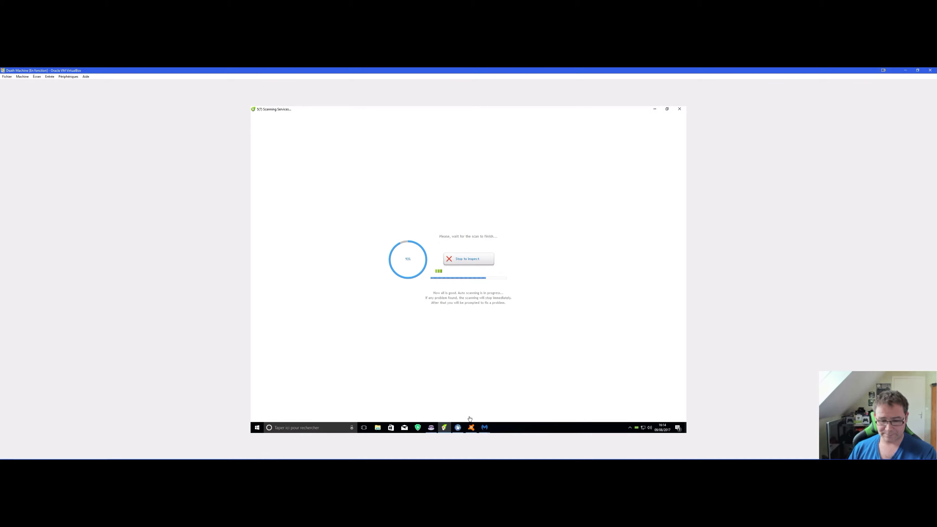
- Check the pending AdwCleaner prompt, review the problem notifications in Avast Antivirus and close Avast
left_click(458, 427)
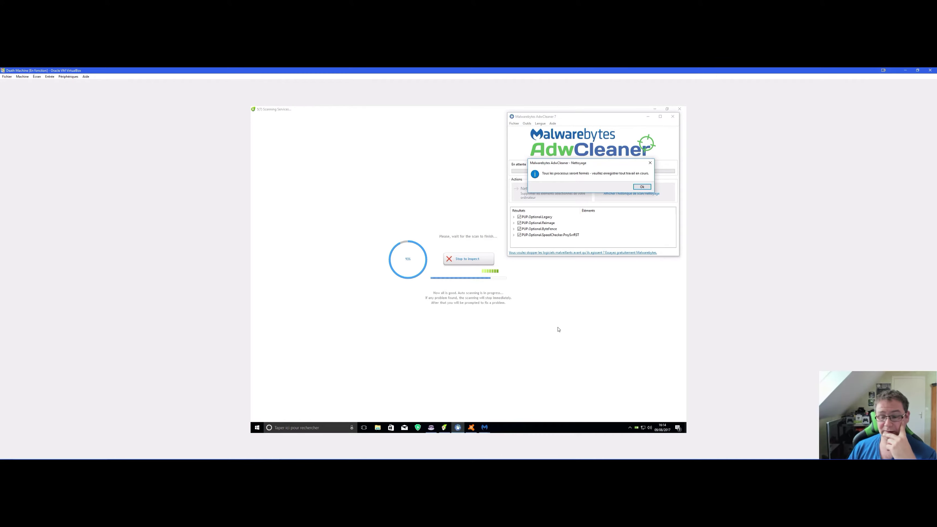
left_click(535, 322)
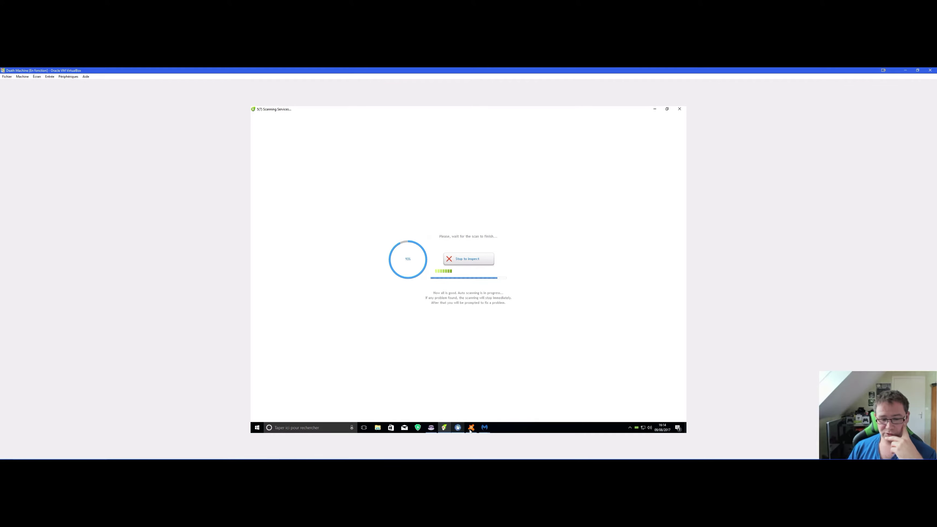
mouse_move(472, 430)
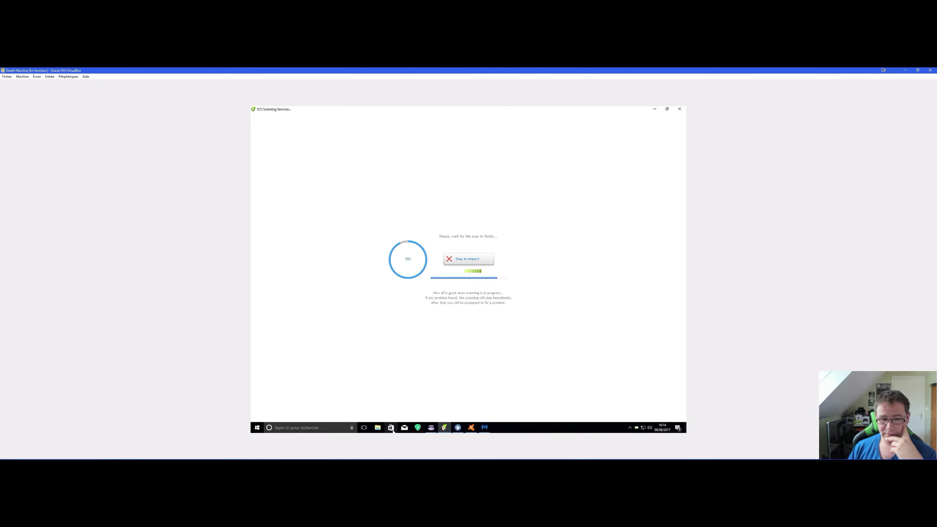
left_click(471, 428)
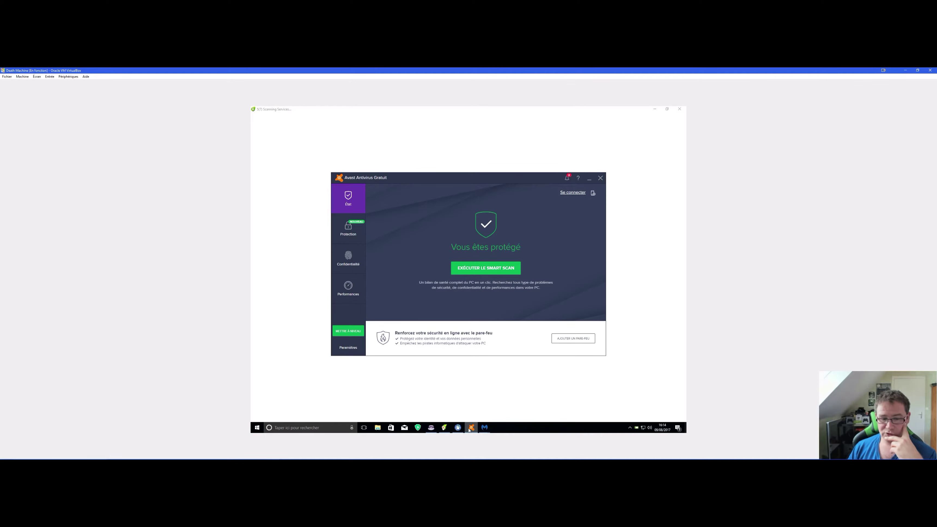
left_click(567, 178)
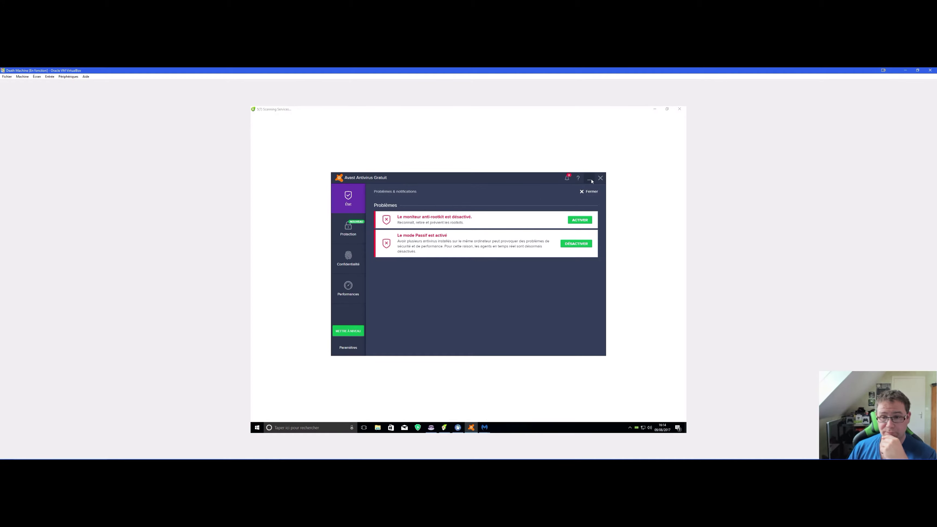
left_click(600, 178)
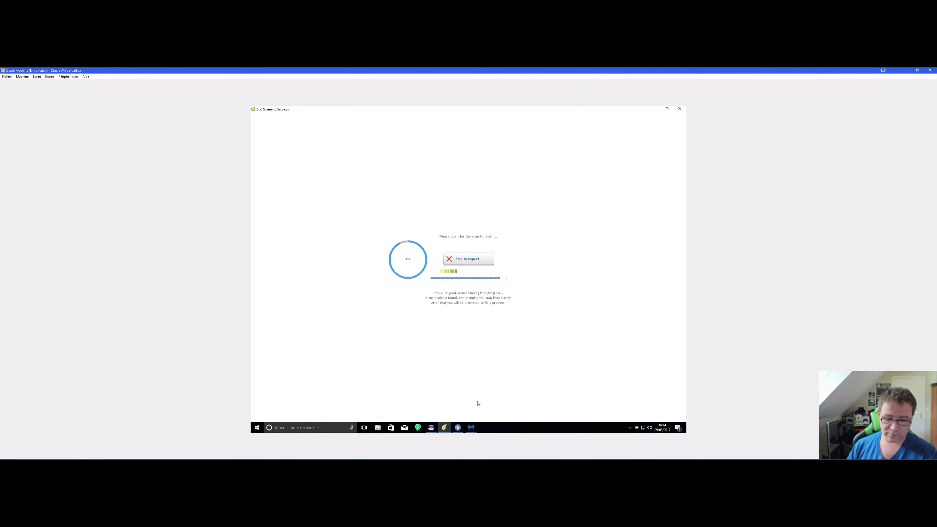
left_click(458, 429)
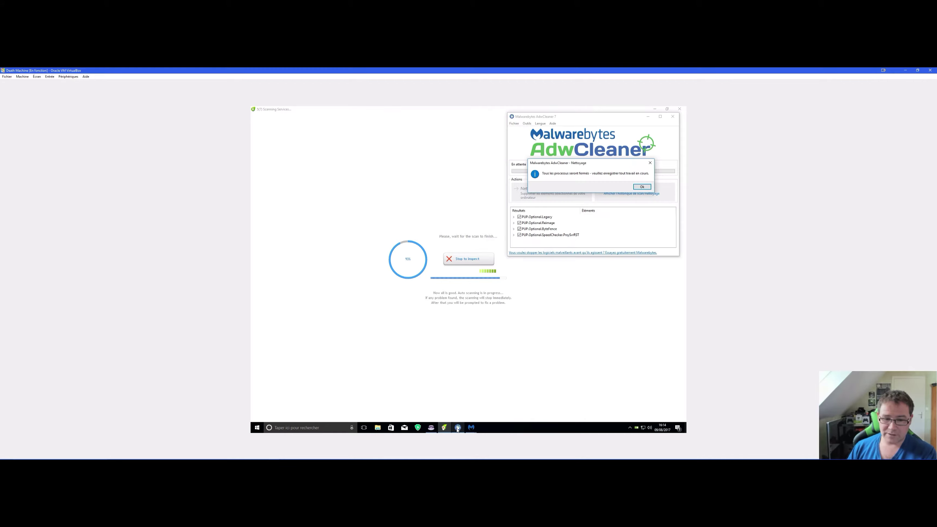
left_click(477, 360)
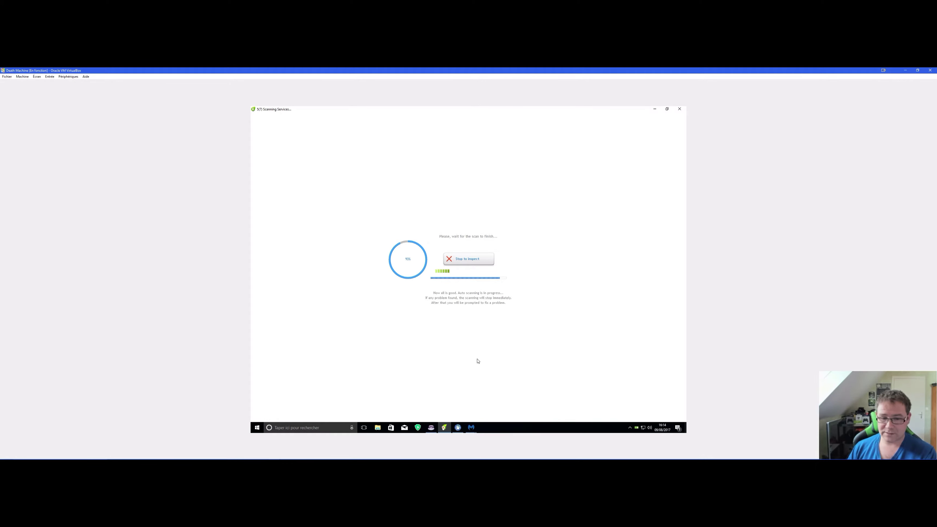
left_click(654, 109)
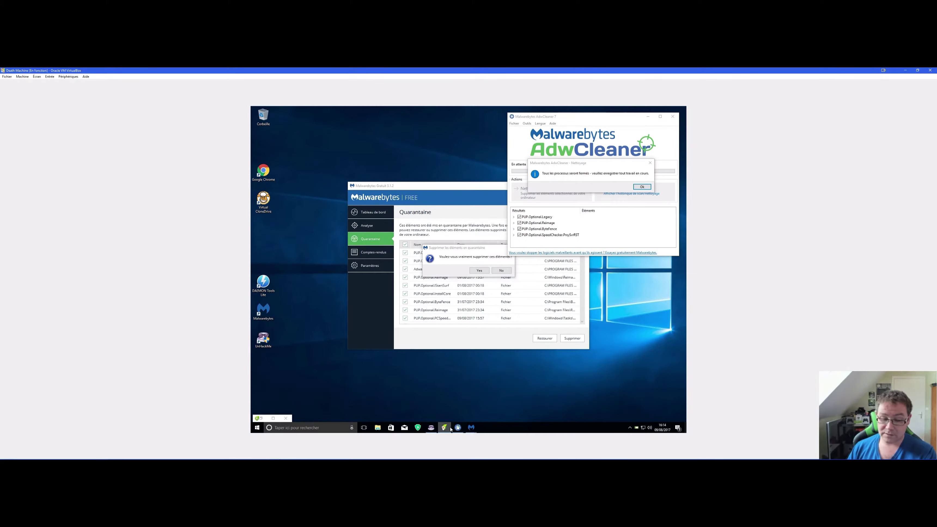
mouse_move(445, 429)
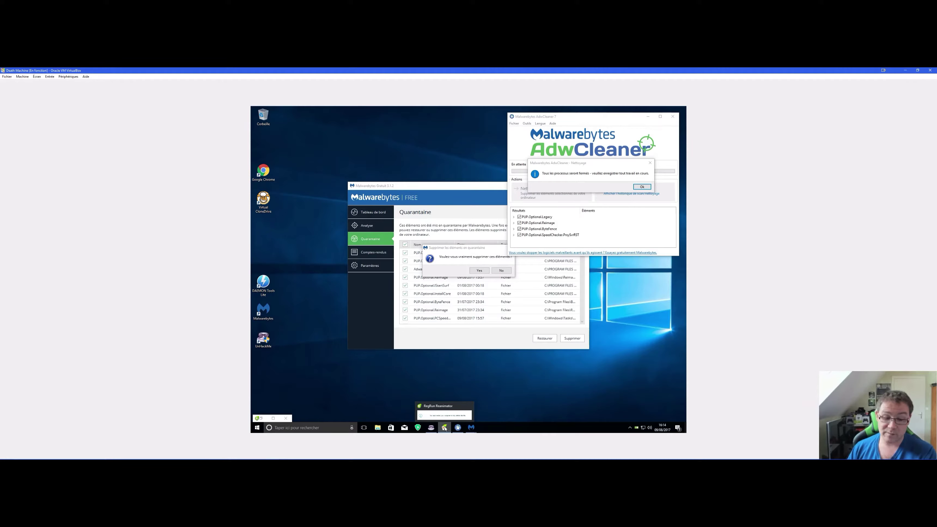
left_click(445, 429)
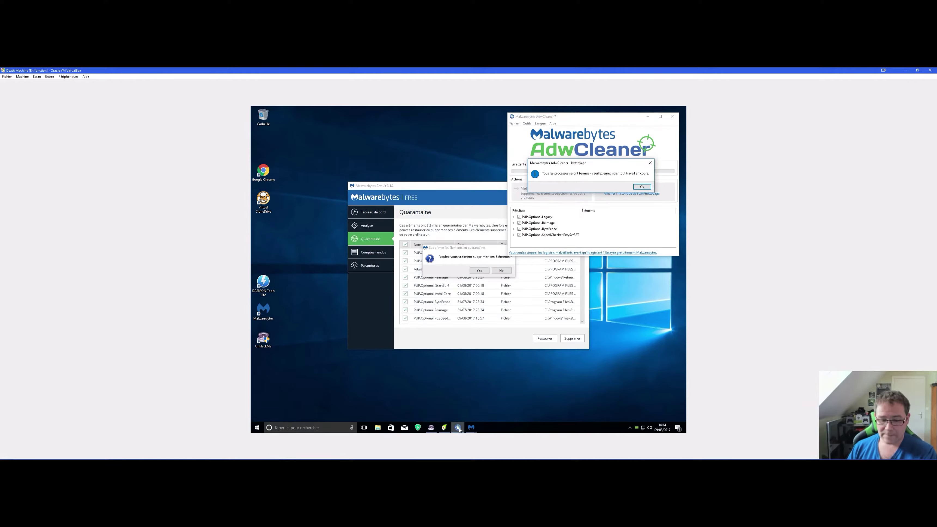
left_click(444, 427)
left_click(273, 418)
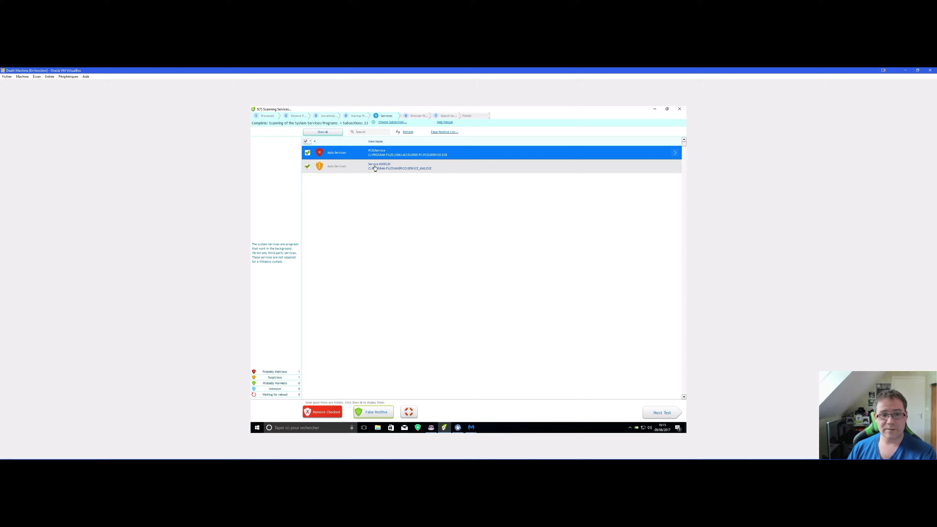
- Remove the two checked auto services in UnHackMe and continue to the browser tests
left_click(330, 410)
left_click(363, 214)
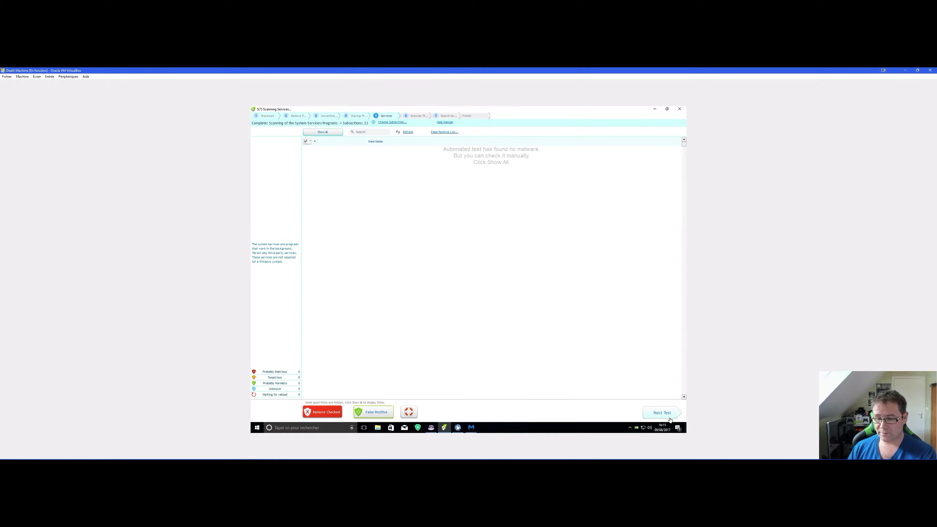
left_click(661, 413)
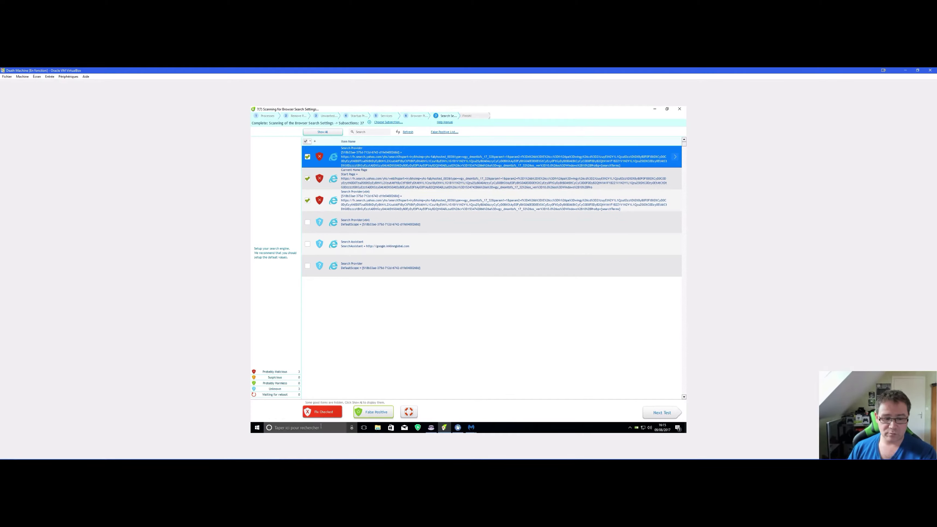
- Fix the checked browser search settings, leaving the unknown ones unselected, and exit UnHackMe from the final results without rebooting
left_click(326, 412)
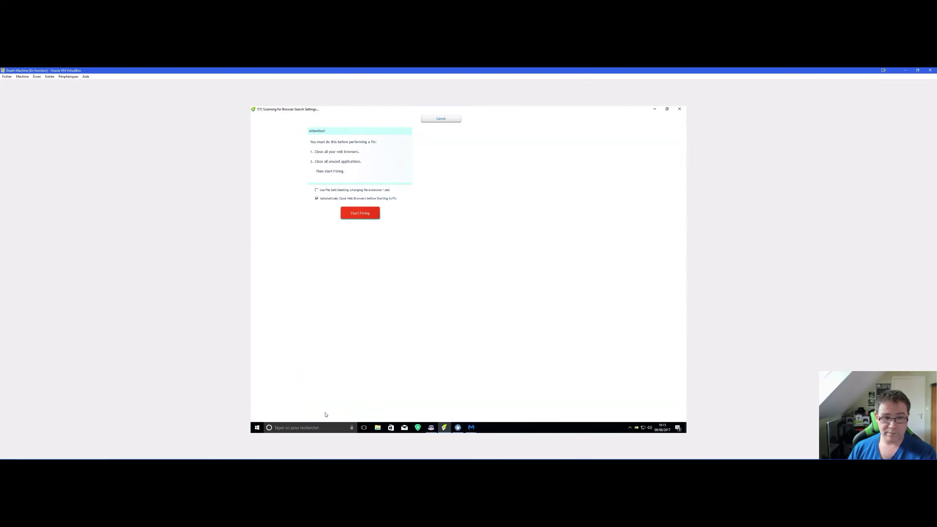
left_click(365, 218)
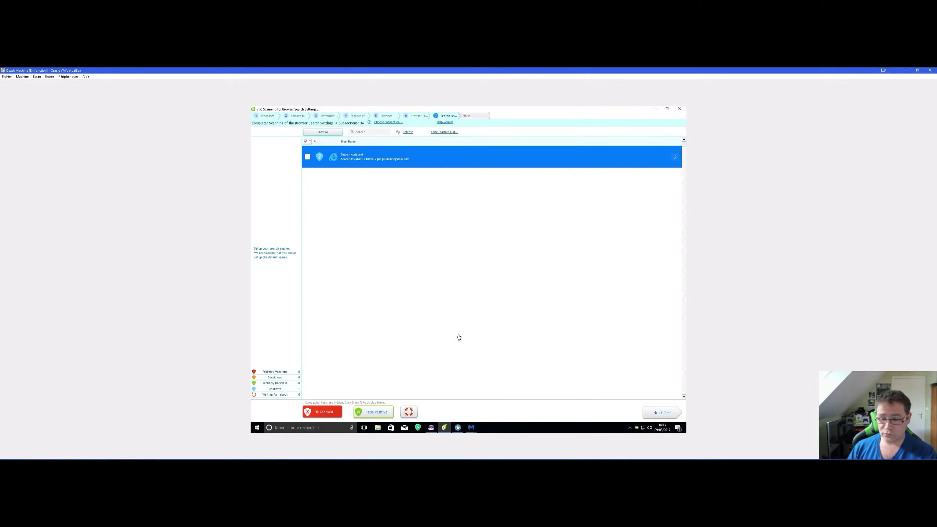
left_click(653, 412)
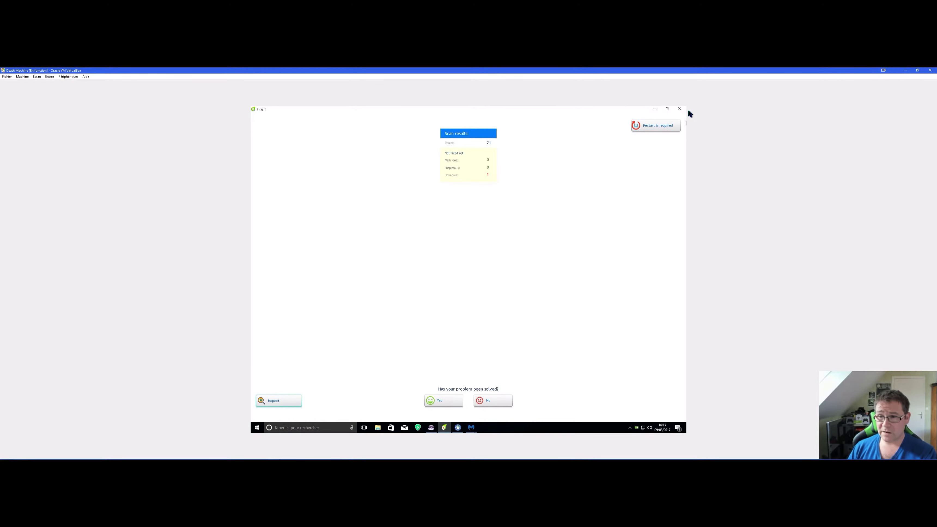
left_click(680, 110)
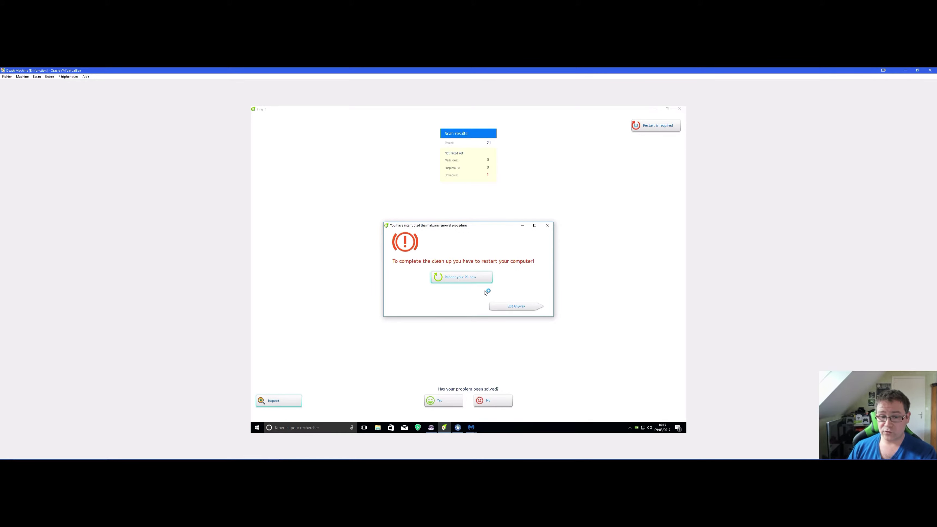
left_click(516, 307)
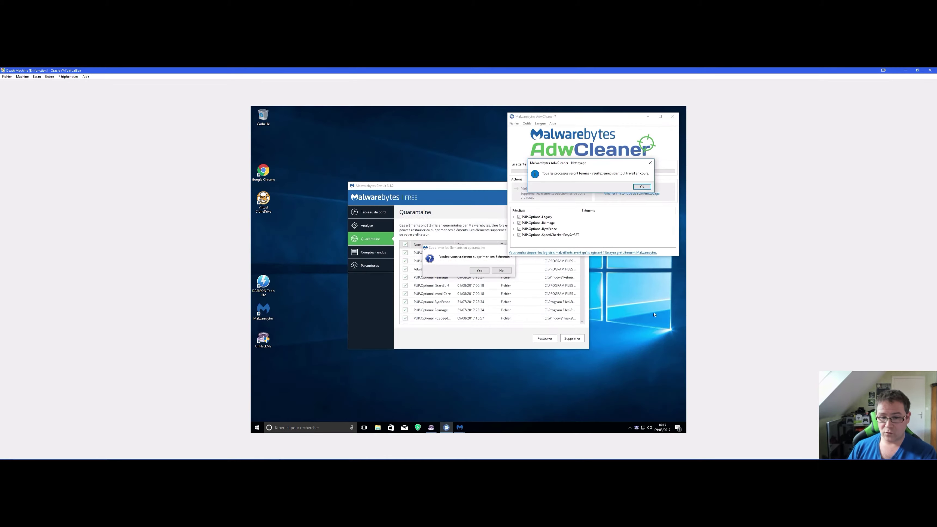
- Confirm deleting the quarantined Malwarebytes items and let AdwCleaner close all processes to start its cleanup
left_click(479, 271)
left_click(642, 186)
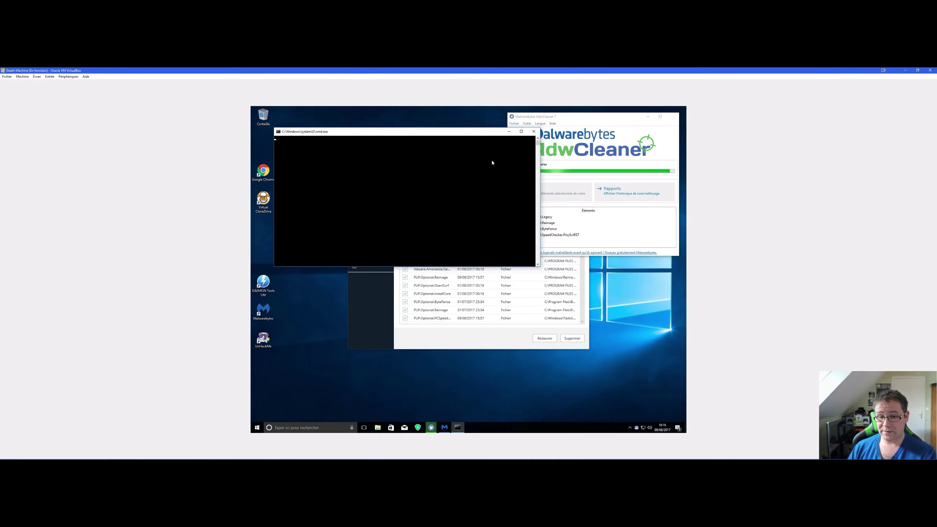
- Close Malwarebytes and restart the computer immediately to finalize the AdwCleaner cleanup
left_click(629, 428)
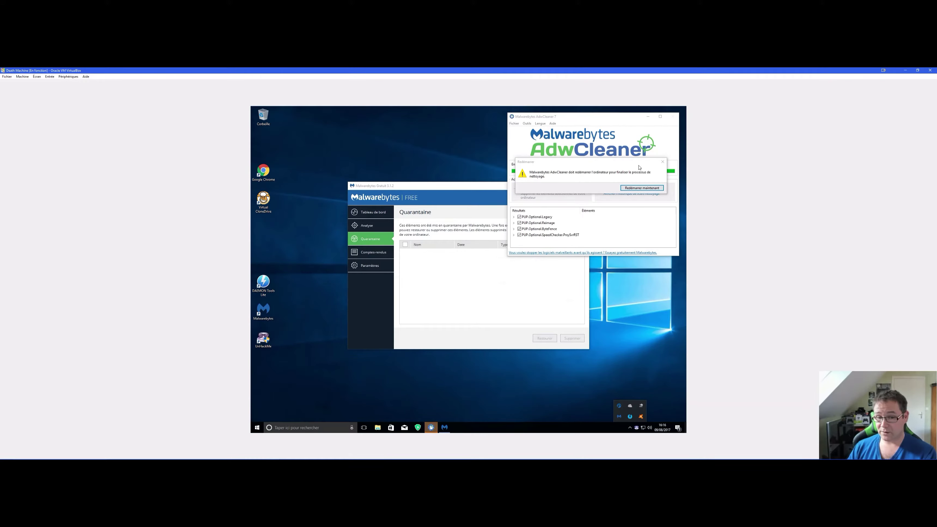
left_click(502, 195)
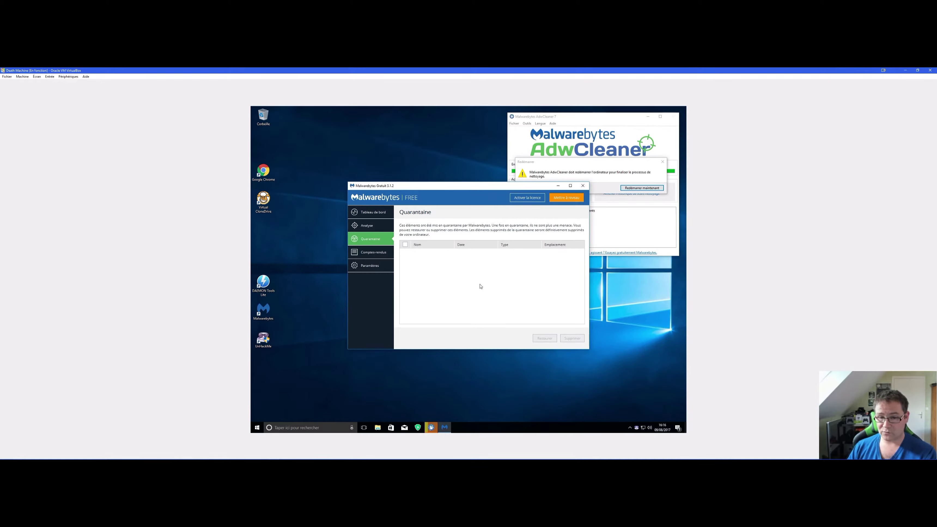
left_click(583, 187)
left_click(635, 188)
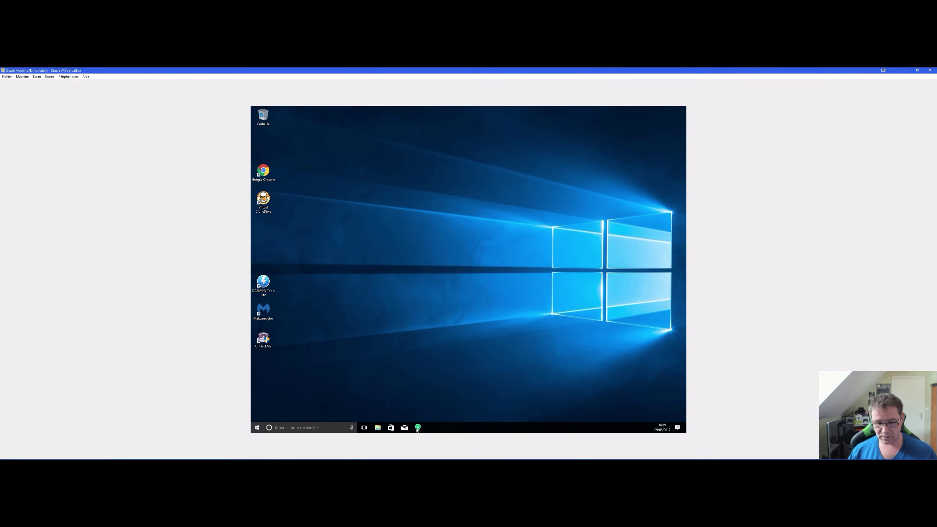
- Dismiss the Start menu and delete the broken green shield shortcut pinned to the taskbar
key("super")
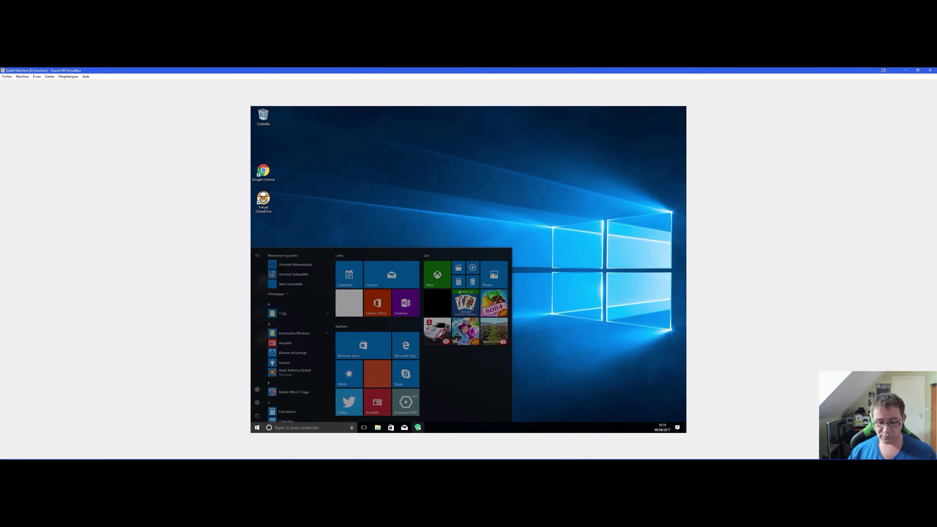
left_click(568, 361)
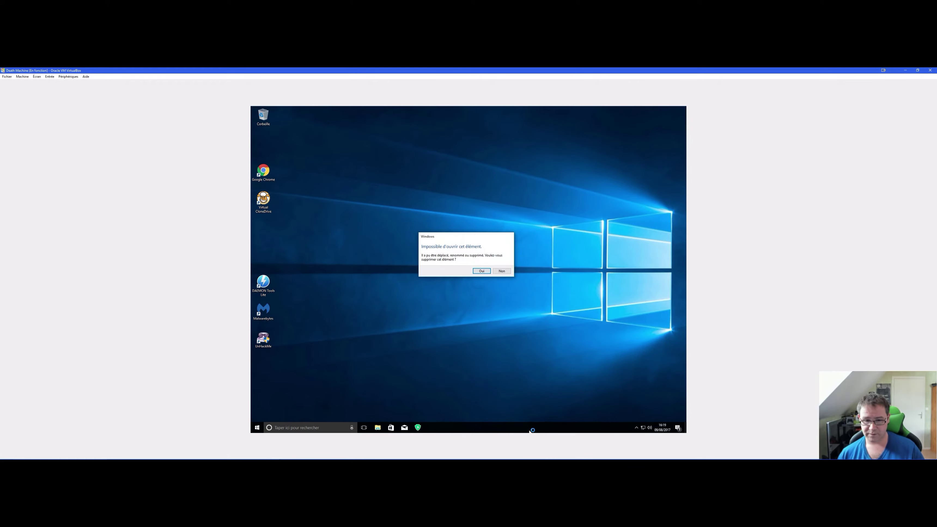
left_click(480, 271)
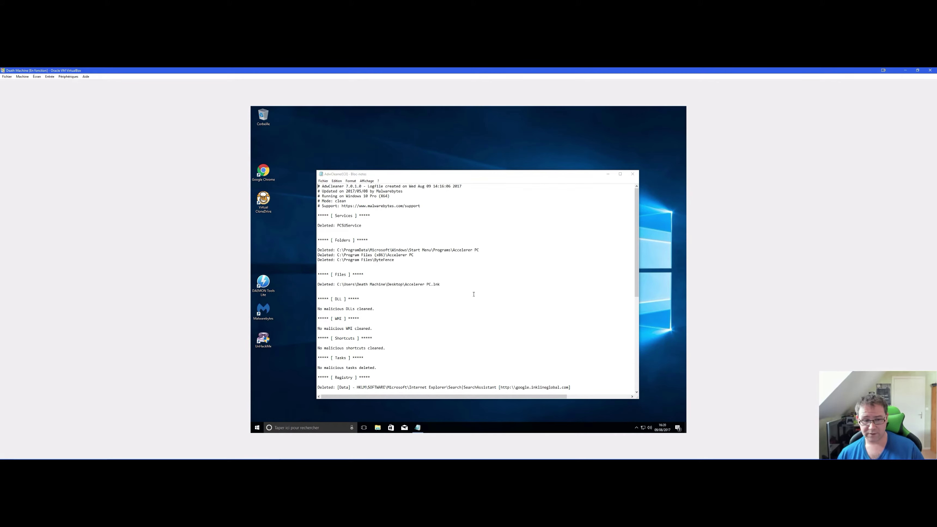
- Read the AdwCleaner cleanup log through to its end, close it and launch Google Chrome
scroll(474, 294, "down", 12)
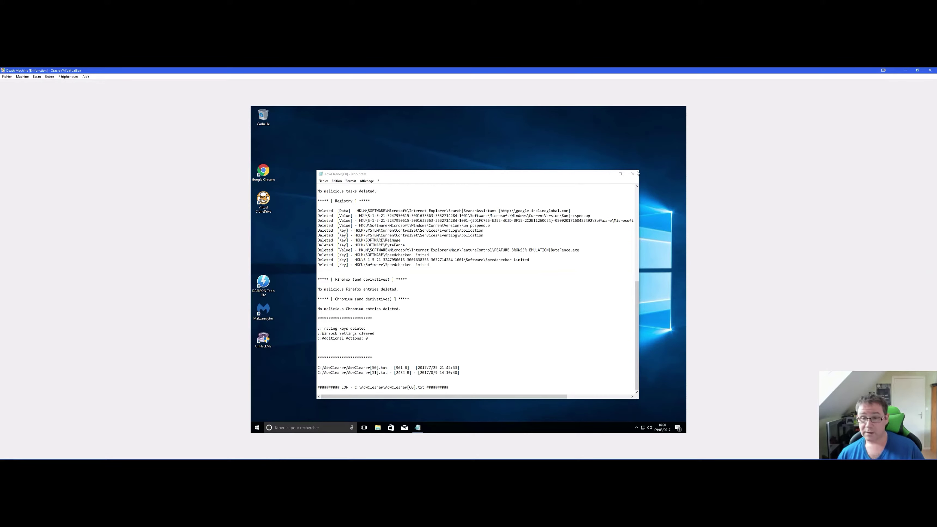
left_click(629, 174)
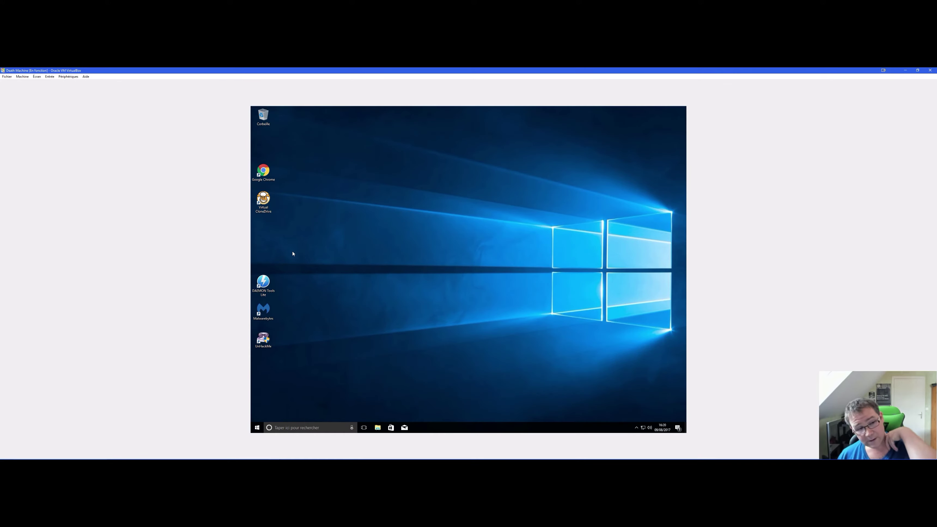
double_click(263, 172)
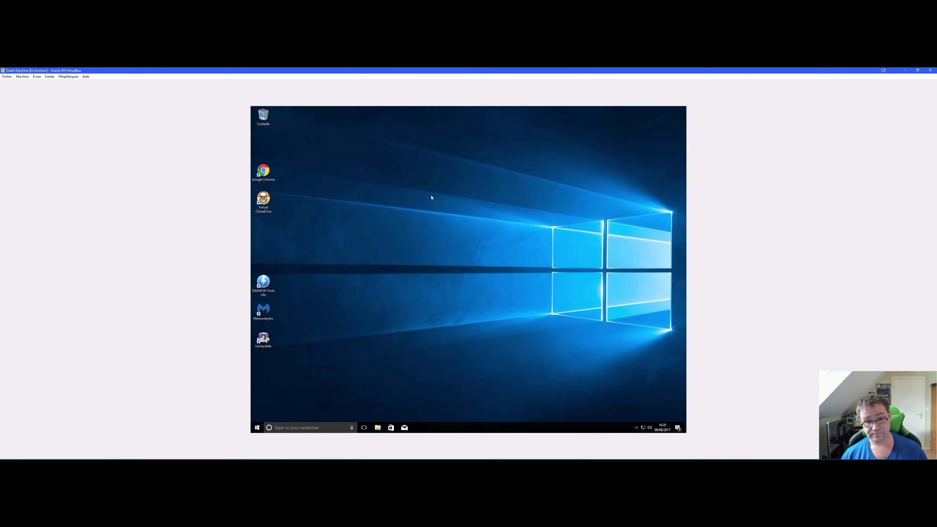
- Open the Windows Defender security centre from its recommended-actions notification icon
left_click(636, 427)
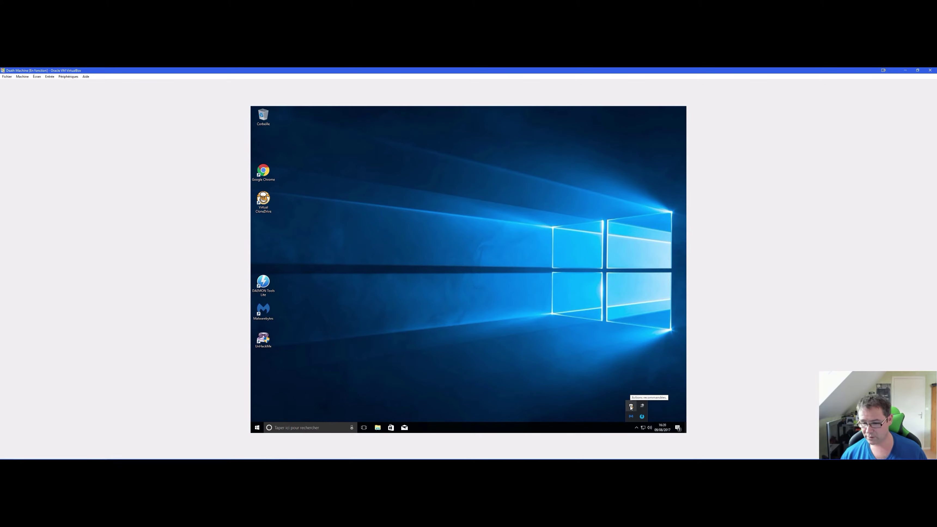
left_click(638, 429)
left_click(637, 428)
left_click(631, 405)
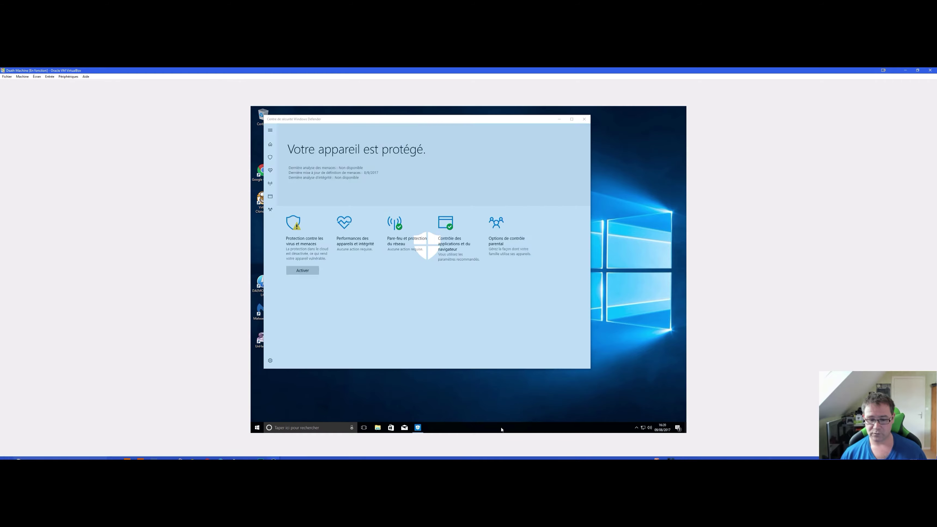
- Minimize Chrome and activate cloud protection under virus and threat protection, approving the elevation request
left_click(312, 247)
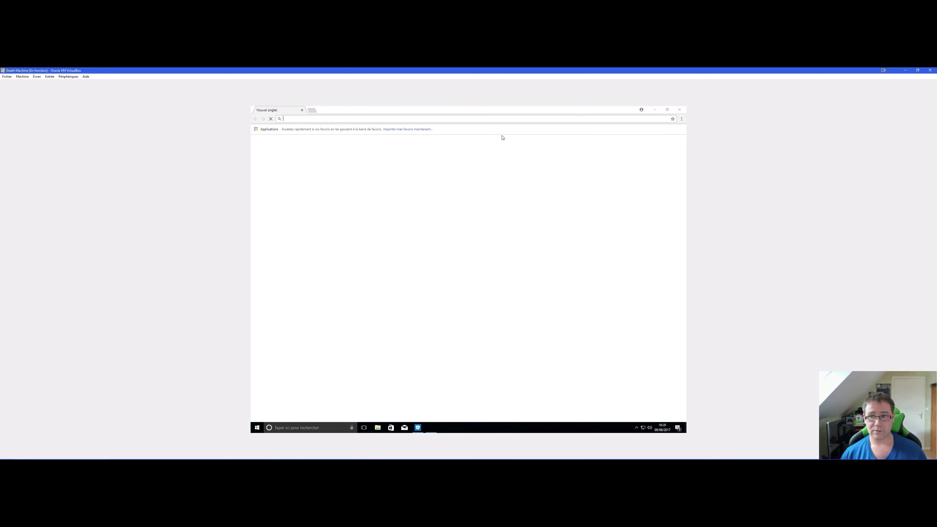
right_click(502, 428)
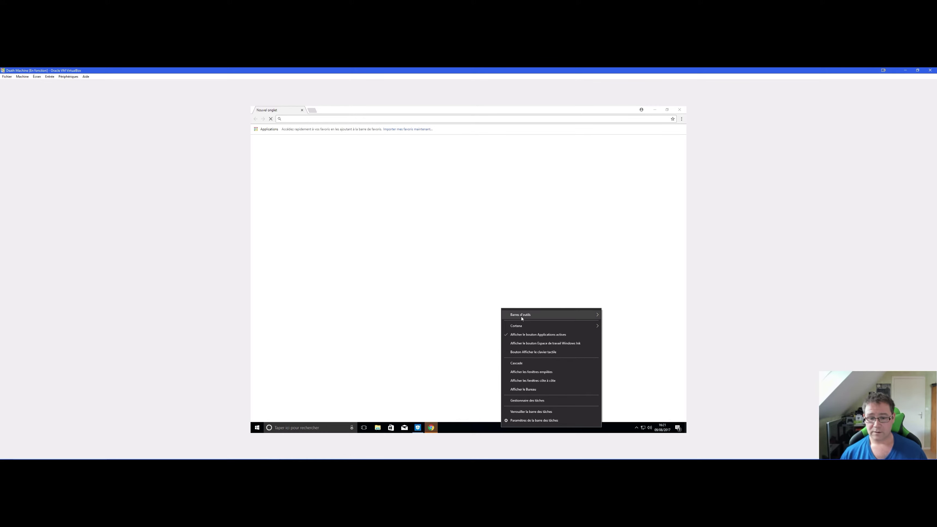
left_click(402, 203)
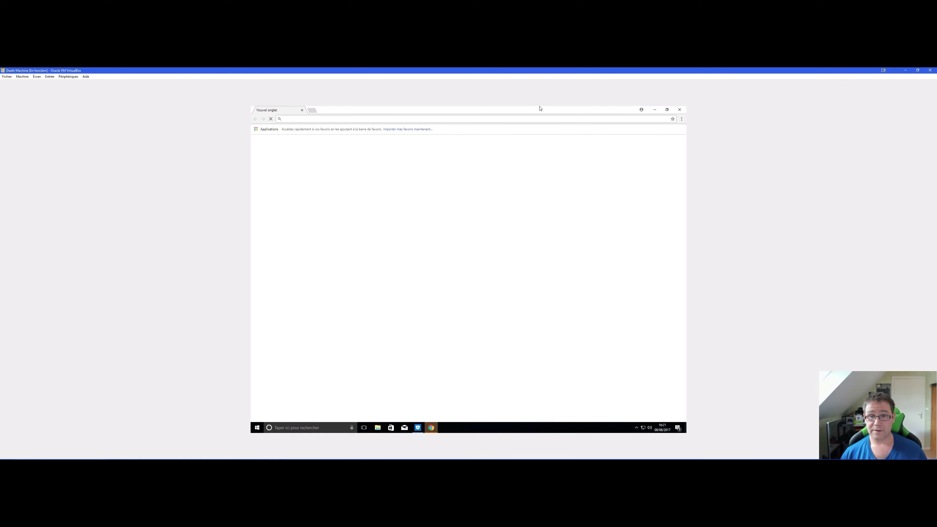
left_click(654, 110)
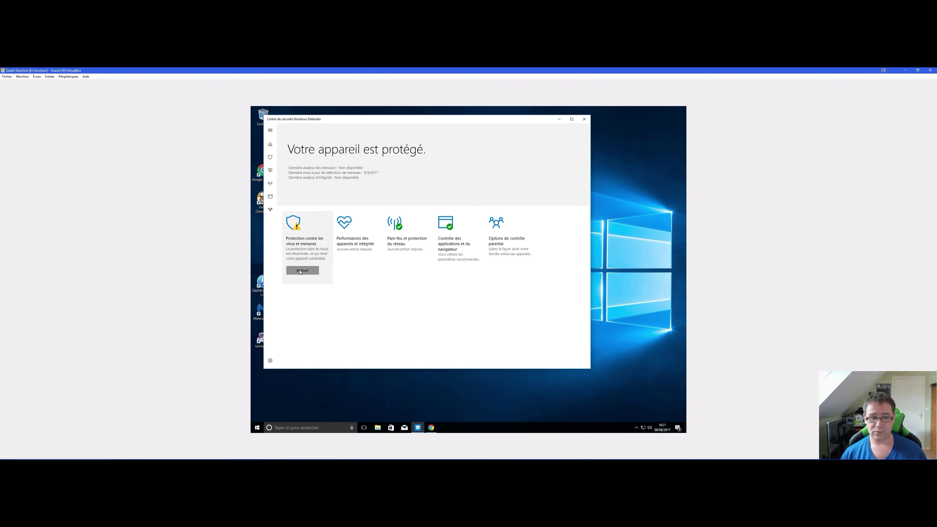
left_click(635, 427)
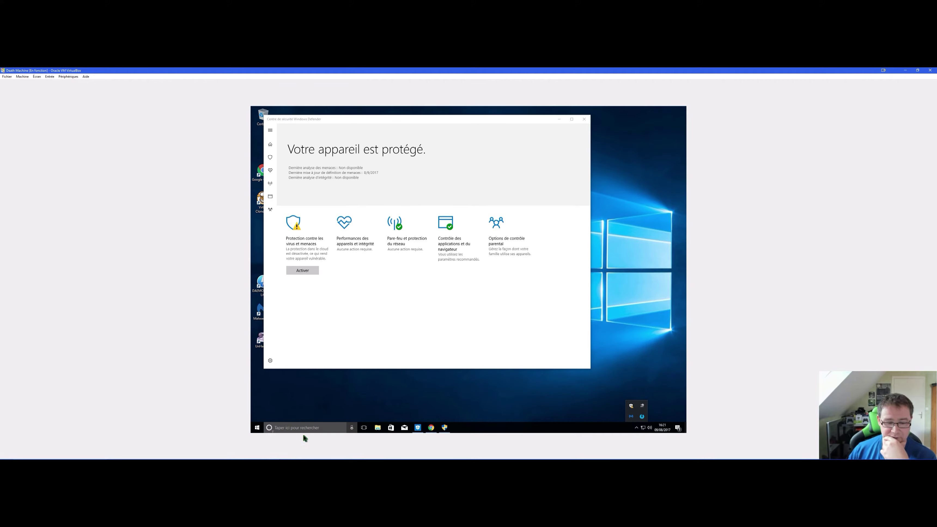
left_click(445, 429)
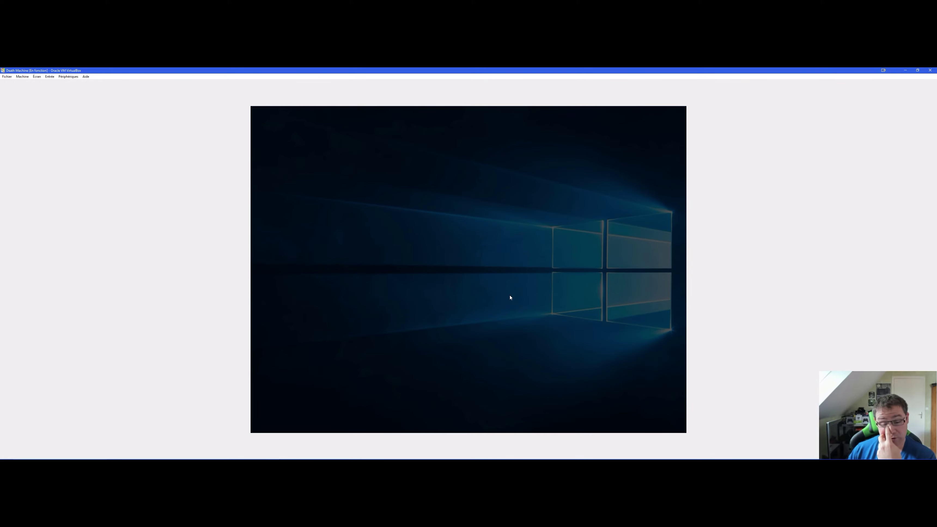
left_click(434, 302)
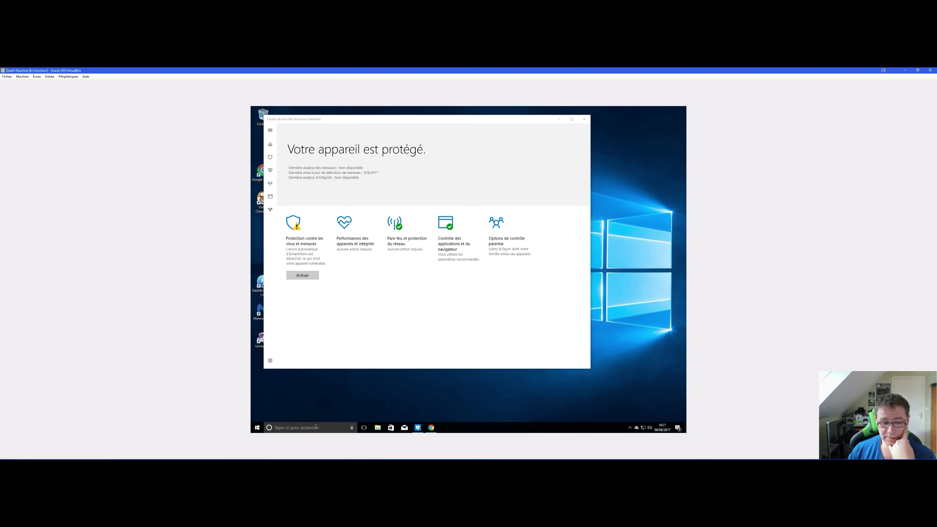
- Find and run msconfig, and from its startup section open the startup programs list in Task Manager
left_click(330, 428)
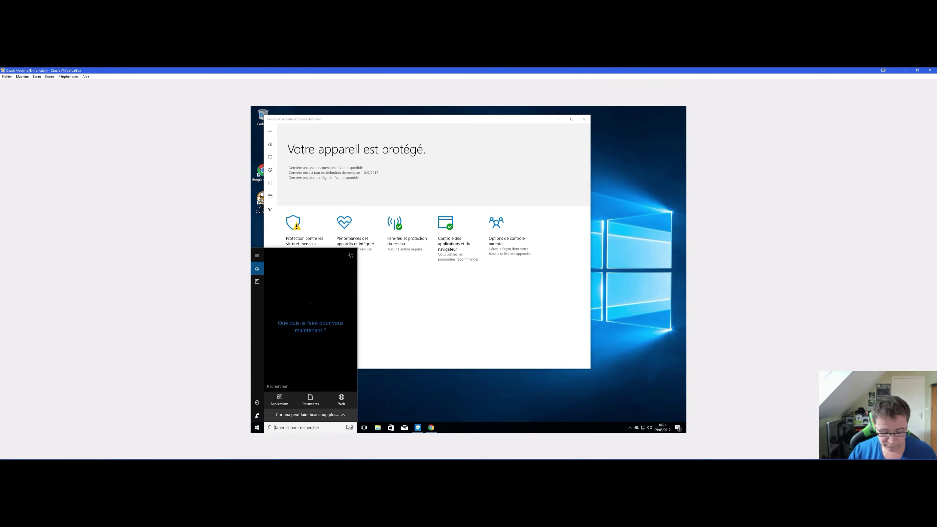
type("m")
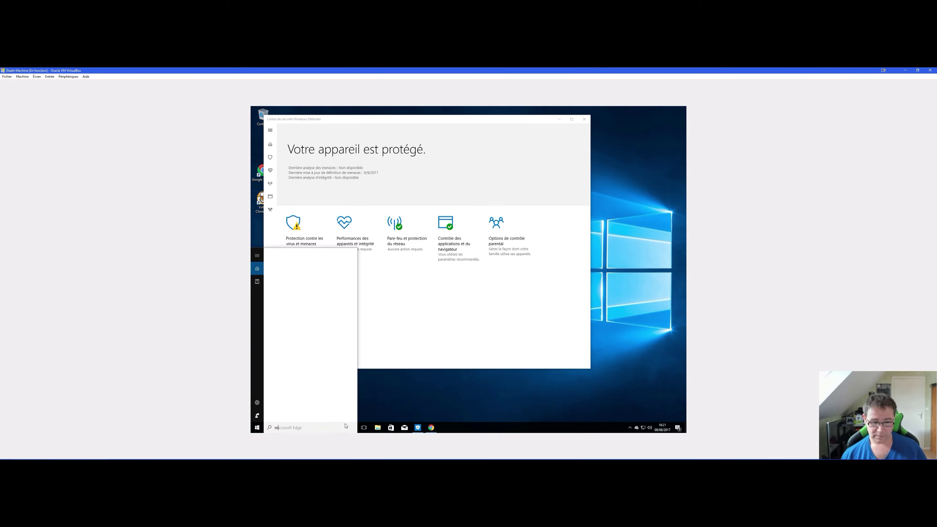
type("sconfig")
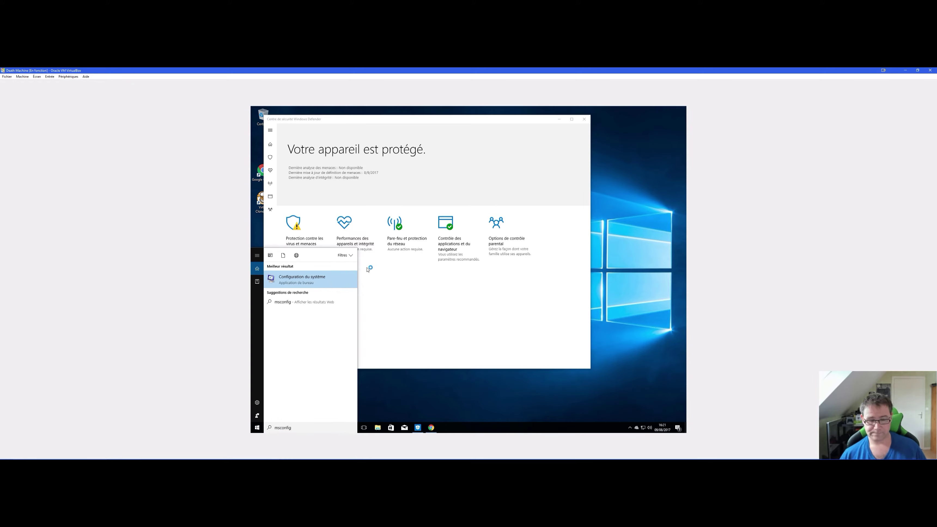
key("Return")
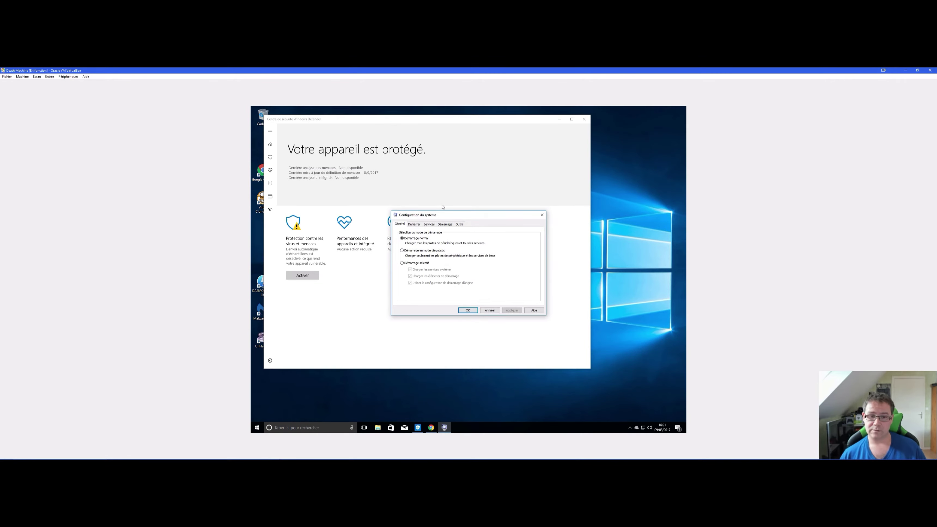
left_click(445, 225)
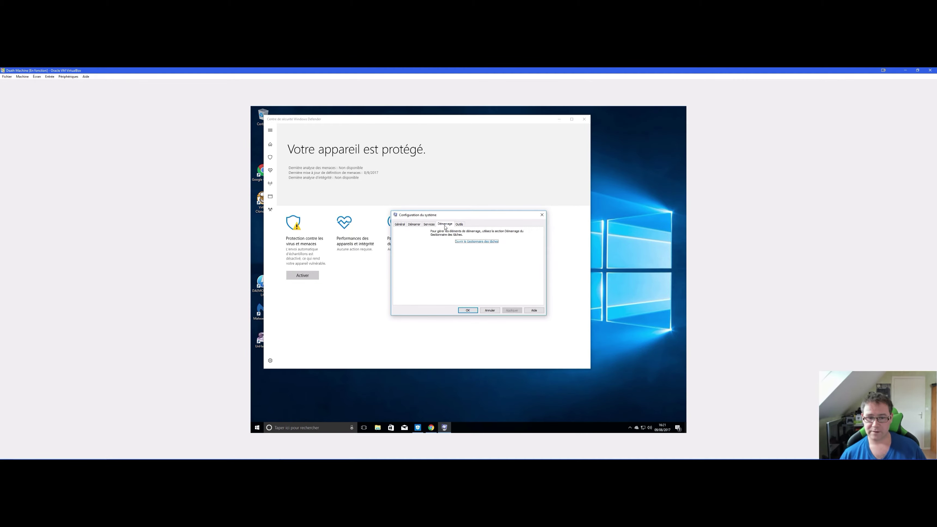
left_click(477, 241)
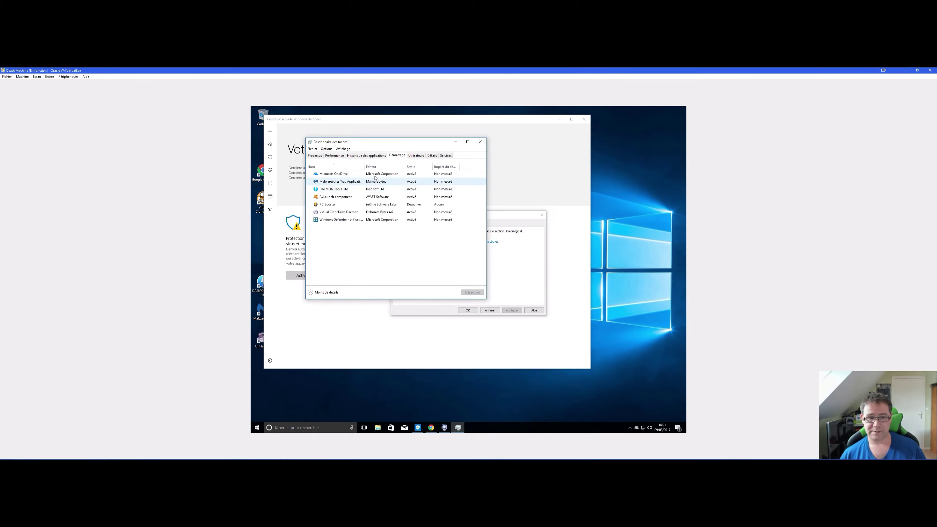
- Disable Microsoft OneDrive and DAEMON Tools Lite at startup
left_click(381, 175)
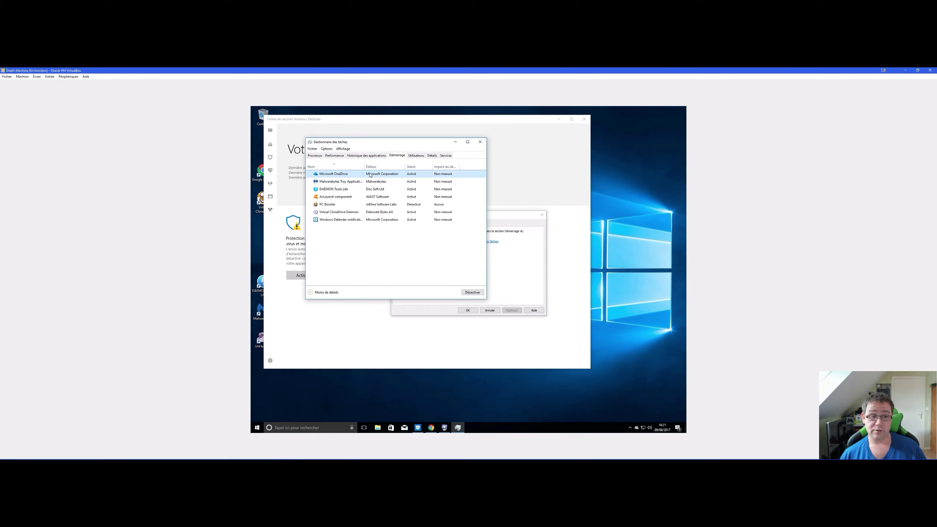
right_click(370, 173)
left_click(385, 177)
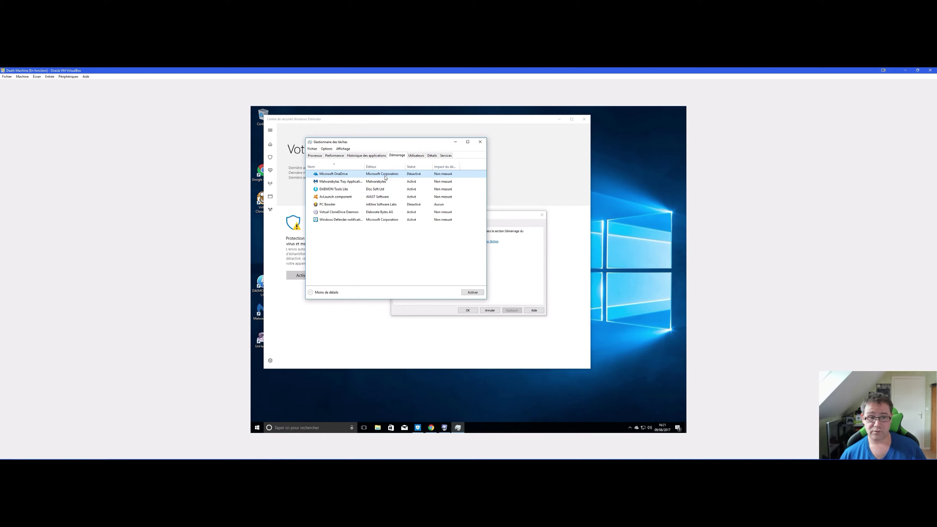
right_click(378, 187)
left_click(384, 191)
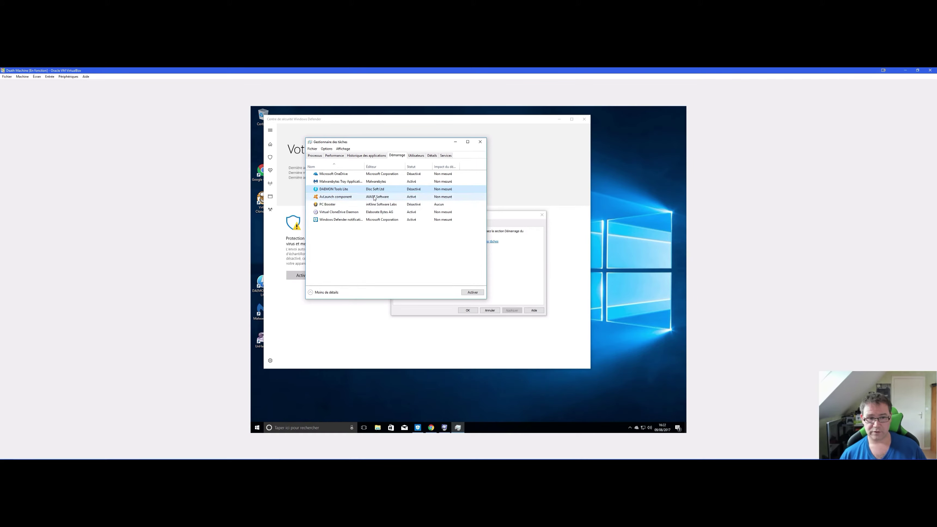
- Check the AvLaunch component and PC Booster startup entries, and close Task Manager, System Configuration and the Windows Defender window
left_click(373, 197)
left_click(629, 428)
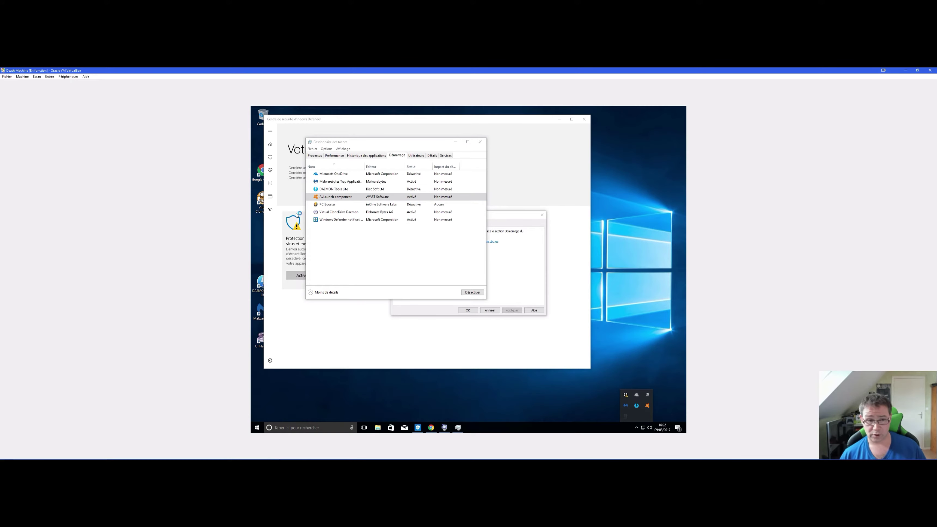
left_click(346, 205)
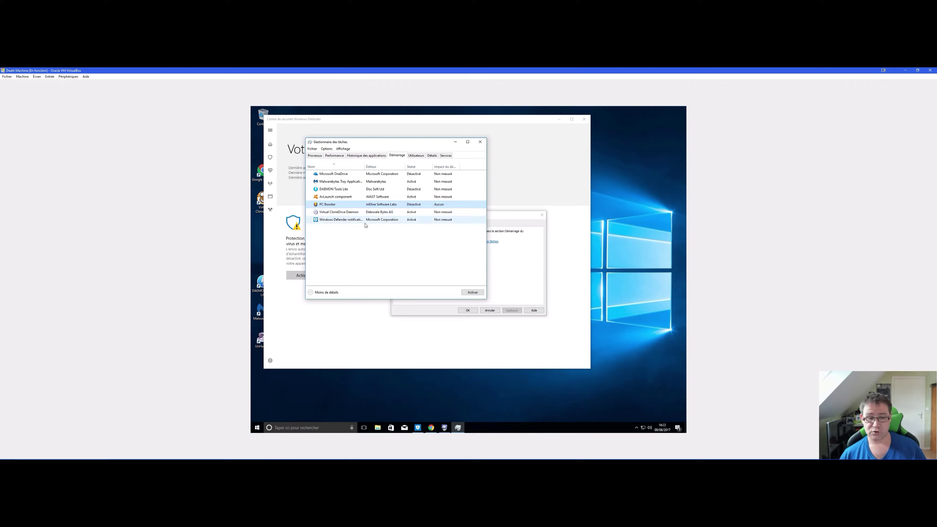
left_click(480, 142)
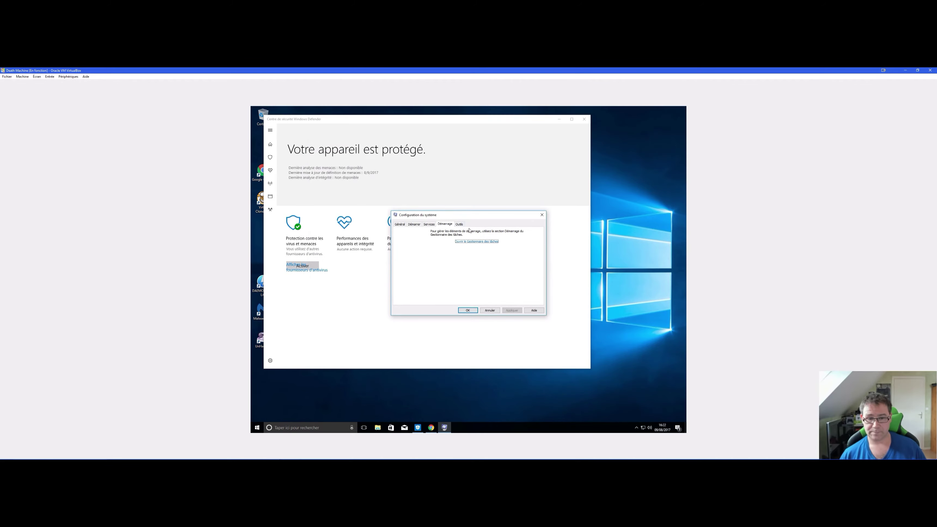
left_click(539, 217)
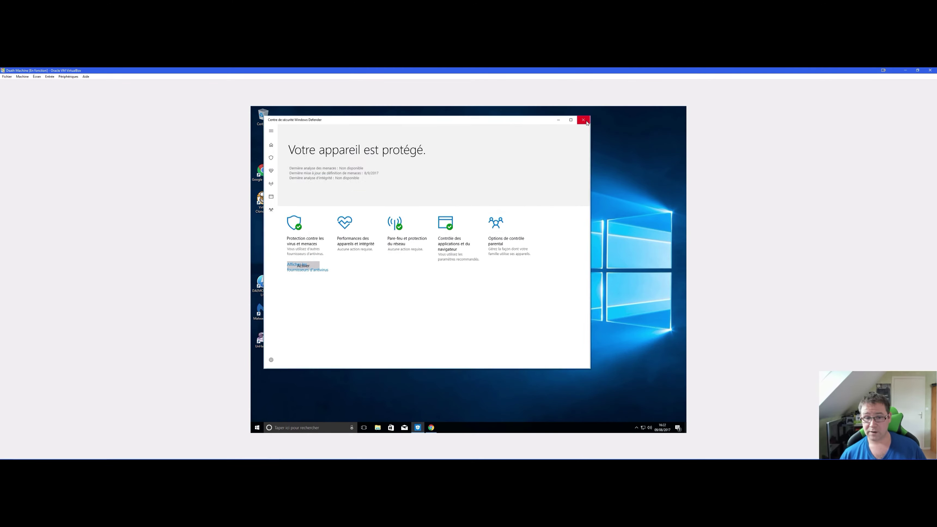
left_click(584, 119)
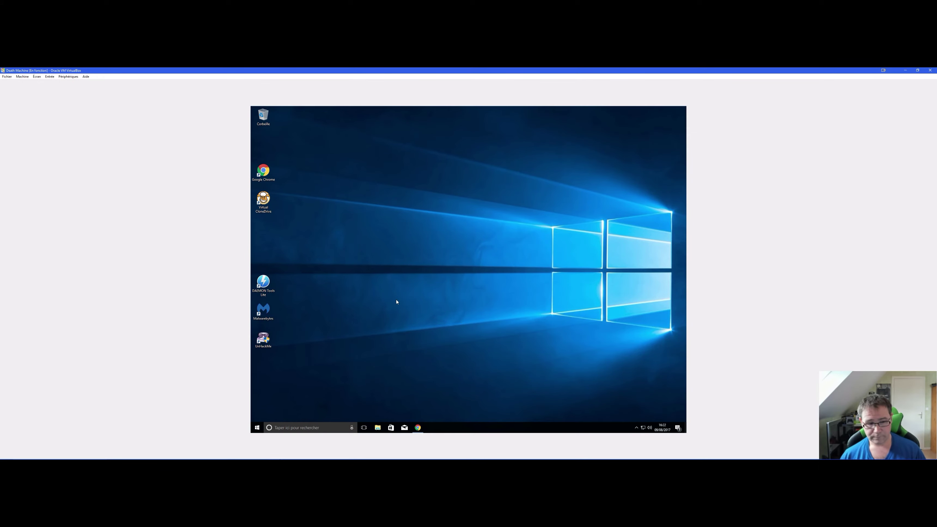
- Inspect the hidden notification icons to see which programs run in the background
mouse_move(342, 449)
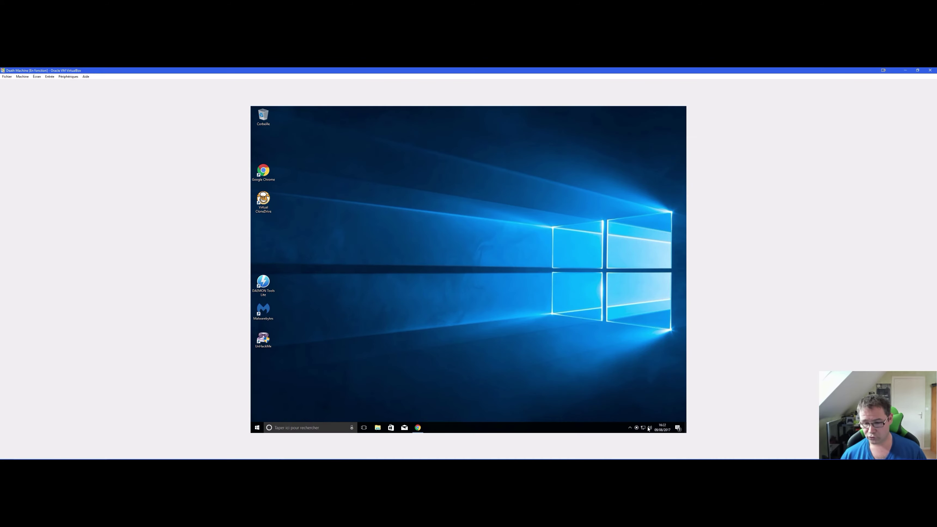
left_click(630, 428)
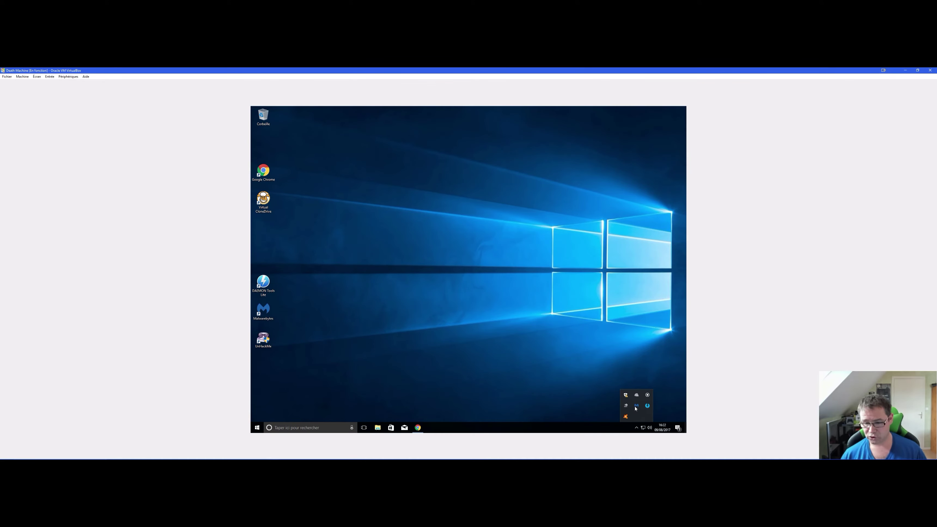
left_click(501, 356)
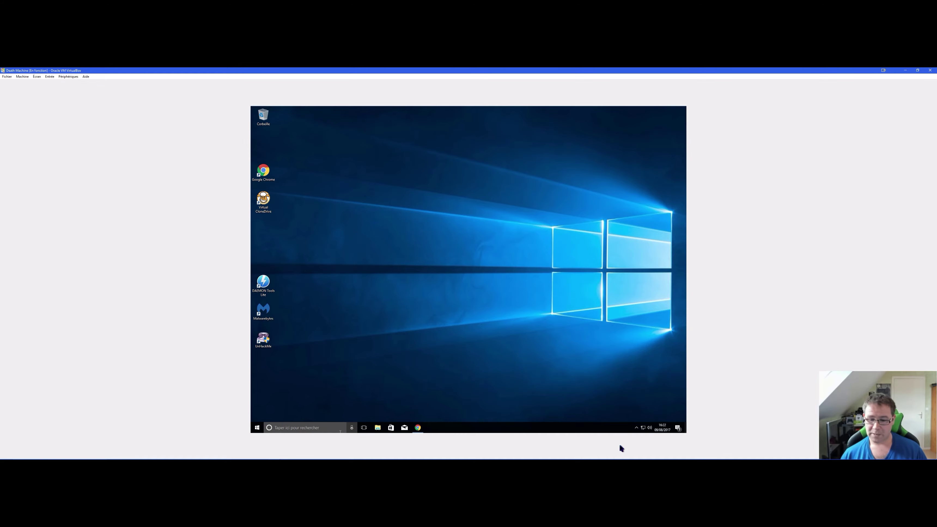
- Open the Téléchargements folder in File Explorer and move the window higher on the desktop
key("super+e")
left_click(635, 429)
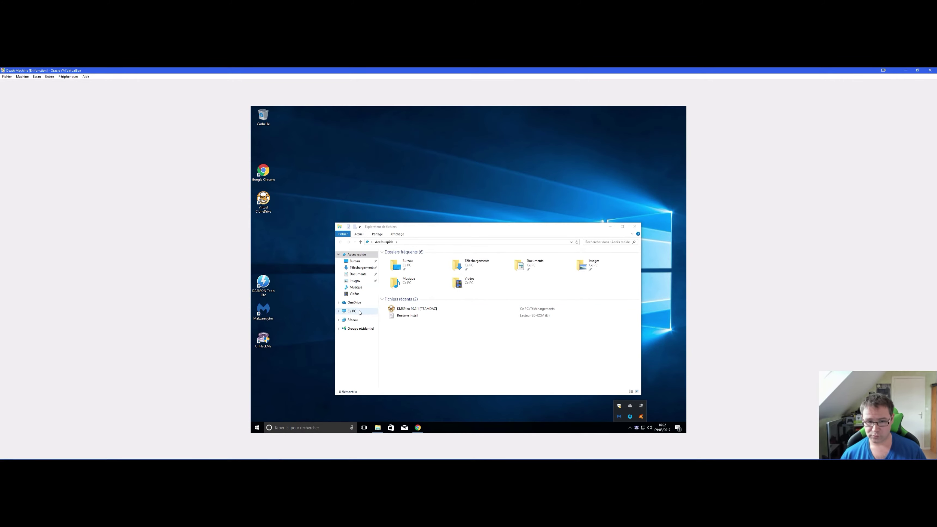
left_click(499, 269)
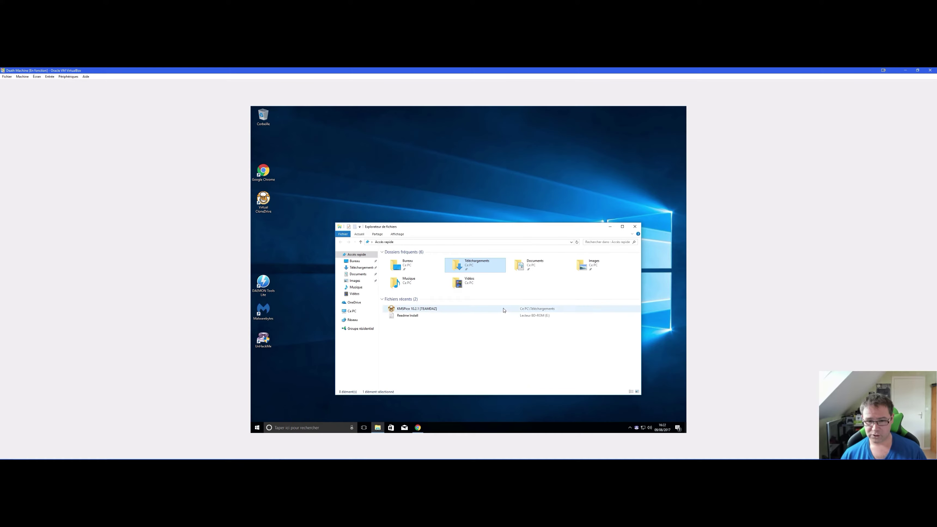
left_click_drag(551, 229, 576, 157)
double_click(488, 197)
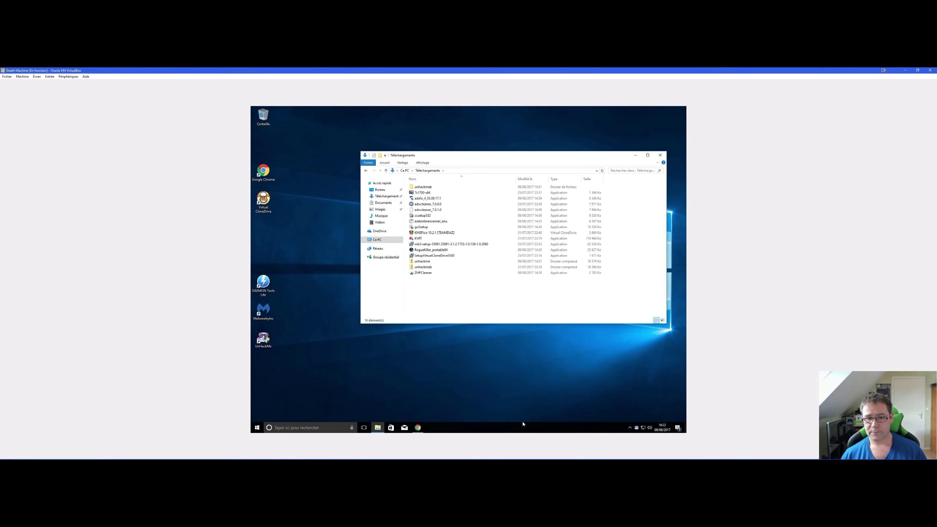
- Run RogueKiller_portable64 from the Téléchargements folder as administrator and accept its licence terms
left_click(429, 251)
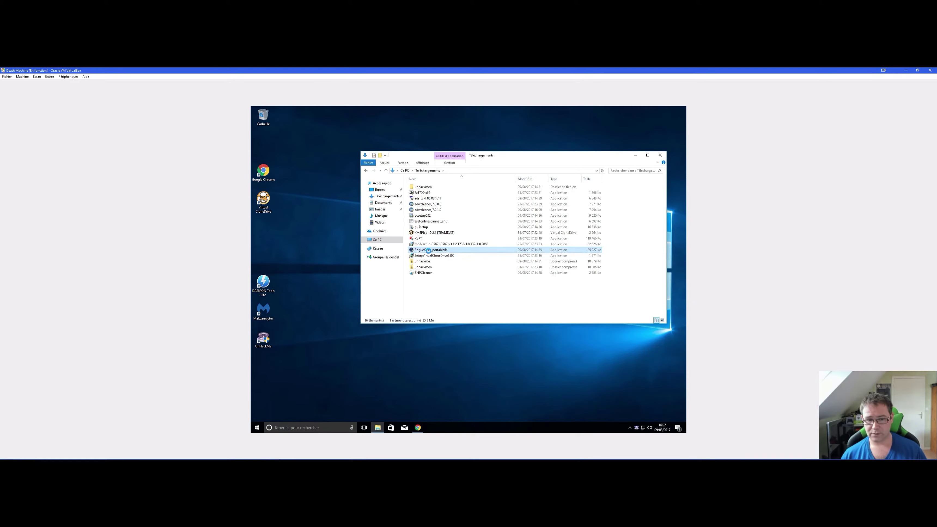
right_click(428, 251)
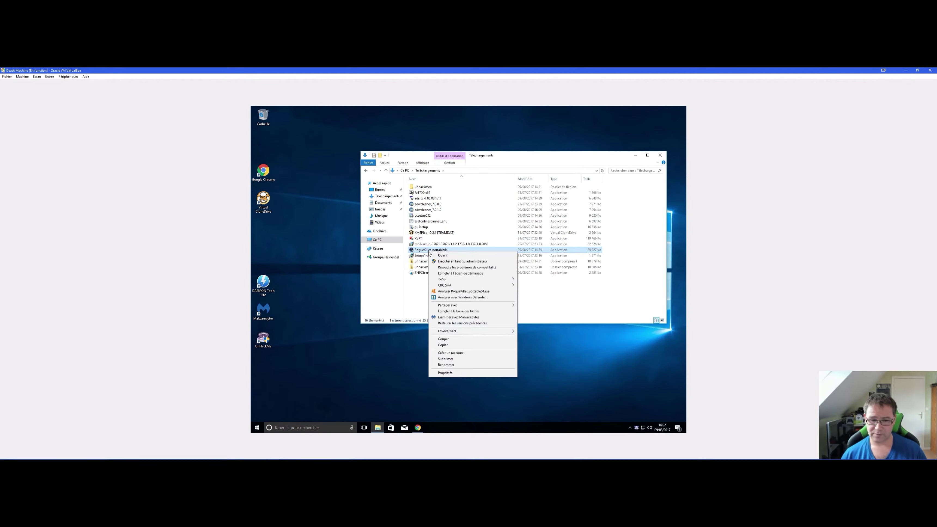
left_click(452, 262)
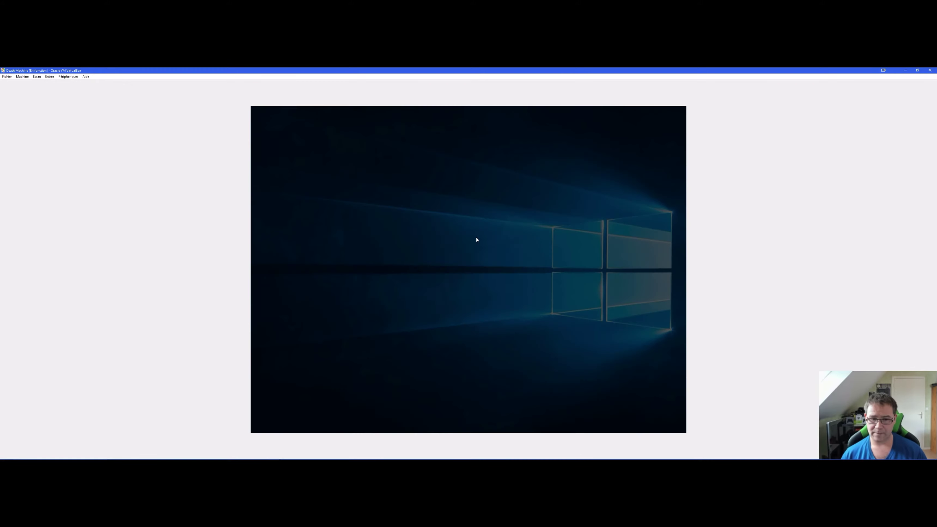
left_click(433, 307)
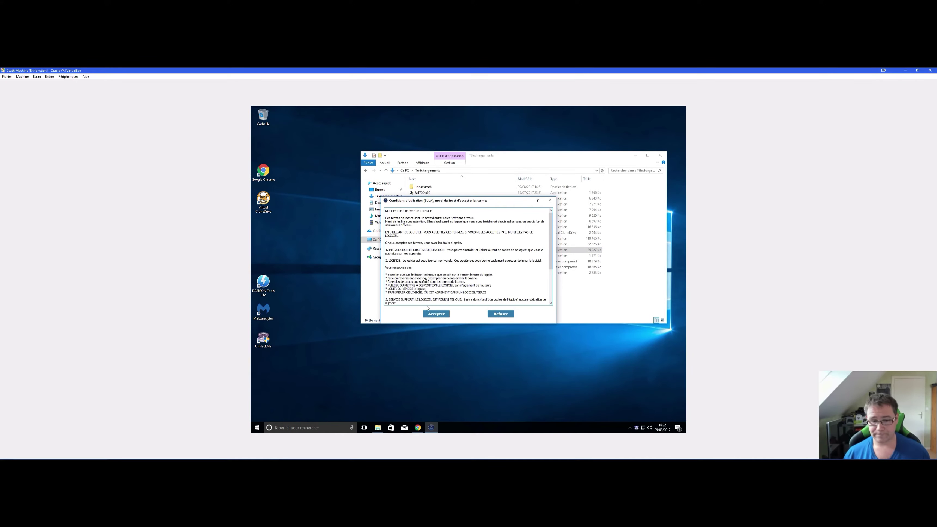
left_click(429, 313)
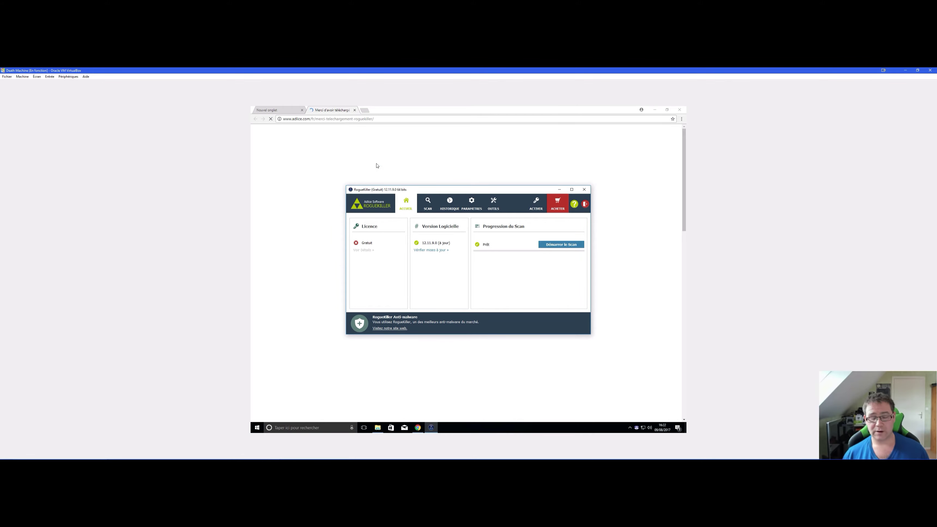
- Close the adlice.com download page and the Chrome window that opened with RogueKiller
left_click(354, 110)
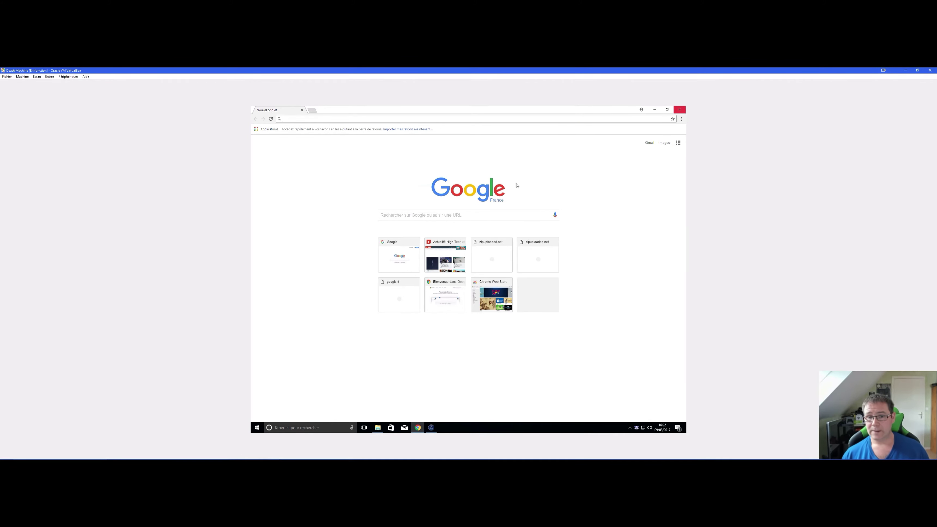
left_click(457, 218)
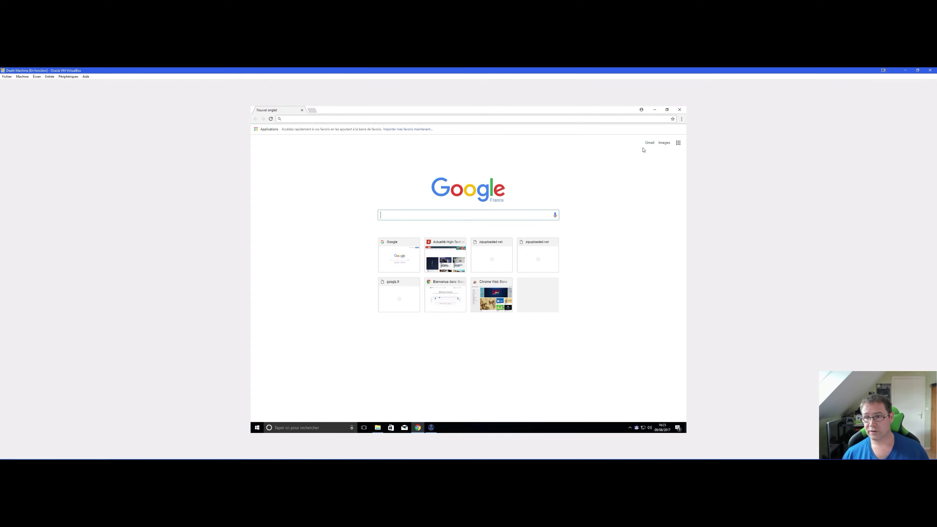
left_click(679, 109)
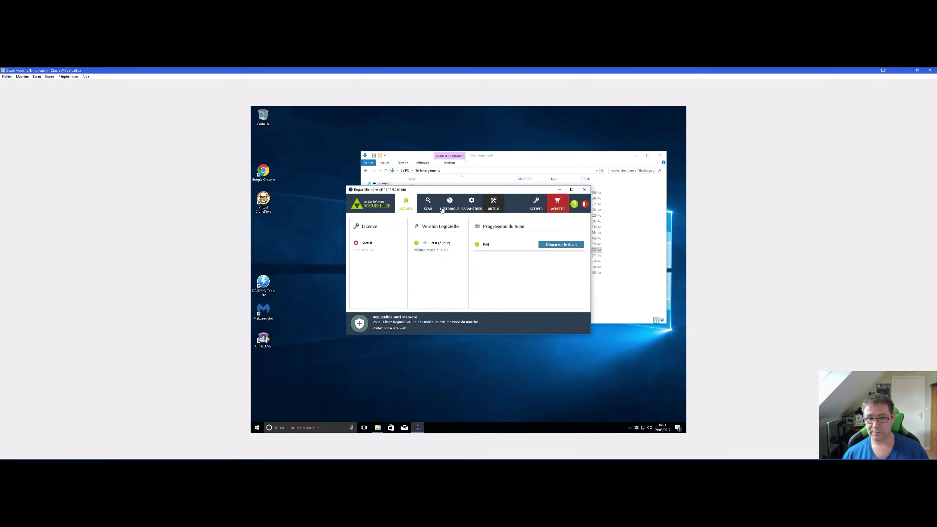
- Check RogueKiller for updates and start a scan with the default options
left_click(433, 250)
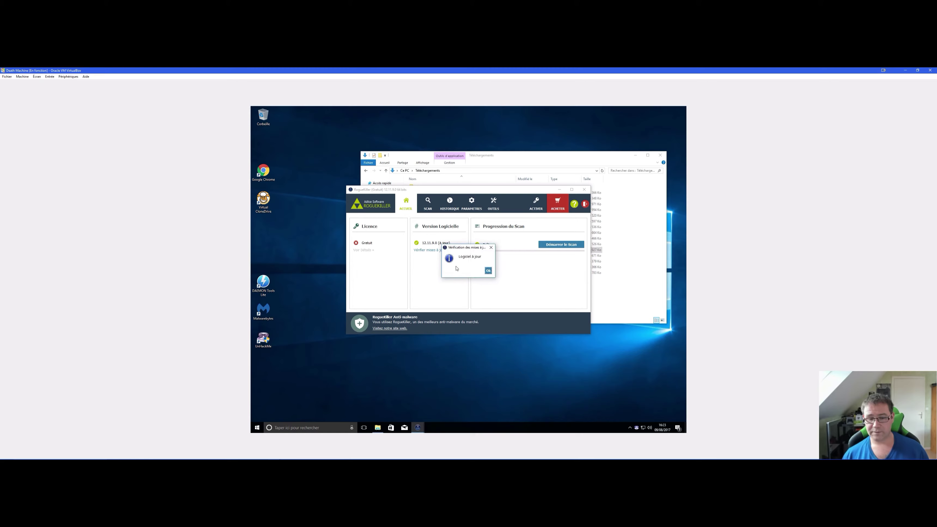
left_click(488, 271)
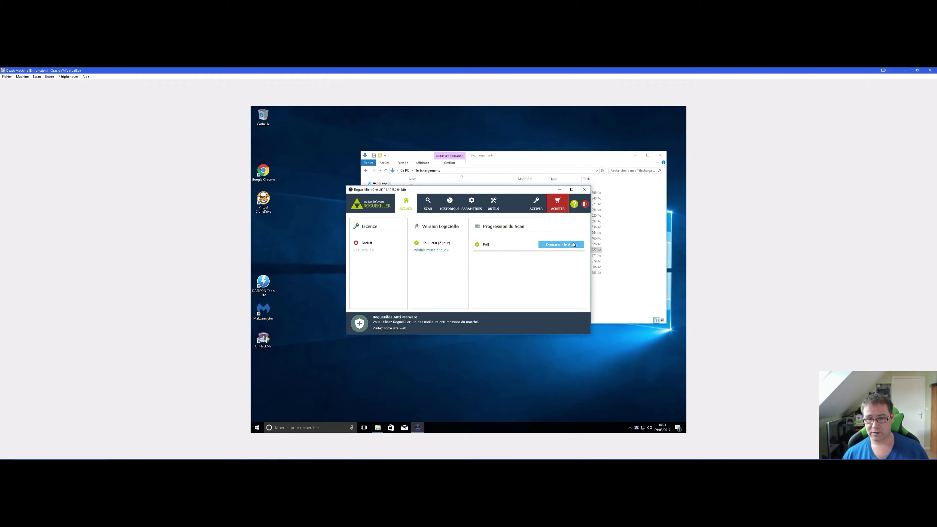
left_click(557, 245)
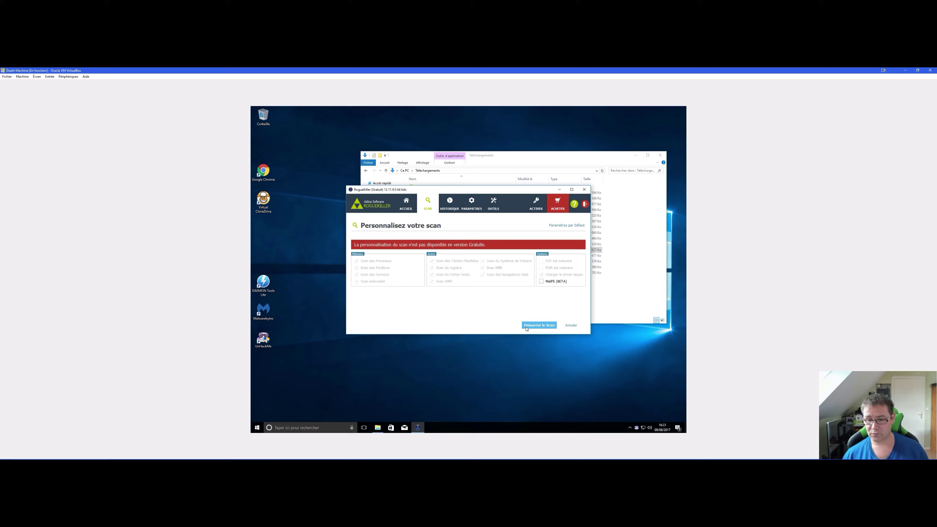
left_click(539, 326)
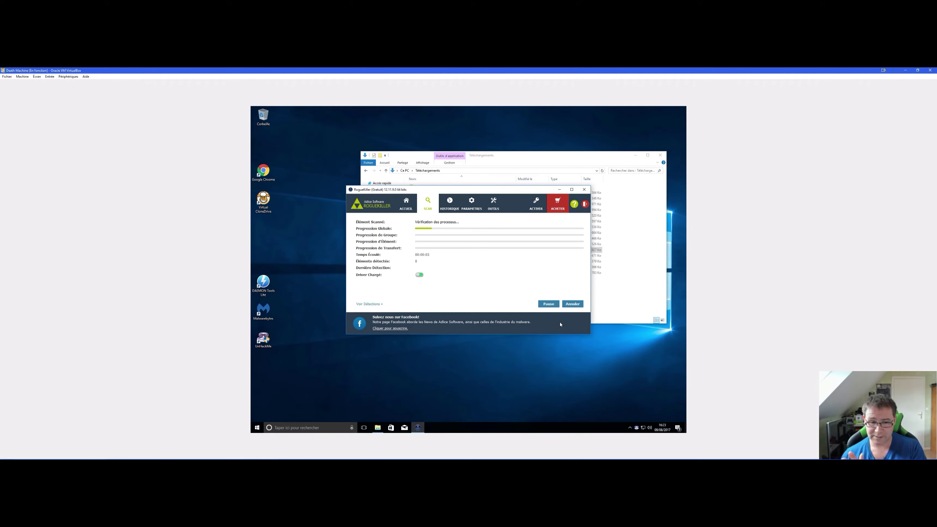
- Delete the old adwcleaner_7.0.0.0 file from the Téléchargements folder
left_click(651, 246)
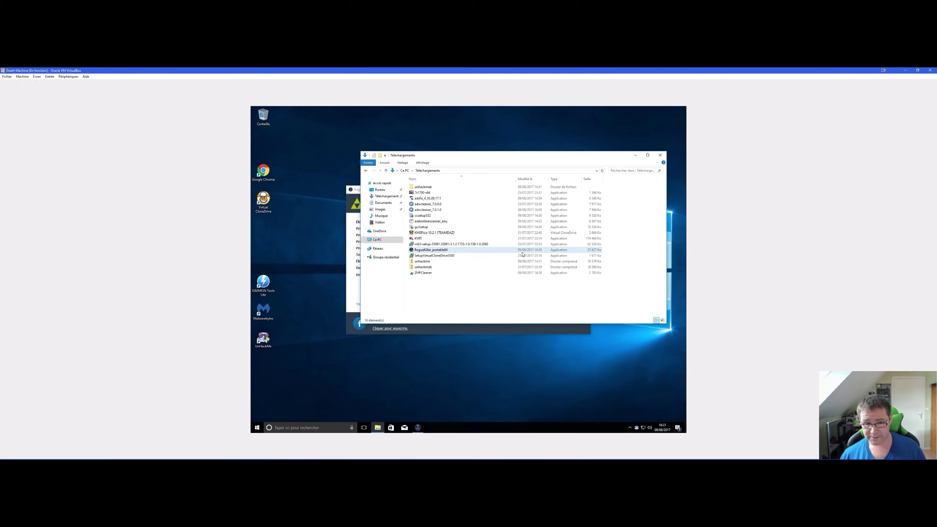
left_click(438, 205)
right_click(438, 205)
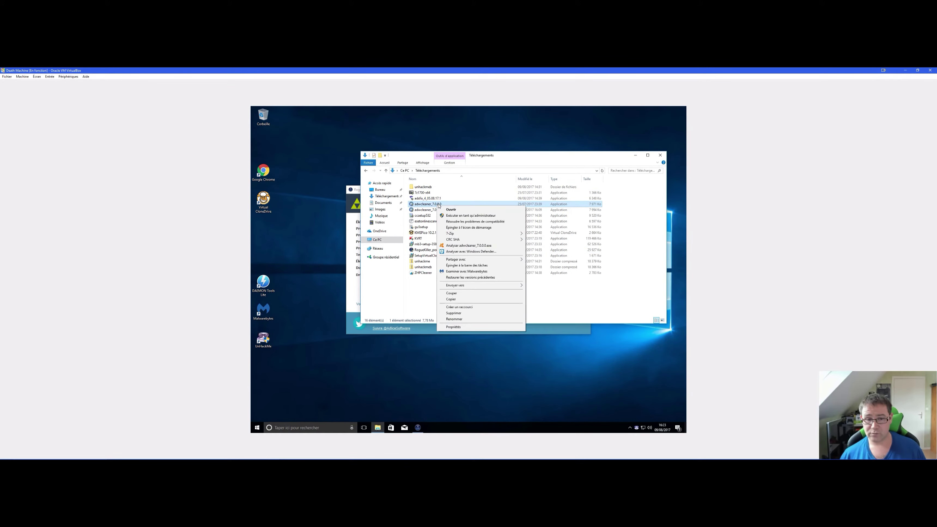
left_click(448, 313)
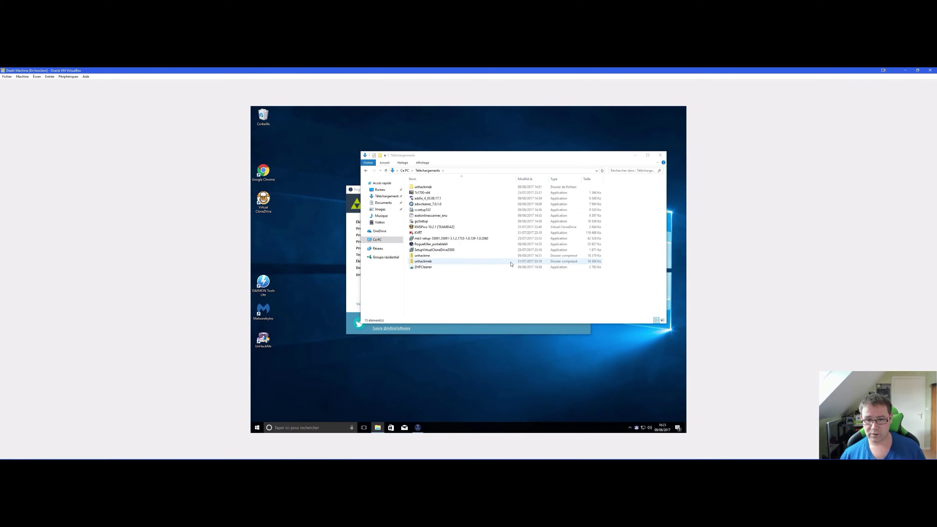
- Run adwcleaner_7.0.1.0 with administrator approval and start its analysis of the computer
double_click(449, 205)
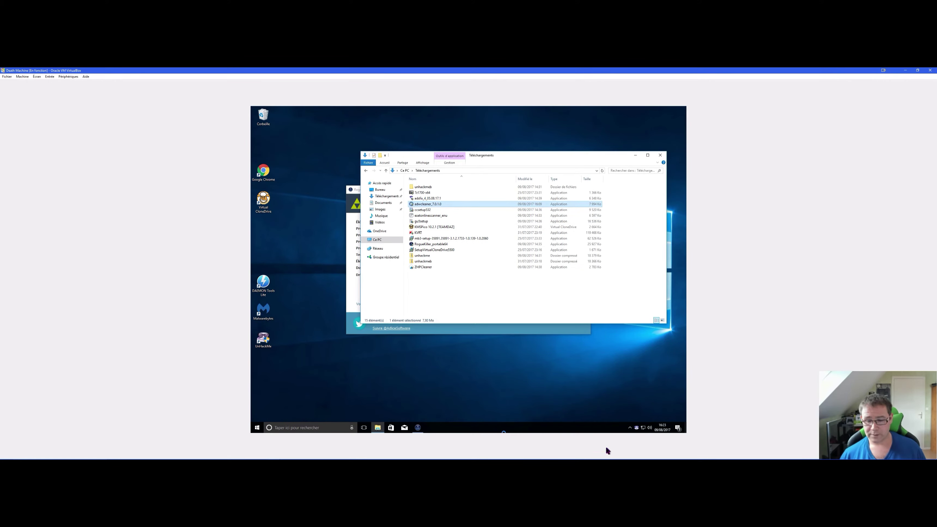
left_click(454, 304)
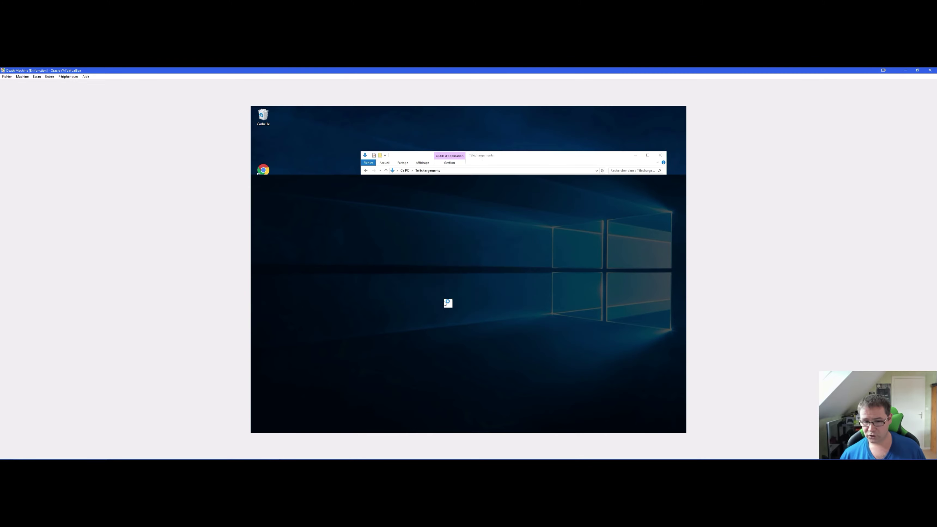
left_click(436, 262)
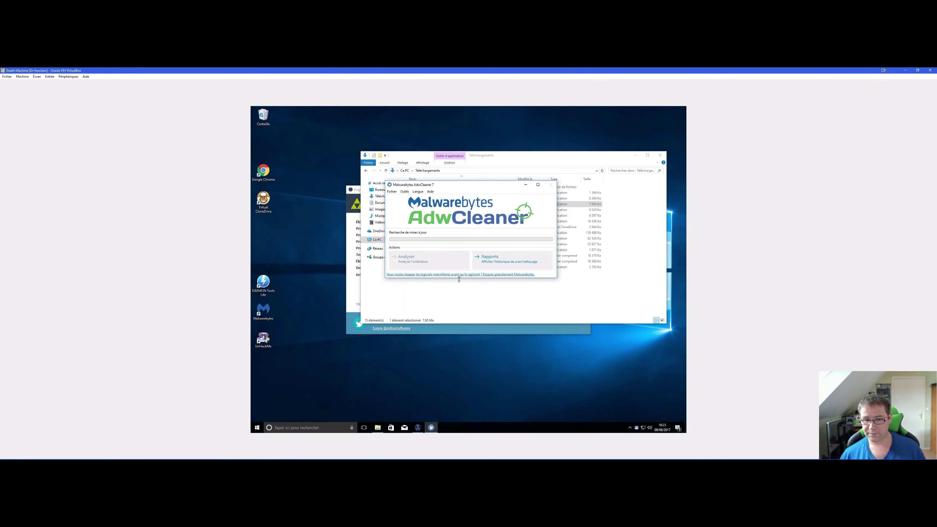
- Launch the ccsetup532 installer from the Téléchargements folder and minimize the Malwarebytes and File Explorer windows
left_click(630, 427)
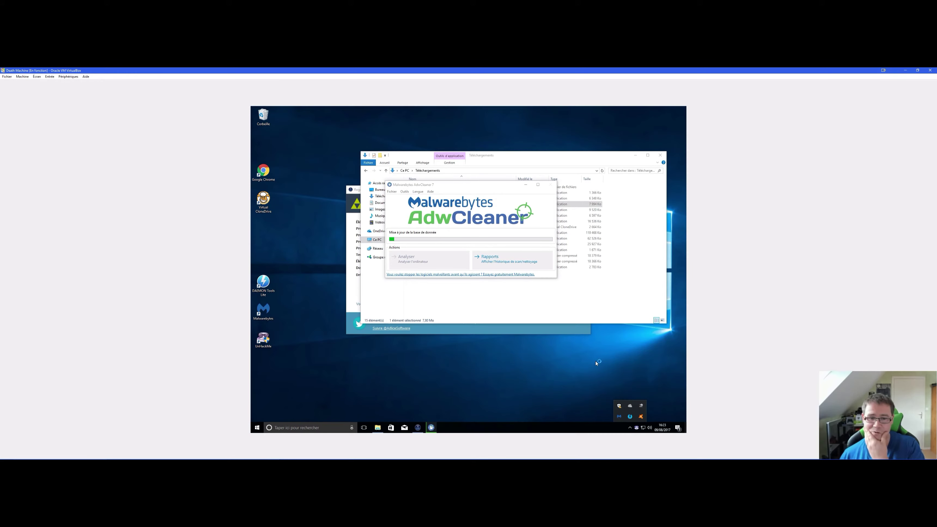
left_click(497, 297)
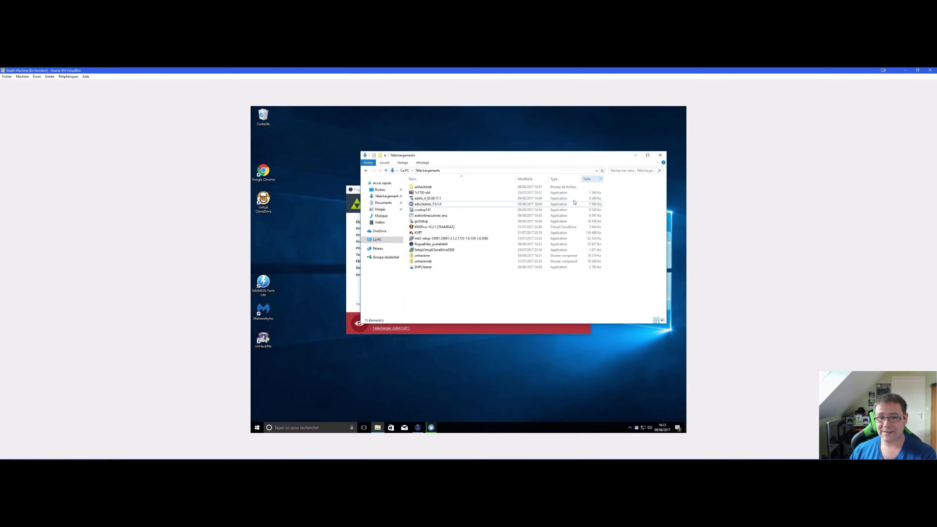
left_click(430, 212)
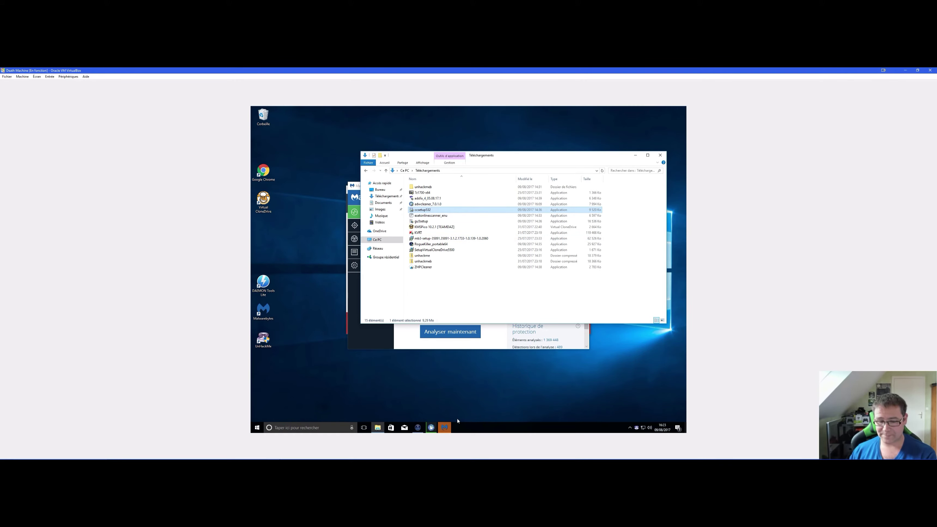
left_click(451, 304)
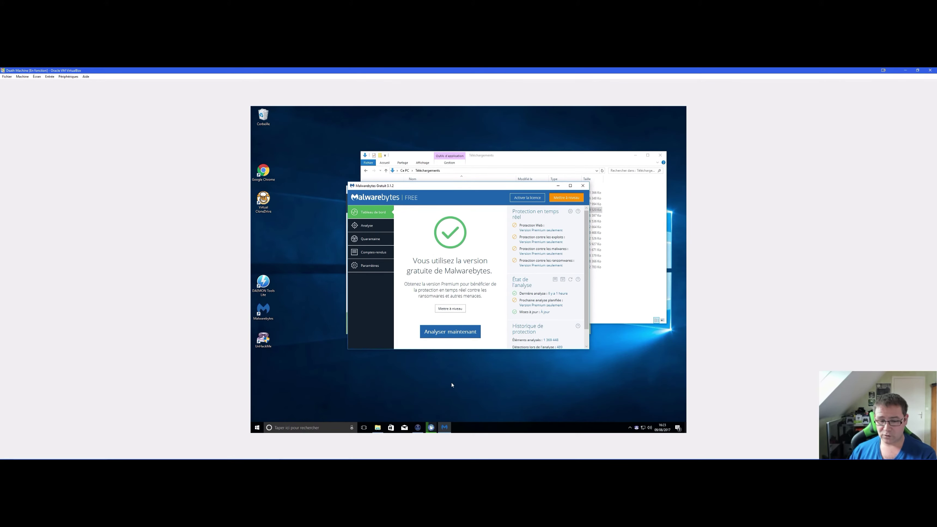
left_click(444, 427)
left_click(485, 303)
left_click(635, 156)
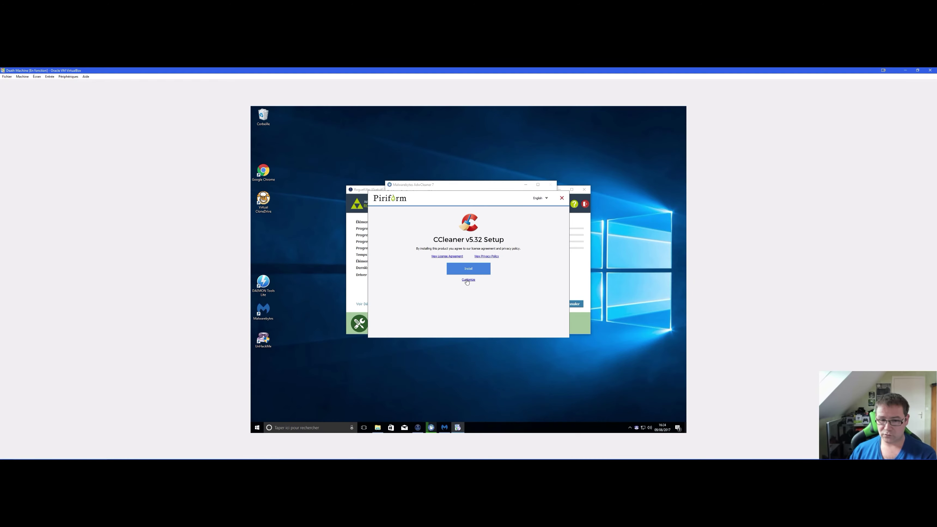
- Set the CCleaner v5.32 installer language to Français (French) and install the program
left_click(544, 201)
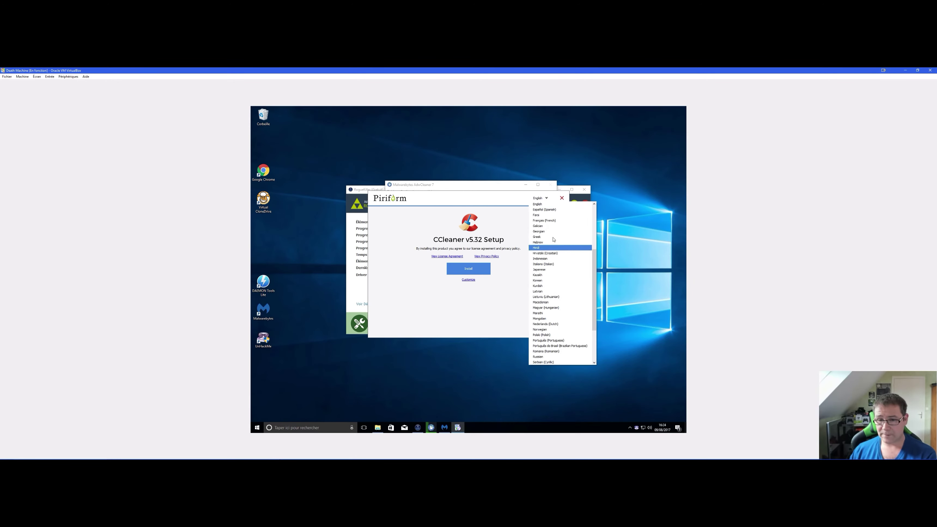
left_click(557, 221)
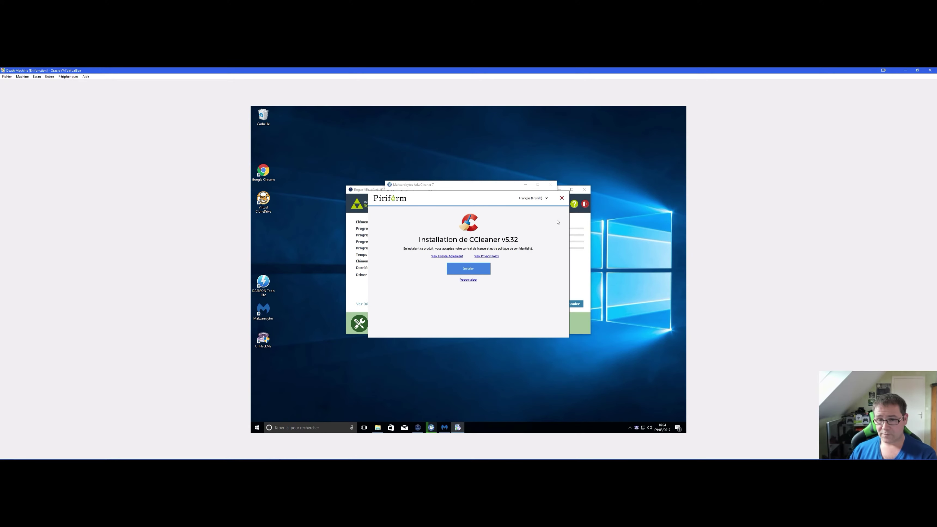
left_click(475, 267)
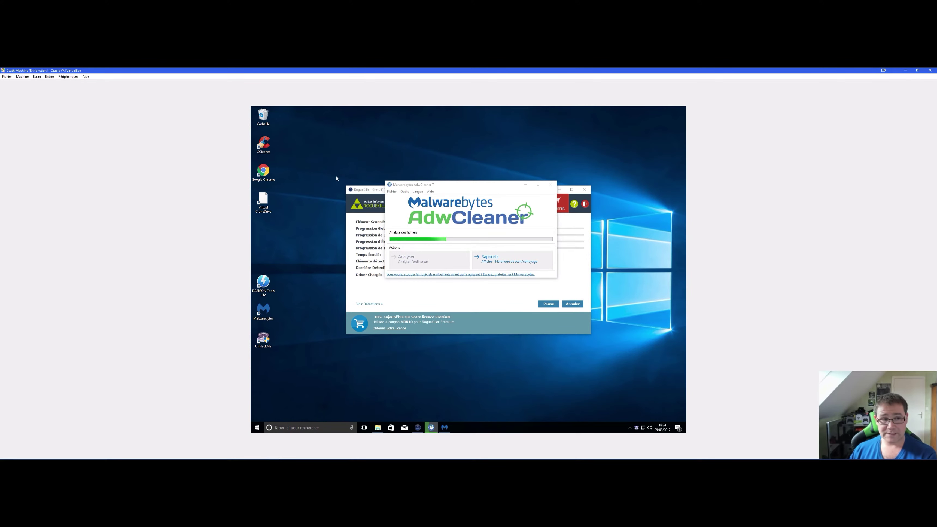
- Open CCleaner and disable both system monitoring and active monitoring in its Surveillance options
double_click(263, 144)
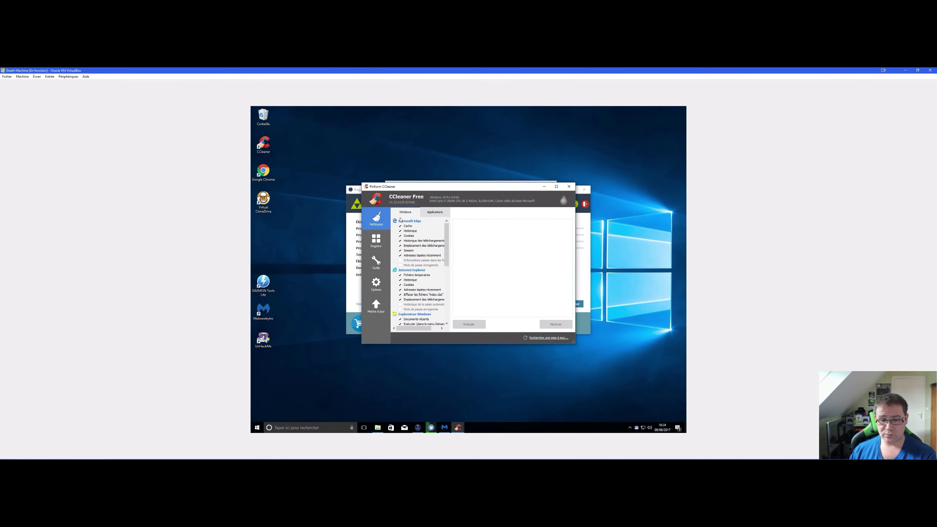
left_click(376, 285)
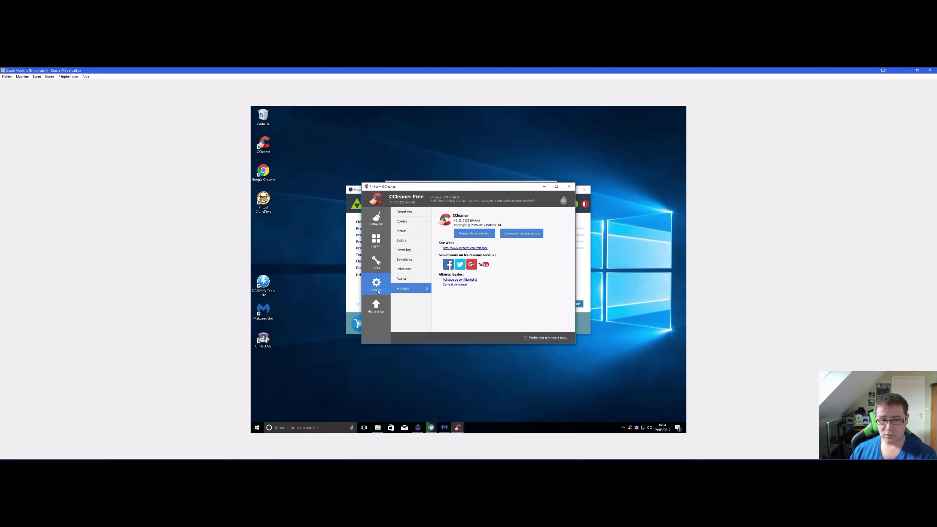
left_click(408, 259)
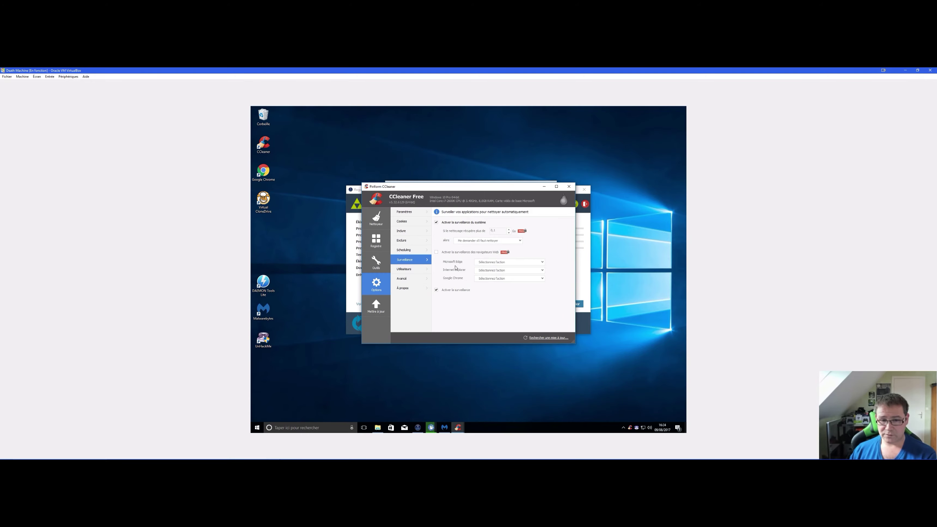
left_click(437, 223)
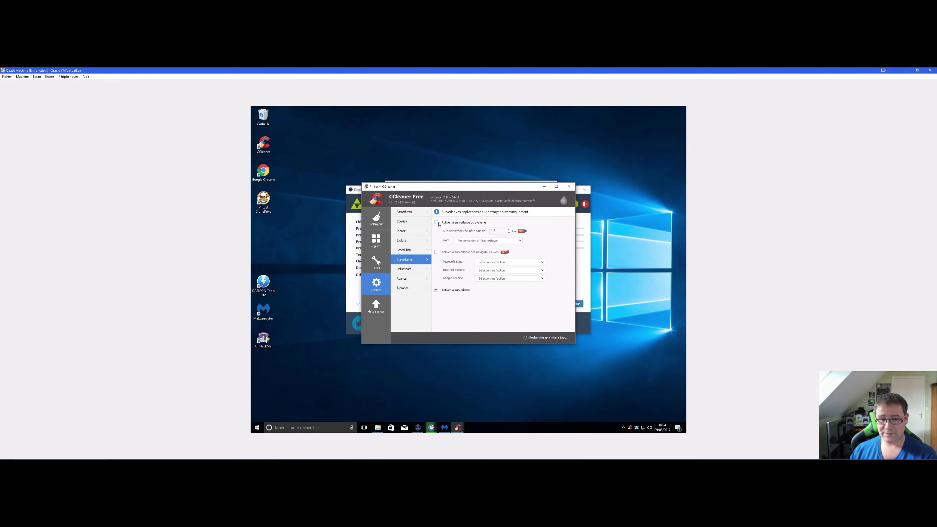
left_click(436, 291)
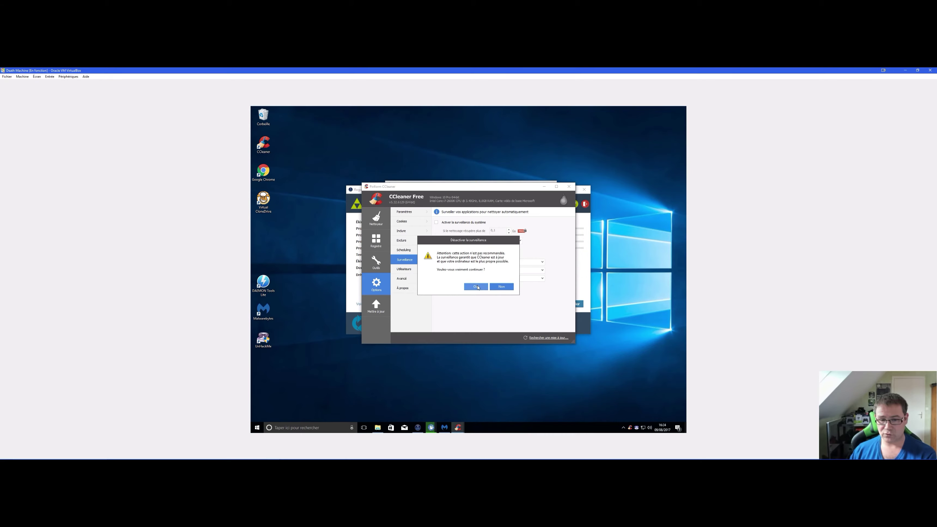
left_click(476, 286)
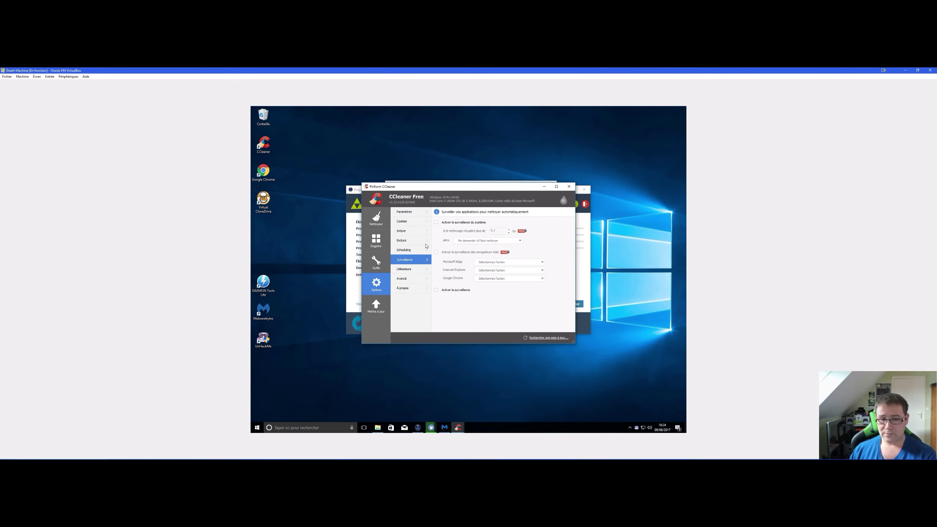
- Review CCleaner's Windows cleaning options in a maximized window, close the program and return to the Téléchargements folder
left_click(375, 218)
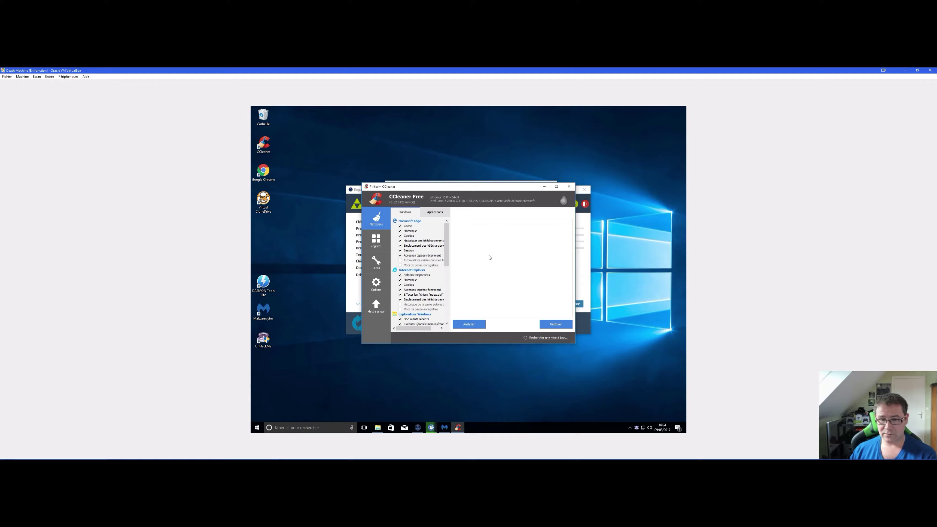
left_click(557, 186)
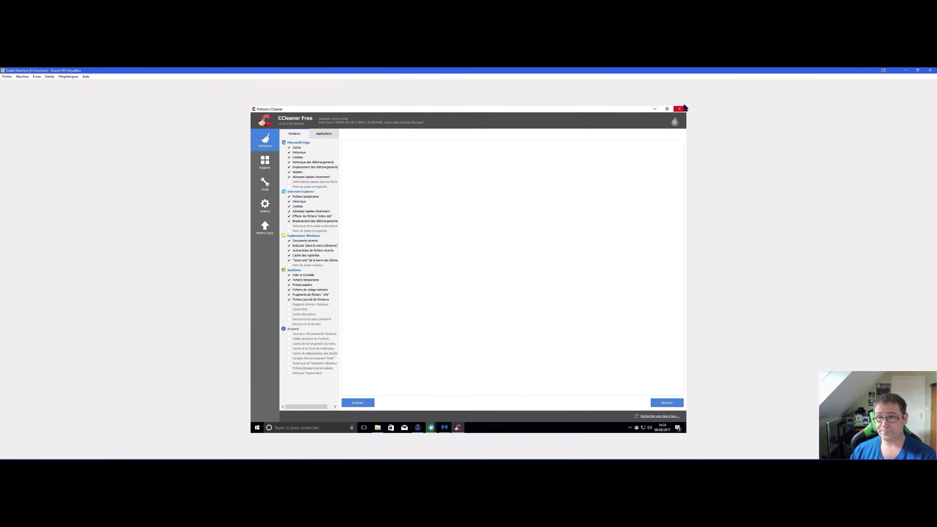
left_click(683, 108)
left_click(383, 428)
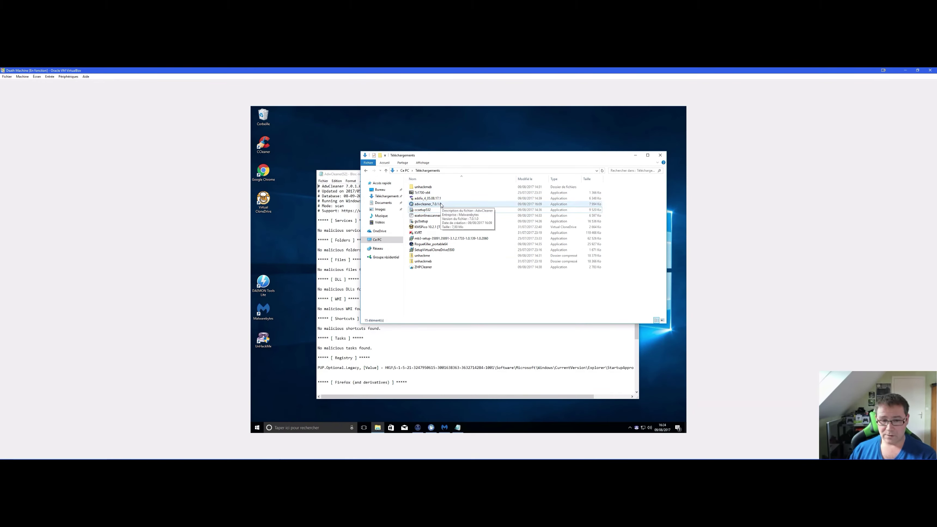
- Launch the gu5setup installer and install Glary Utilities 5.81 without Malware Hunter, keeping the default additional tasks
double_click(441, 221)
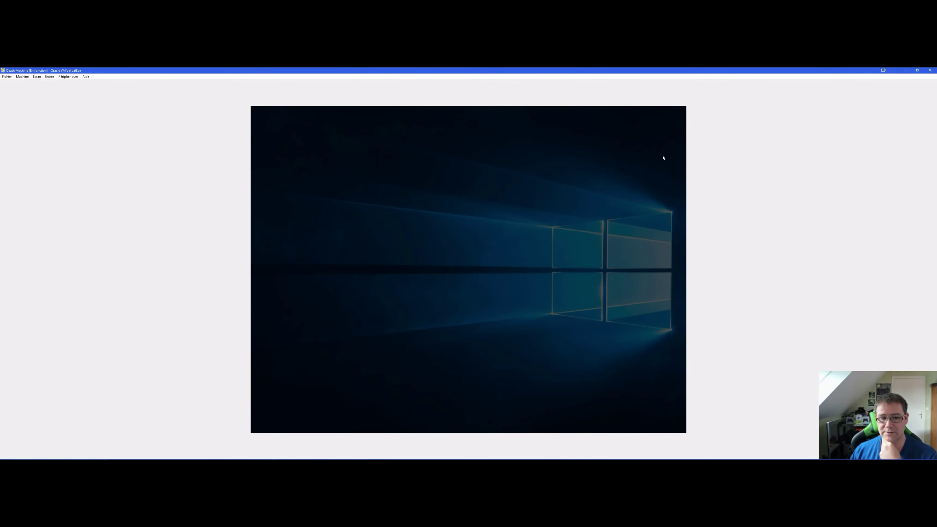
left_click(437, 302)
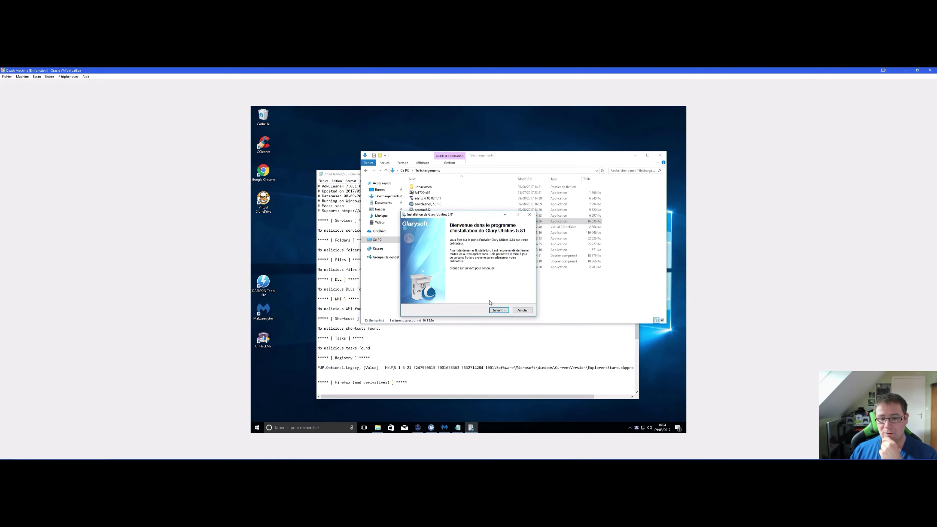
left_click(498, 310)
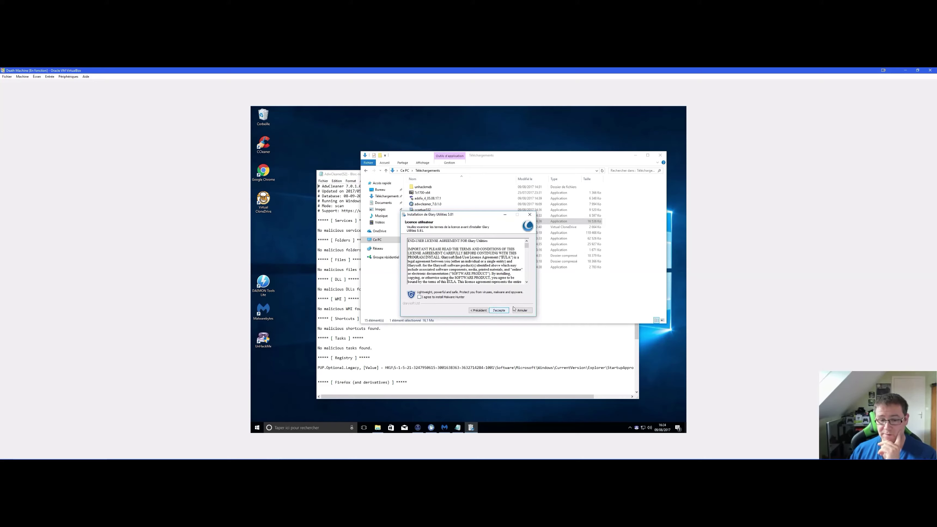
left_click(505, 311)
left_click(505, 310)
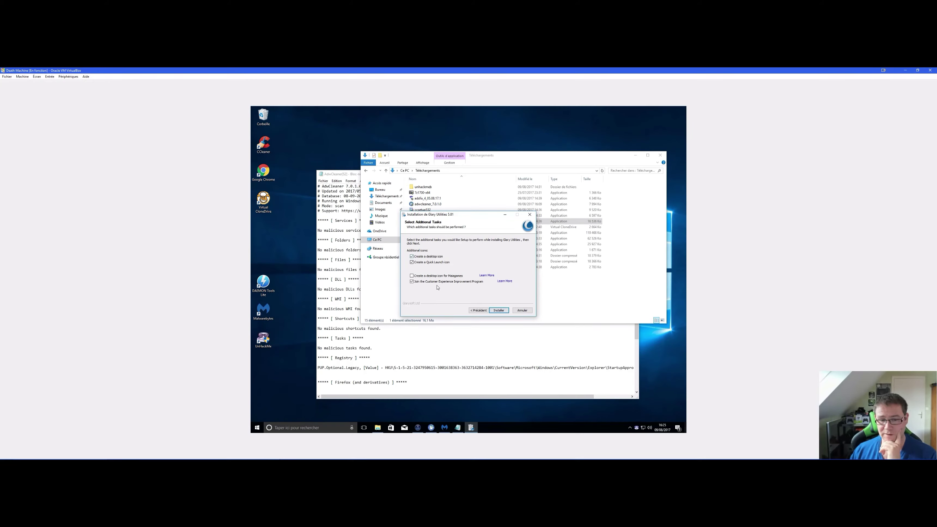
left_click(499, 310)
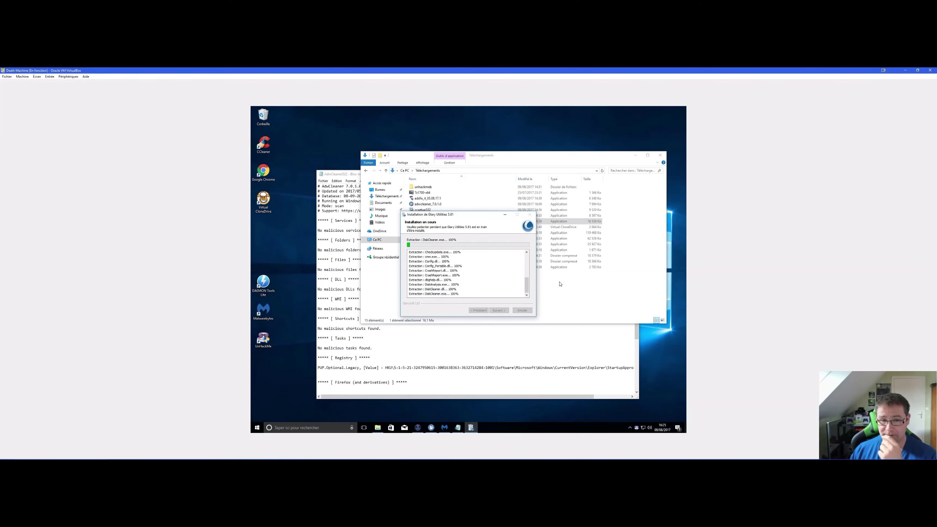
- Minimize the Téléchargements window, close the AdwCleaner log, and check the Malwarebytes quarantine before closing that program
left_click(635, 155)
left_click(632, 174)
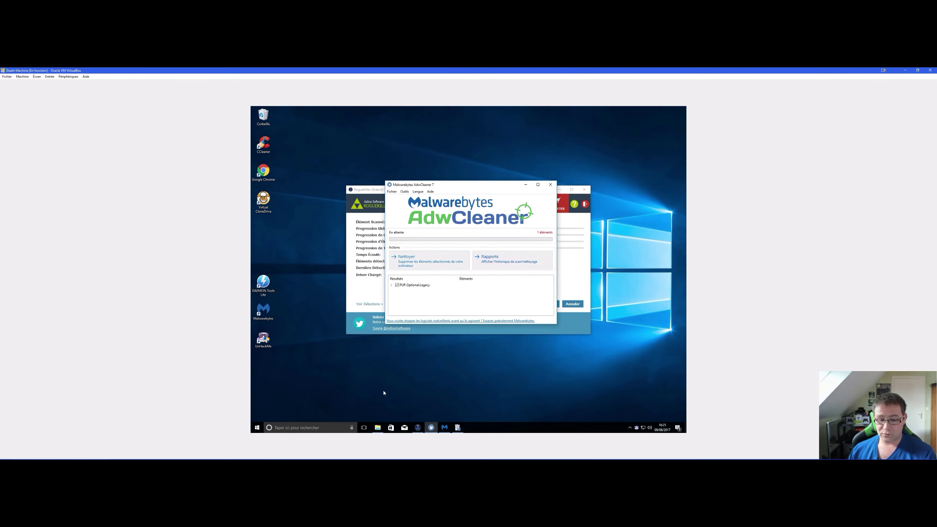
left_click(444, 428)
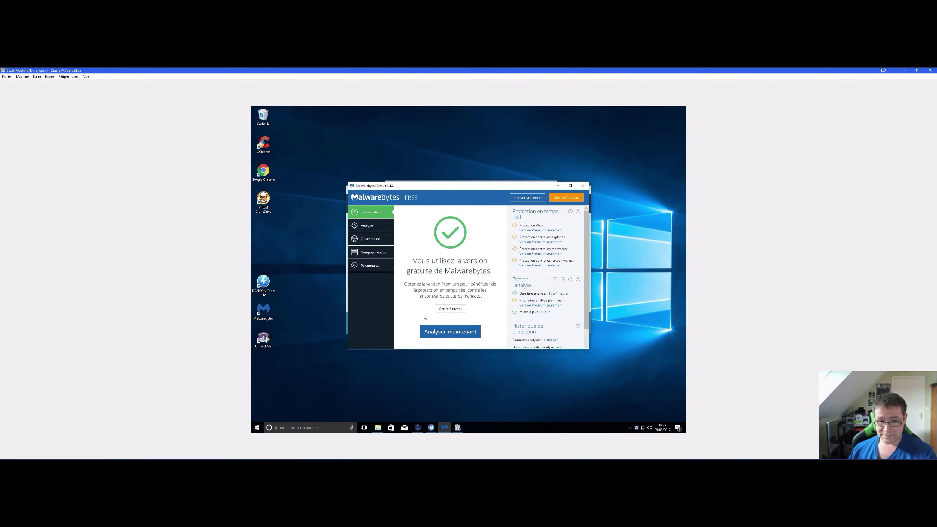
left_click(392, 241)
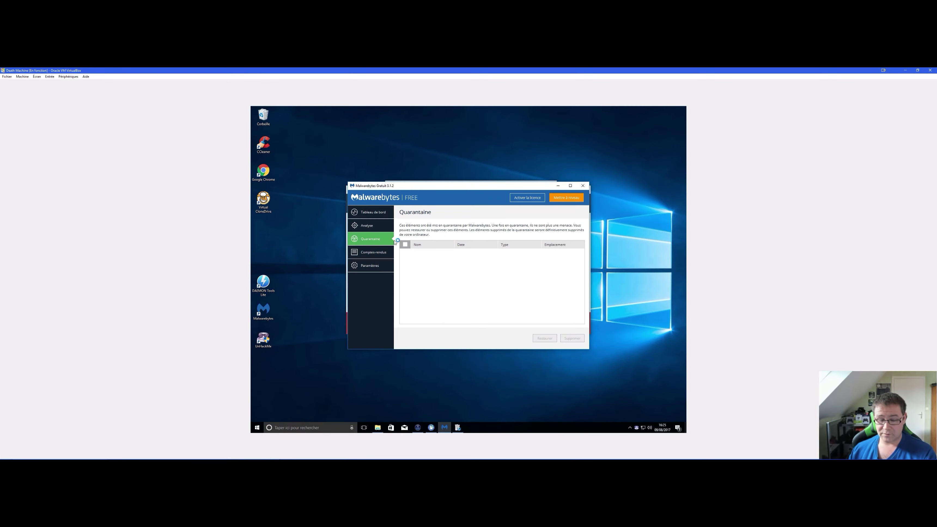
left_click(582, 186)
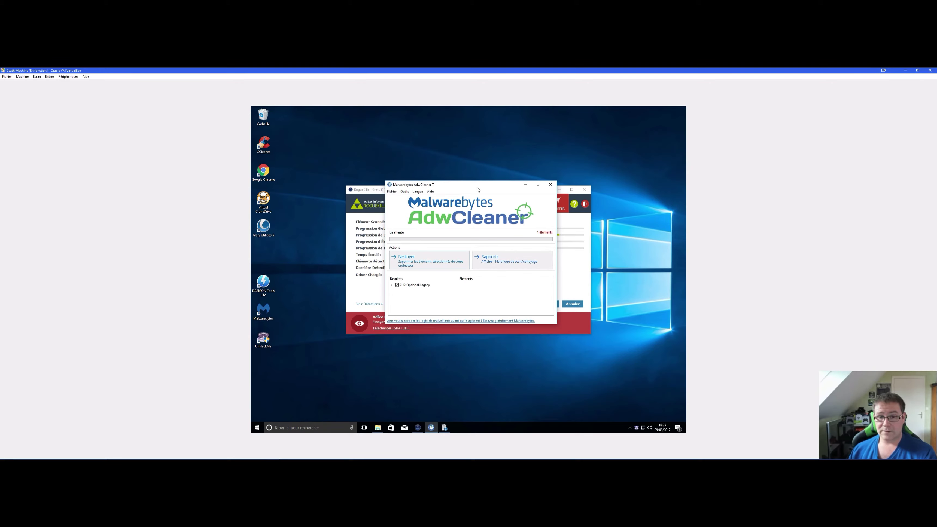
- Move AdwCleaner aside, minimize RogueKiller, and finish the Glary Utilities setup with the program set to launch
left_click_drag(476, 193, 524, 161)
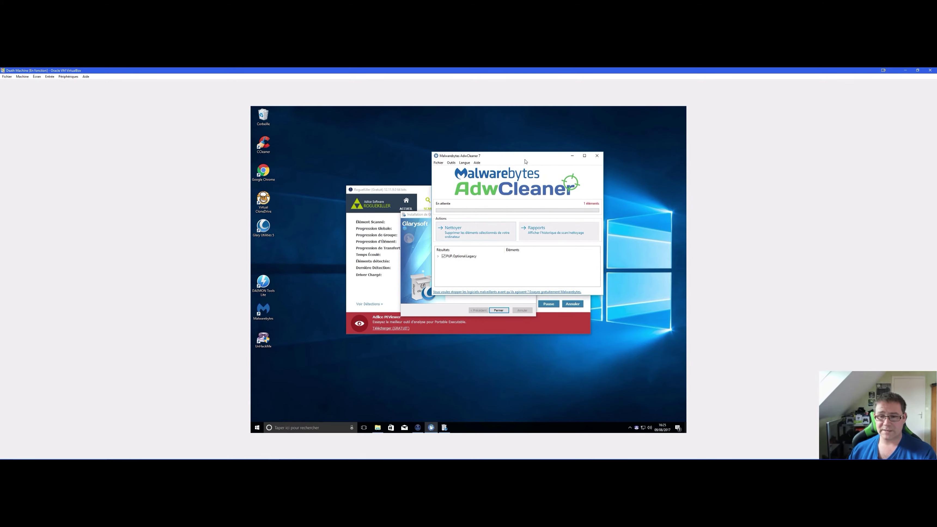
left_click(417, 191)
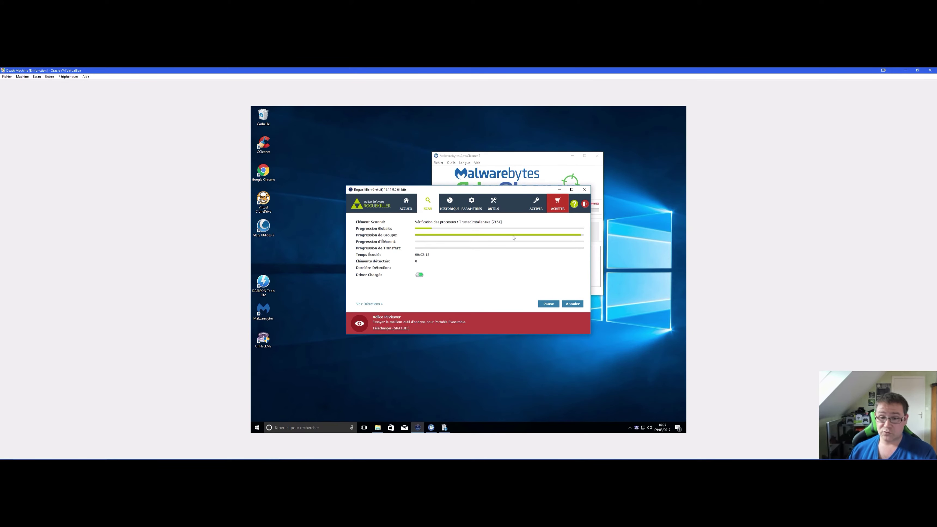
left_click(560, 190)
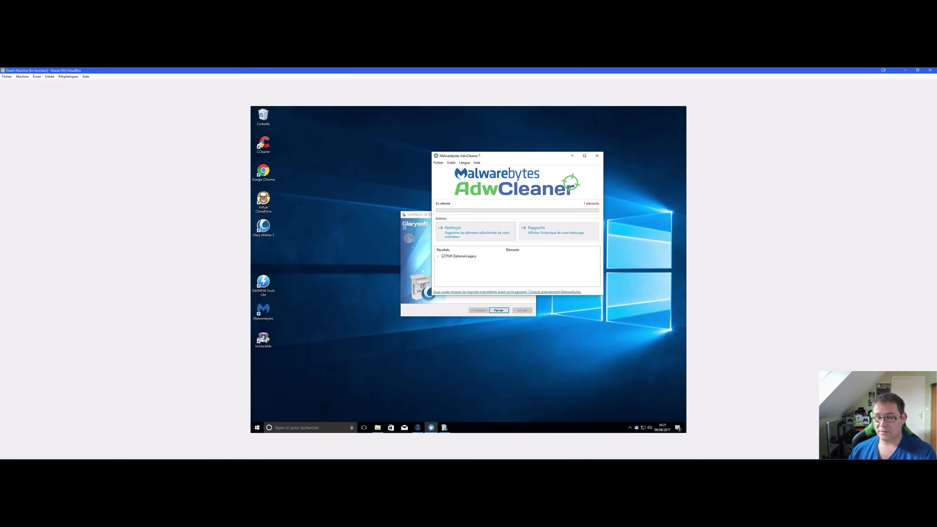
left_click(426, 301)
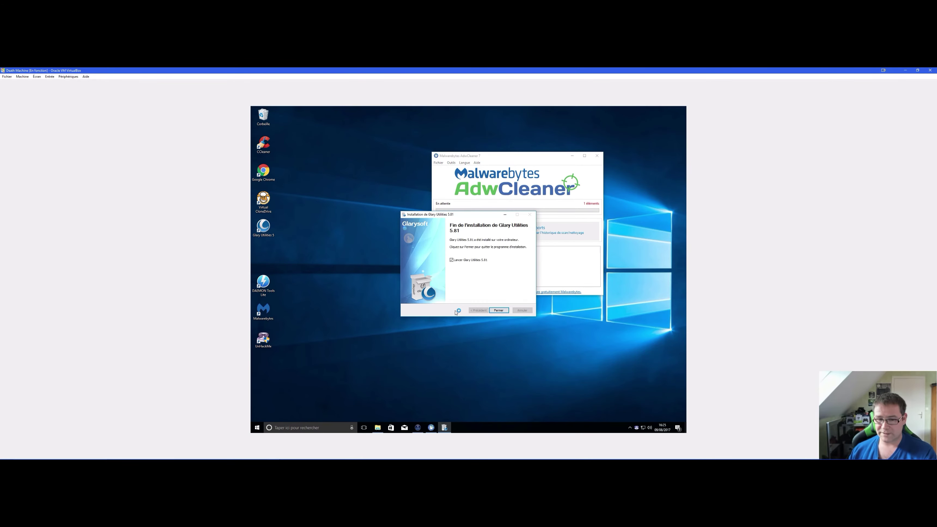
left_click(498, 310)
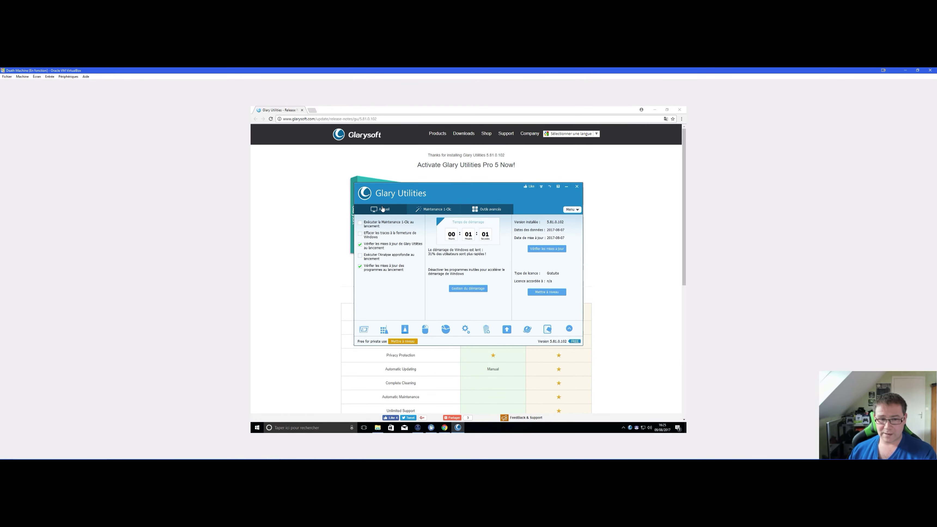
- Look over the Maintenance 1-Clic options in Glary Utilities, close the Glarysoft web page and return to the Accueil overview
left_click(443, 209)
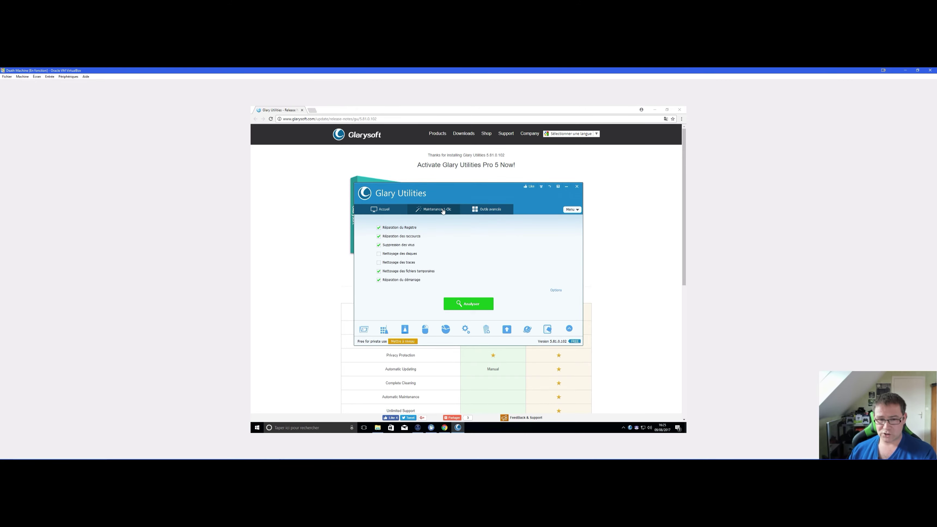
left_click(679, 109)
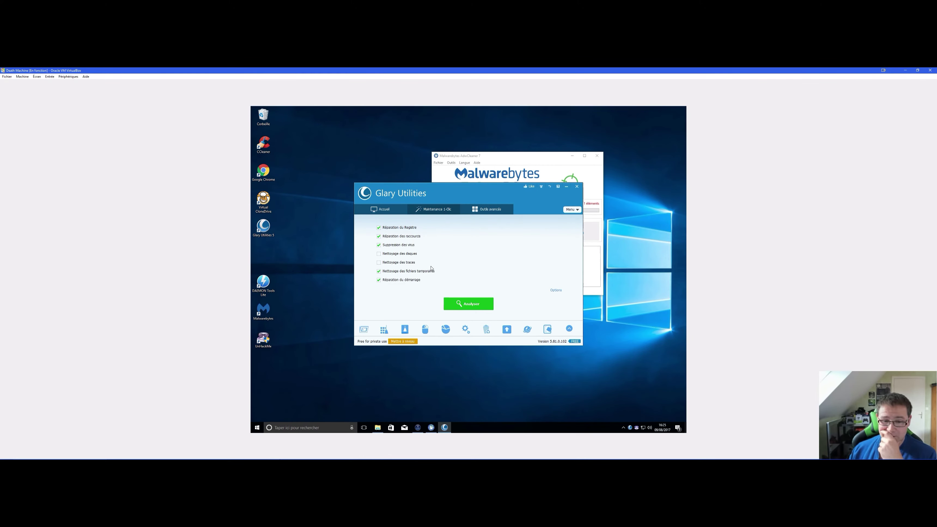
left_click(392, 214)
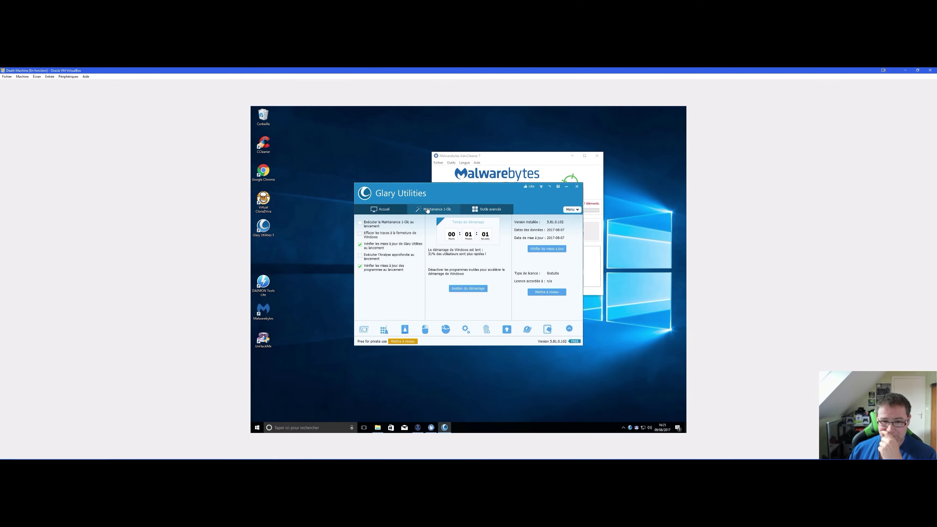
- Disable PC Booster among the startup programs in Glary Utilities' startup manager and close the manager
left_click(468, 289)
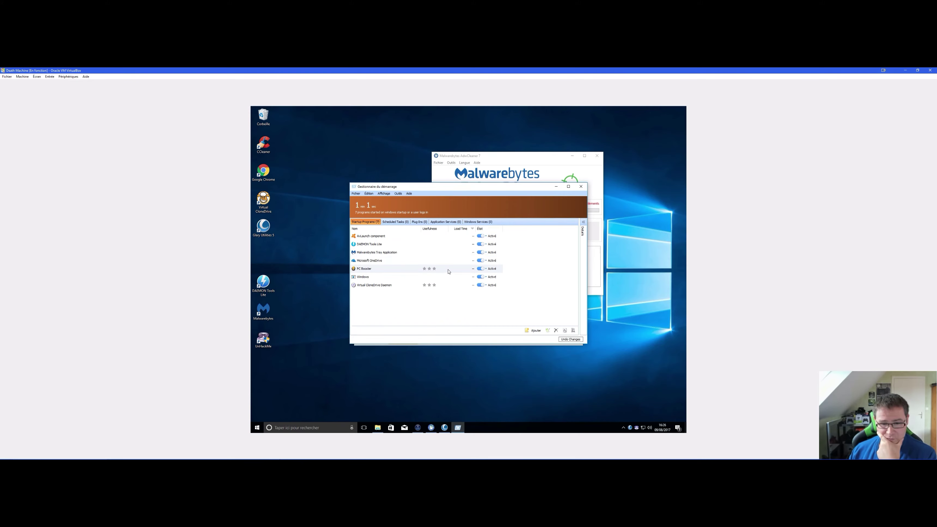
left_click(385, 269)
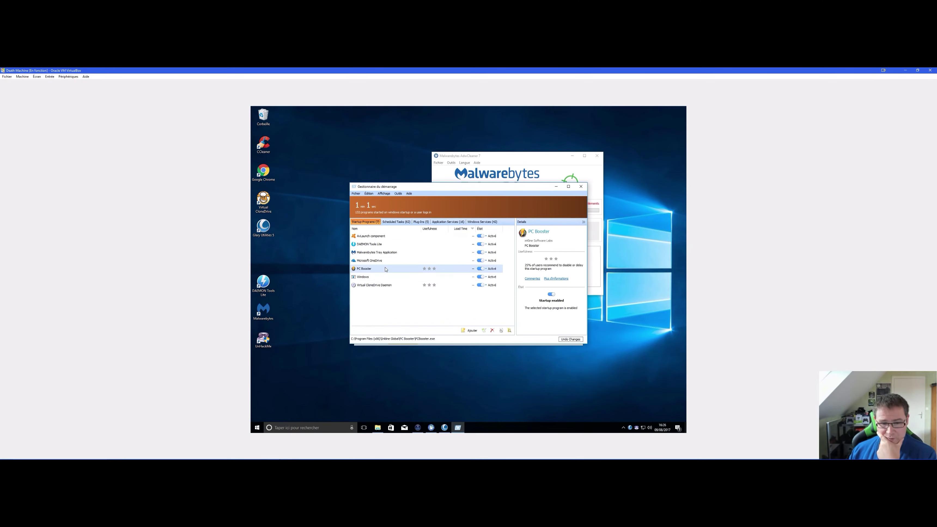
left_click(480, 269)
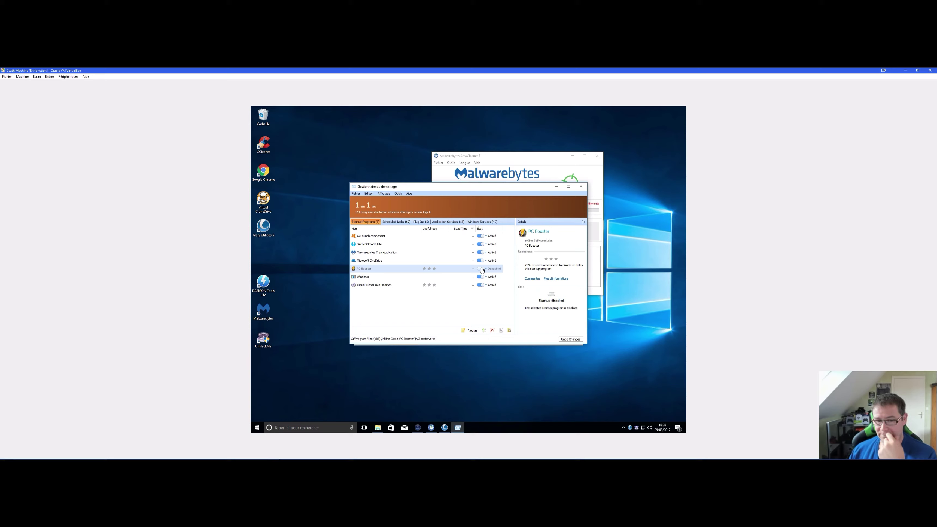
right_click(415, 271)
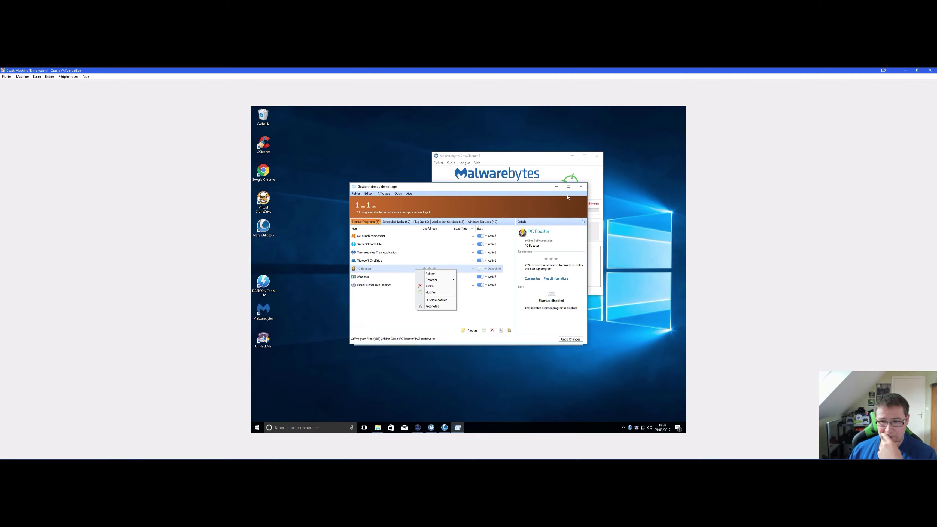
left_click(580, 186)
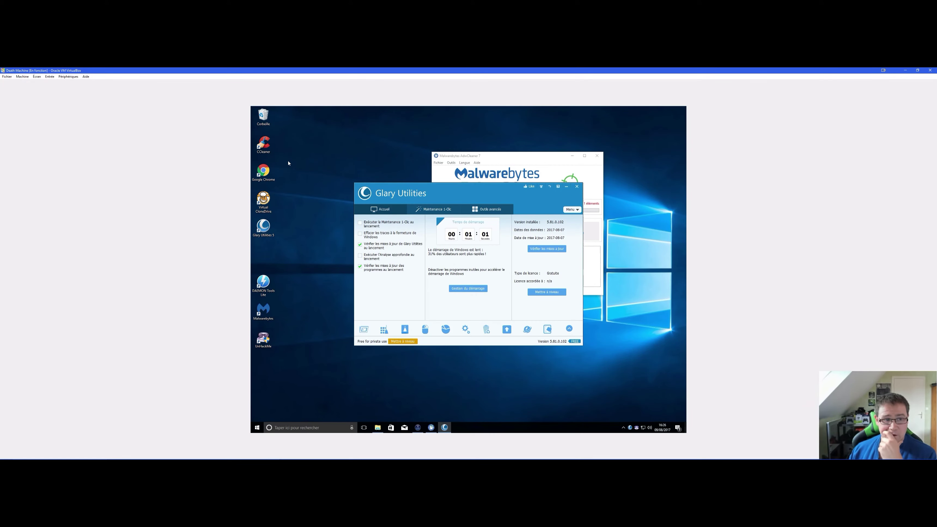
- Open CCleaner, view its registry cleaner, load the Démarrage list in Outils and minimize the window
double_click(263, 144)
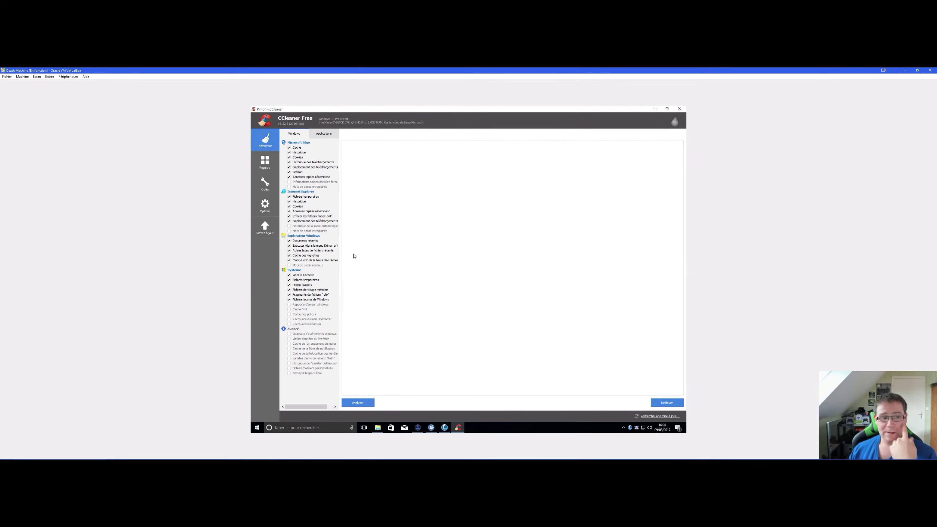
left_click(264, 162)
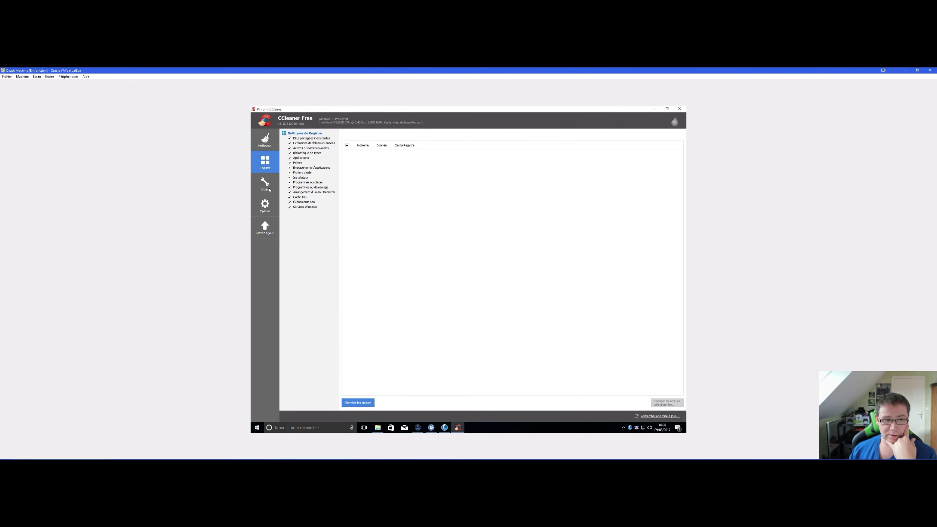
left_click(268, 187)
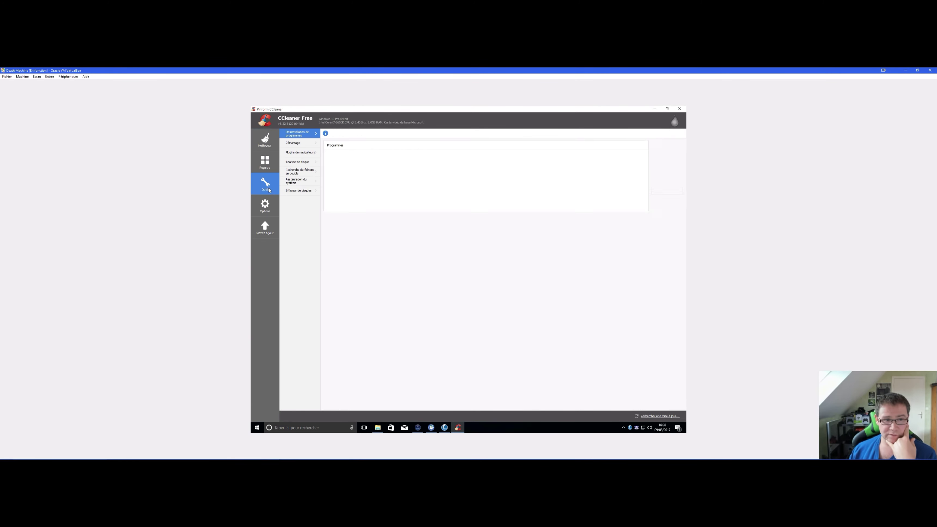
left_click(300, 144)
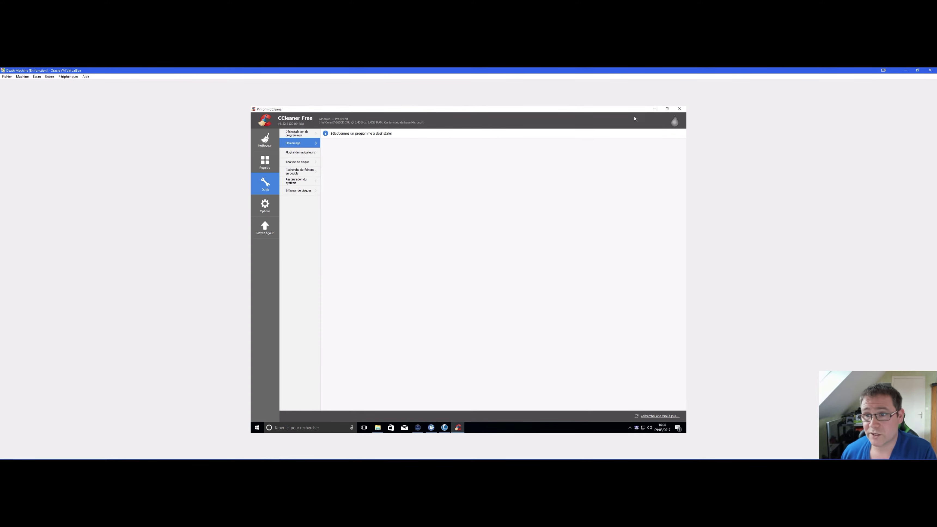
left_click(655, 109)
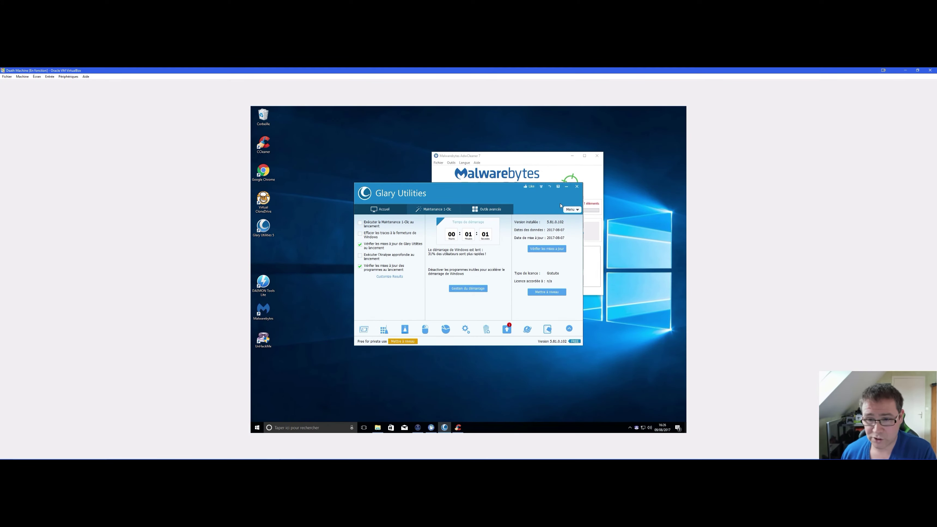
- Close Glary Utilities, examine the Windows startup programs and scheduled tasks listed in CCleaner, and close CCleaner
left_click(576, 186)
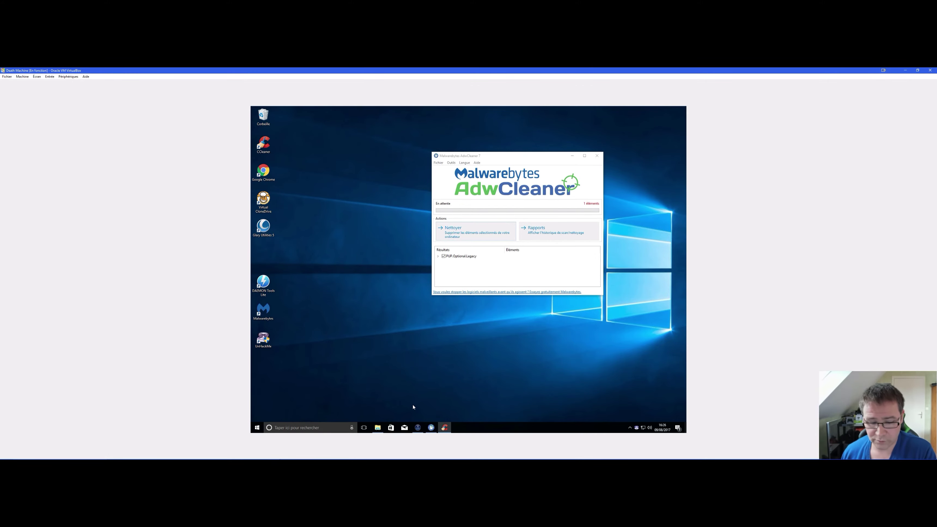
left_click(444, 427)
left_click(422, 427)
left_click(445, 427)
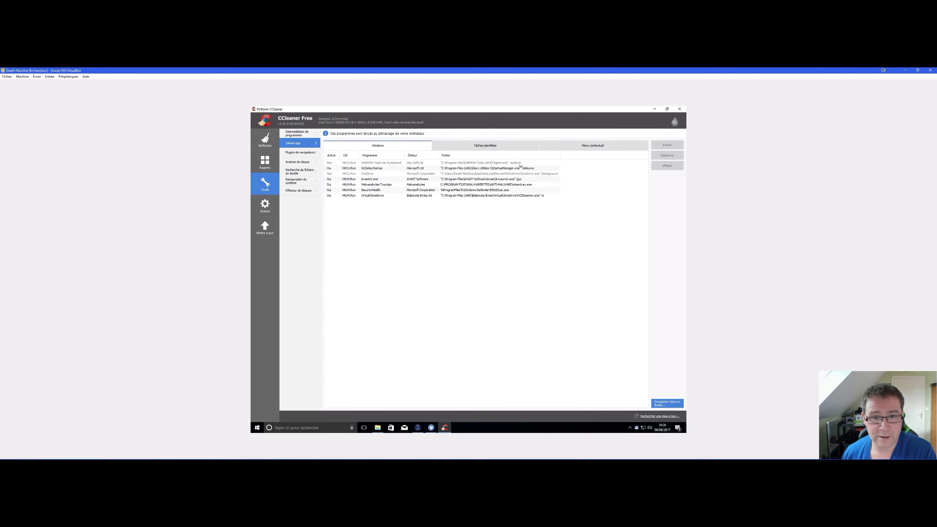
left_click(503, 149)
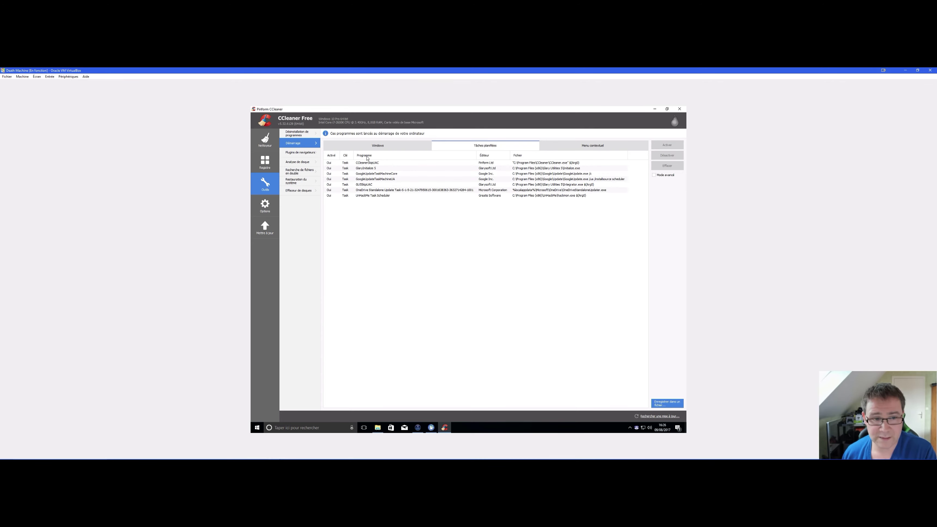
left_click(679, 109)
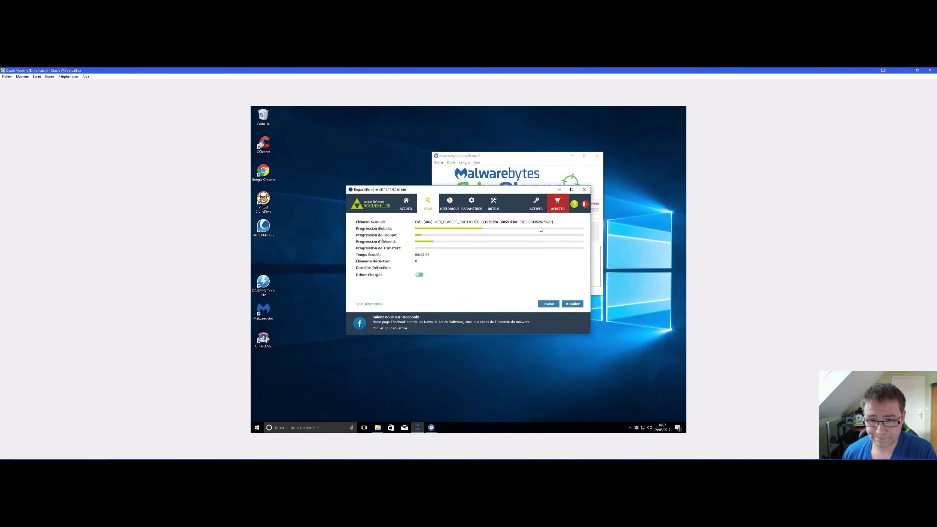
- Open CCleaner and scan the Windows registry for errors with all registry categories ticked
left_click(292, 185)
double_click(263, 146)
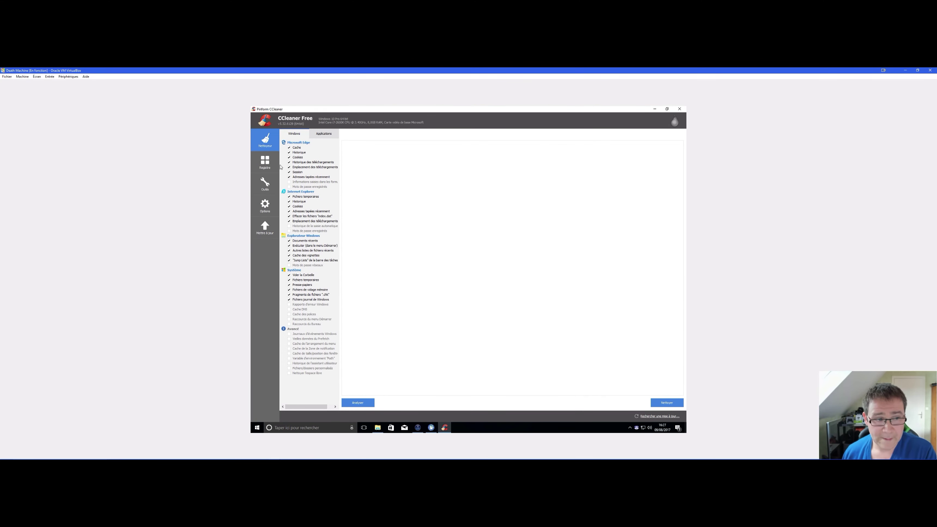
left_click(261, 160)
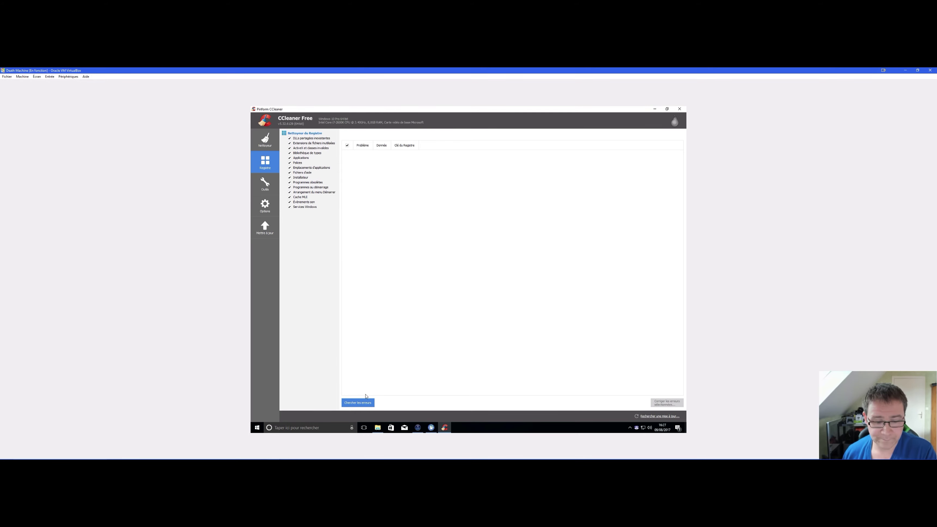
left_click(362, 403)
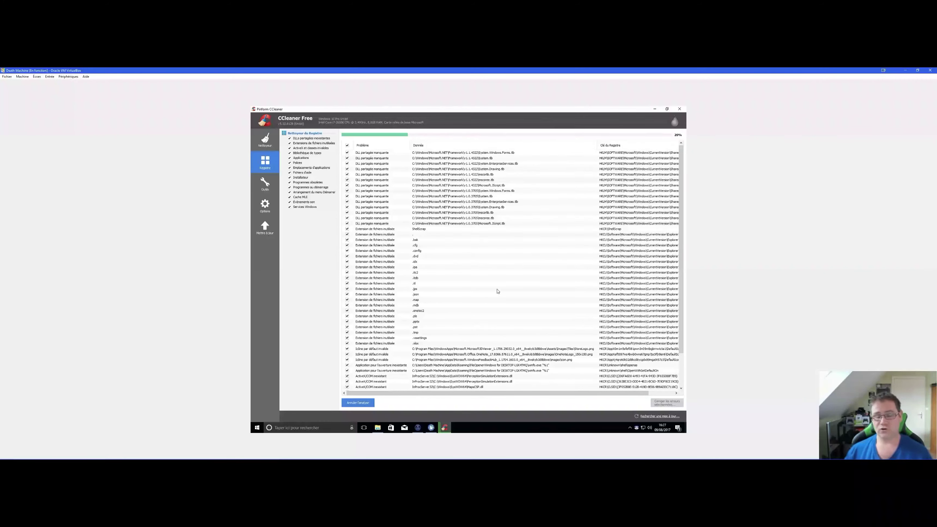
- Fix all selected registry errors in CCleaner without saving a backup, and scan the registry again
left_click(667, 402)
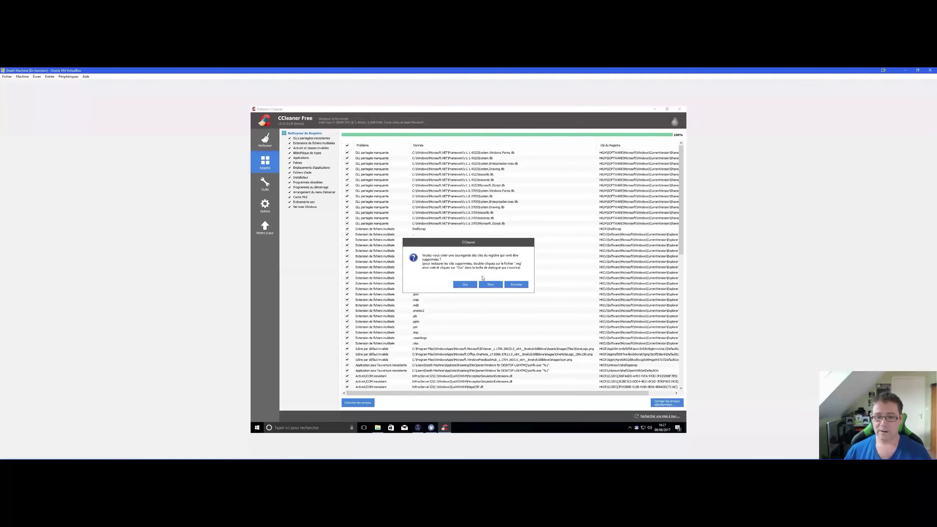
left_click(490, 285)
left_click(476, 291)
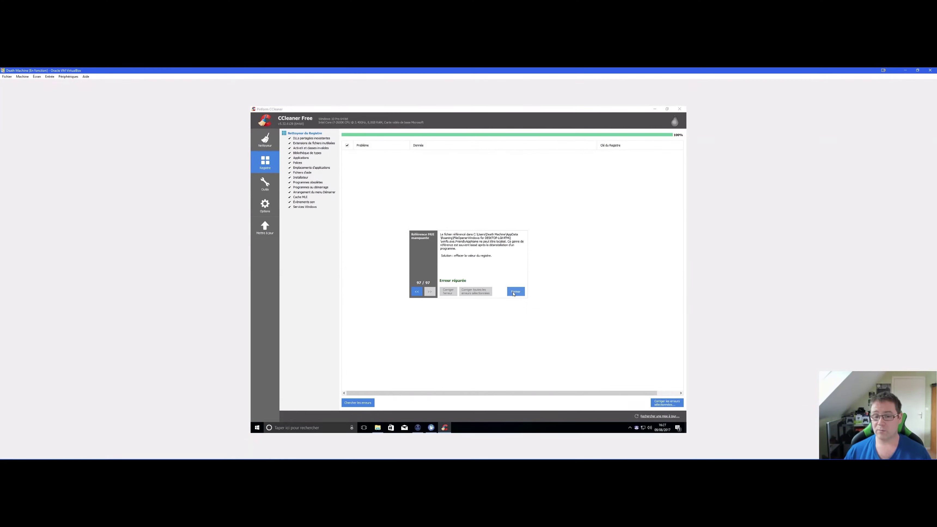
left_click(515, 292)
left_click(357, 403)
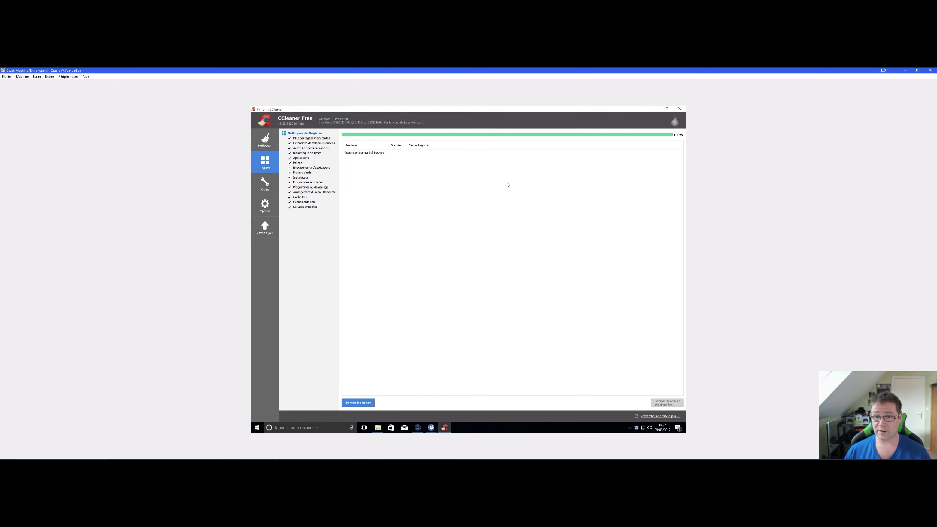
- Start CCleaner's Nettoyeur analysis with the ticked Windows items and minimize the window
left_click(264, 148)
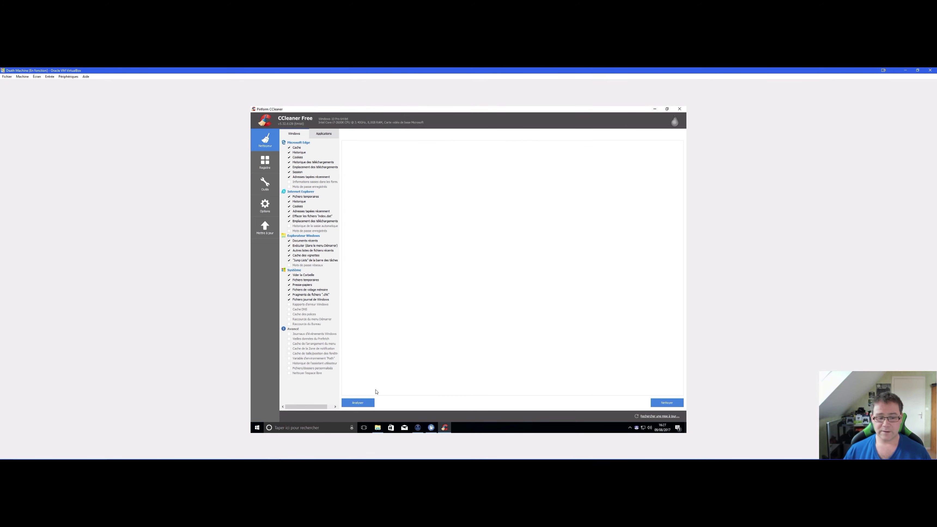
left_click(373, 403)
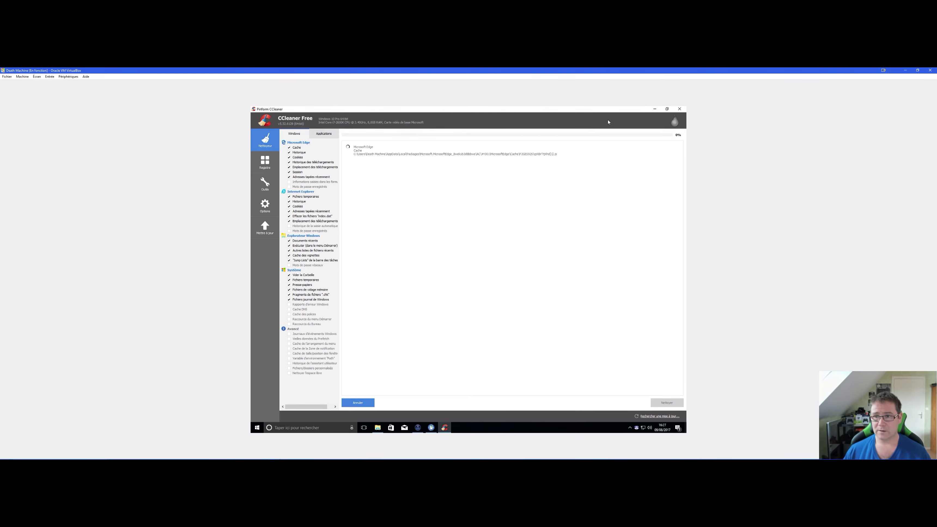
left_click(654, 109)
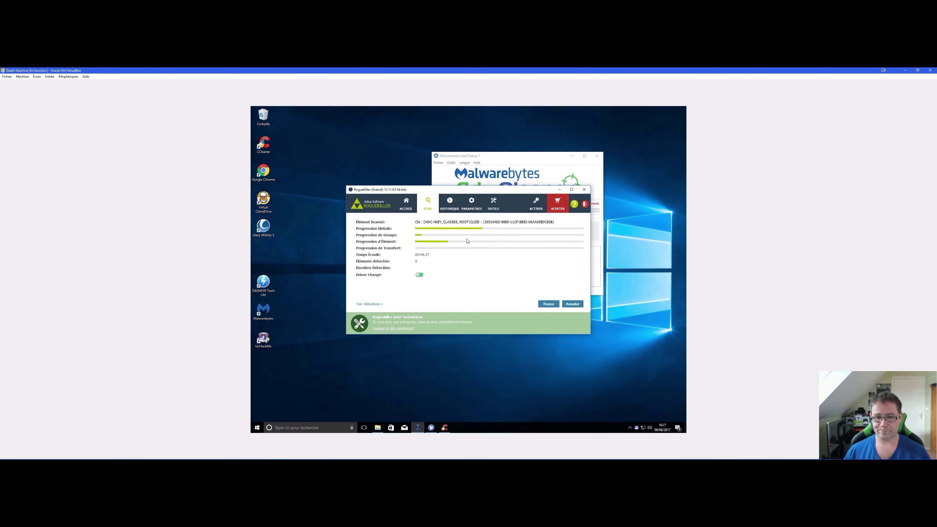
- Switch to AdwCleaner, select the PUP.Optional.Legacy result and widen the Résultats column
left_click(539, 179)
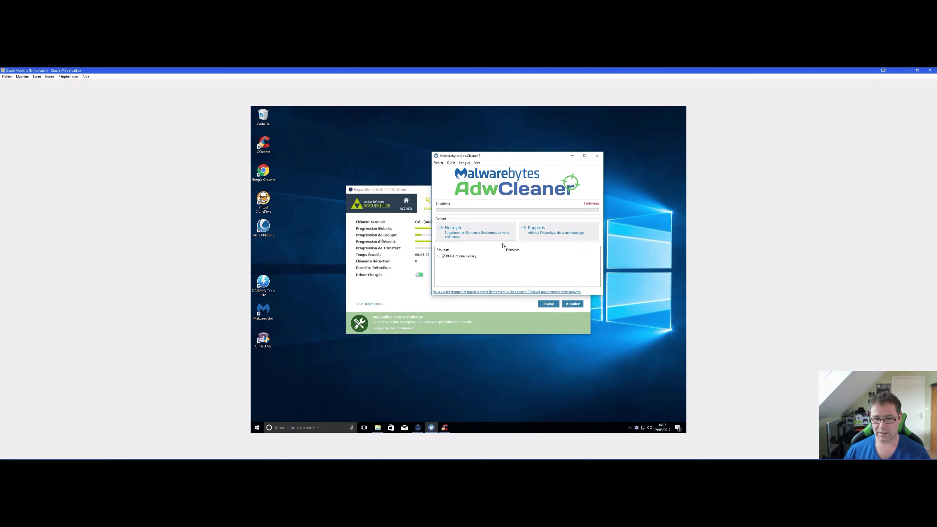
left_click(471, 258)
left_click_drag(504, 250, 530, 245)
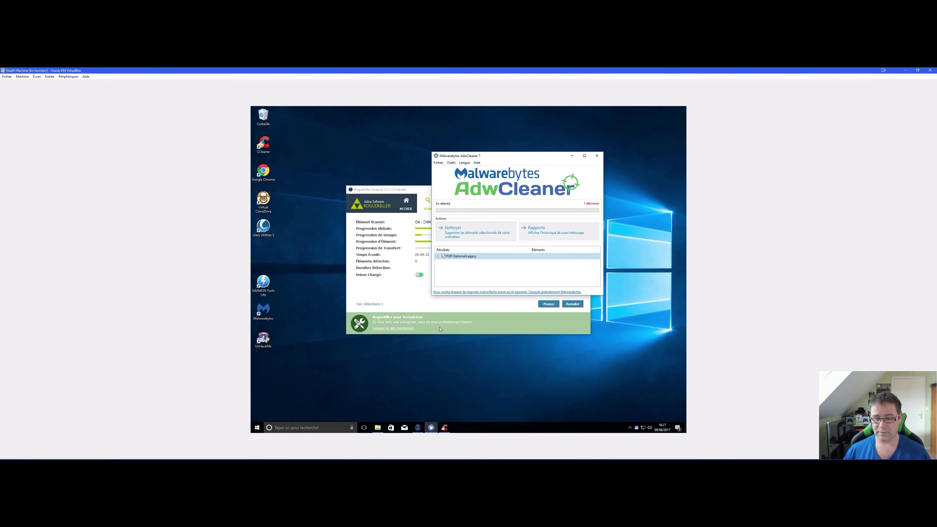
- Switch to RogueKiller and look over its general settings, scan settings, scan progress and Accueil overview
left_click(386, 298)
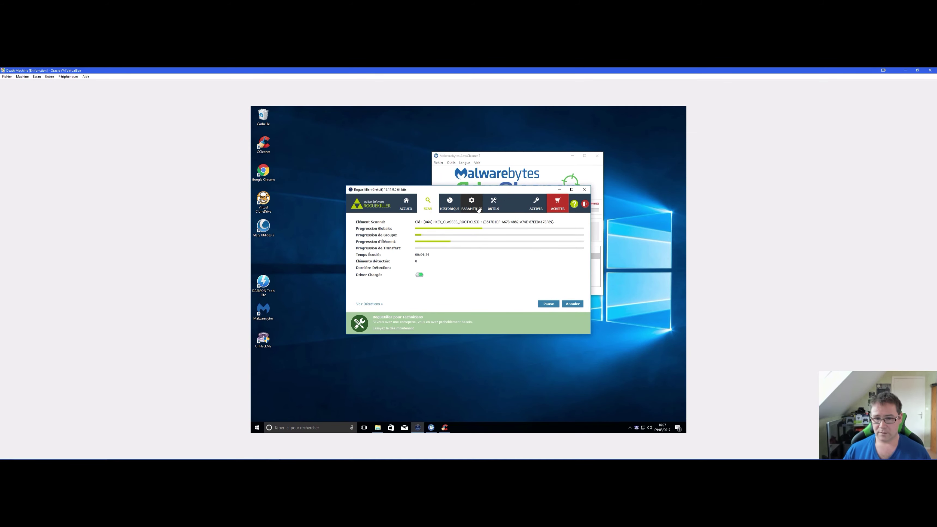
left_click(493, 204)
left_click(470, 209)
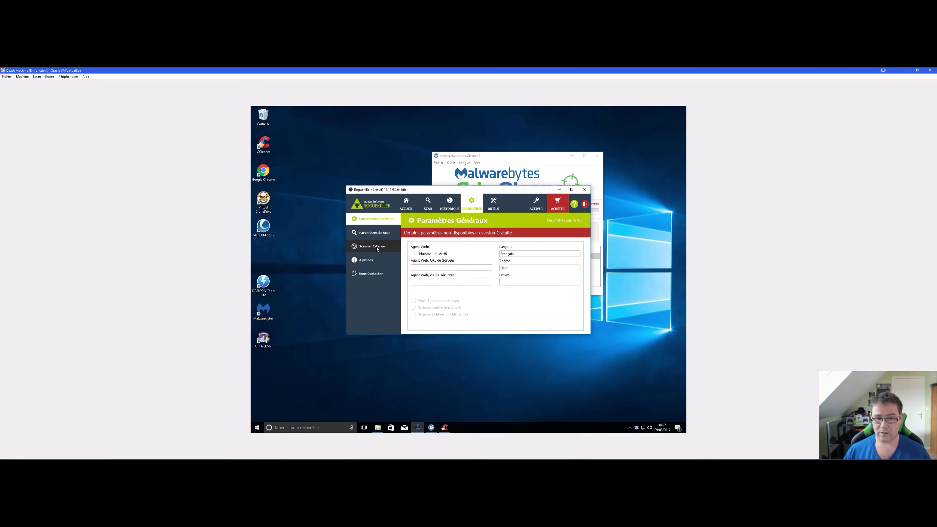
left_click(384, 235)
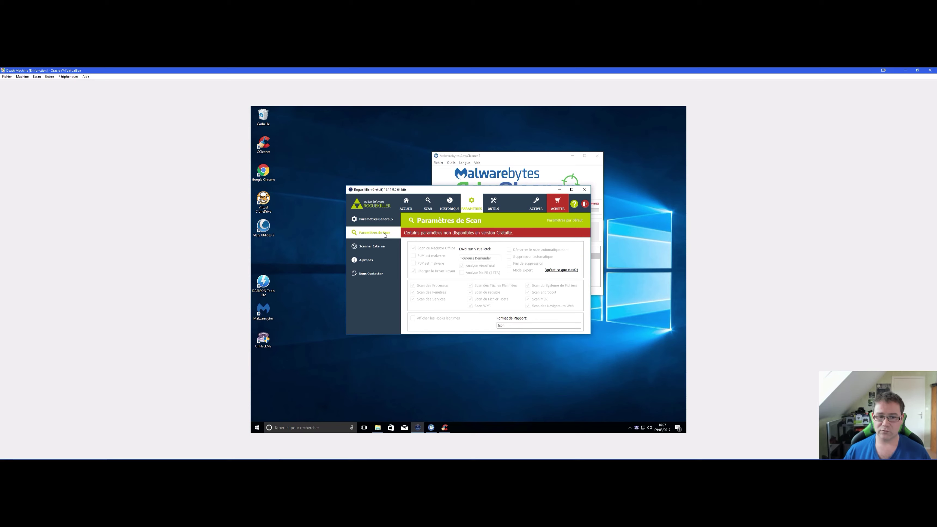
left_click(379, 219)
left_click(426, 203)
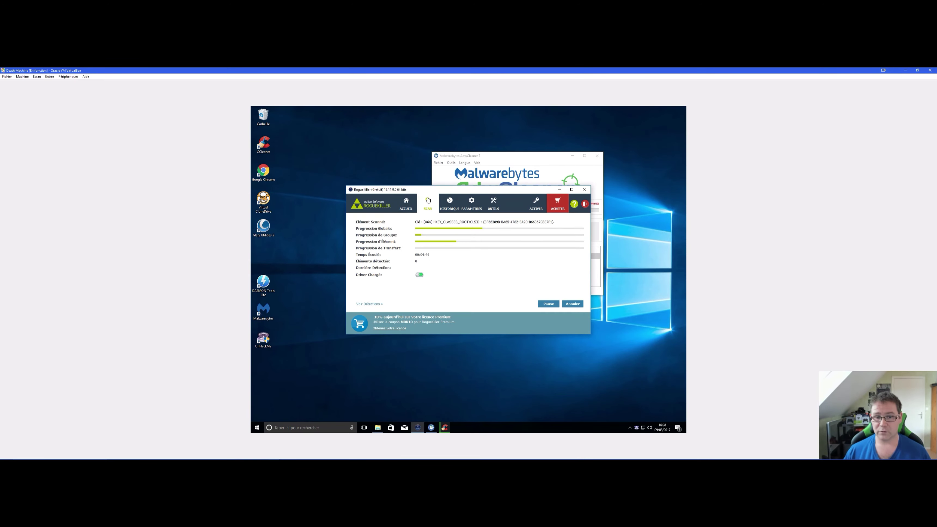
left_click(412, 203)
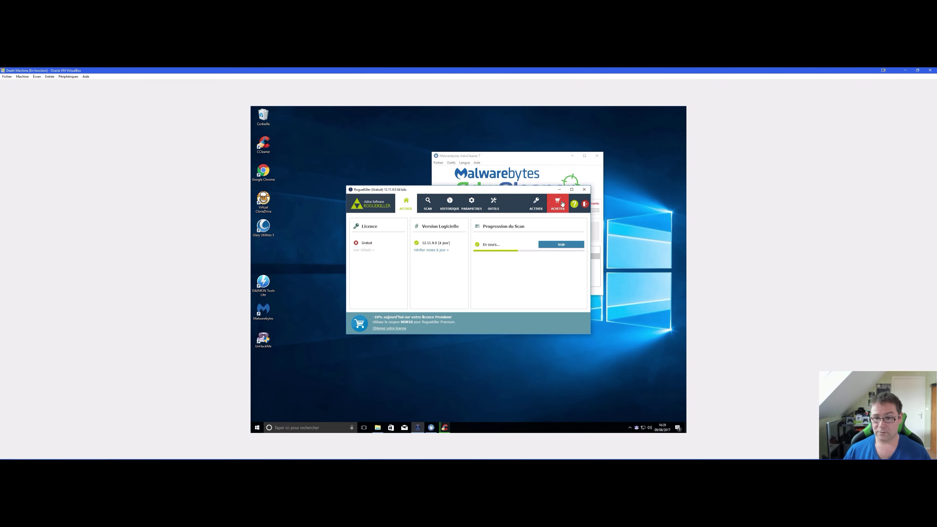
- Switch between the RogueKiller, AdwCleaner and CCleaner windows to check the progress of CCleaner's analysis, and minimize CCleaner
left_click(560, 190)
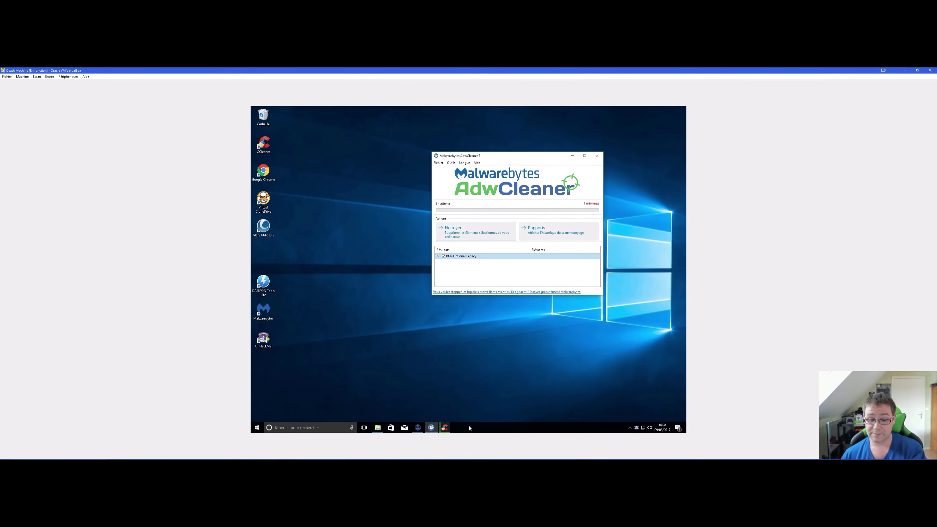
left_click(420, 428)
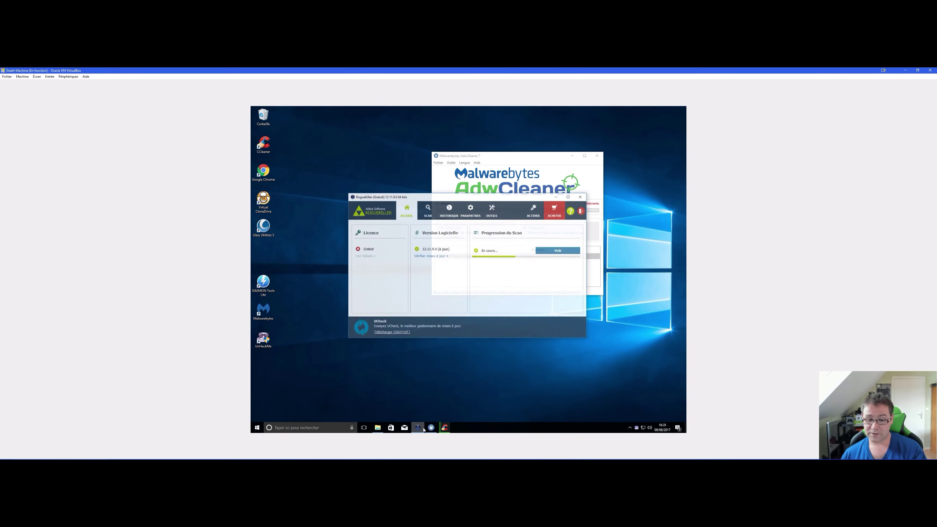
left_click(426, 429)
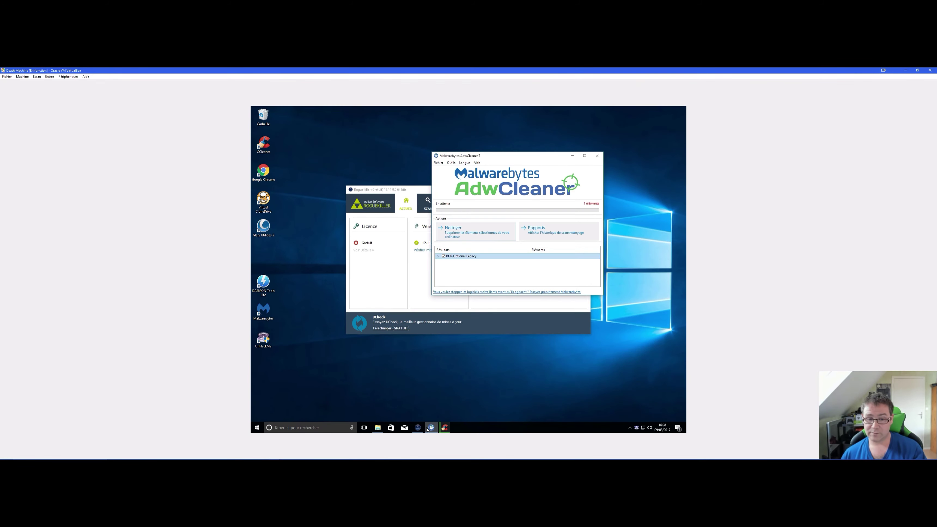
left_click(444, 429)
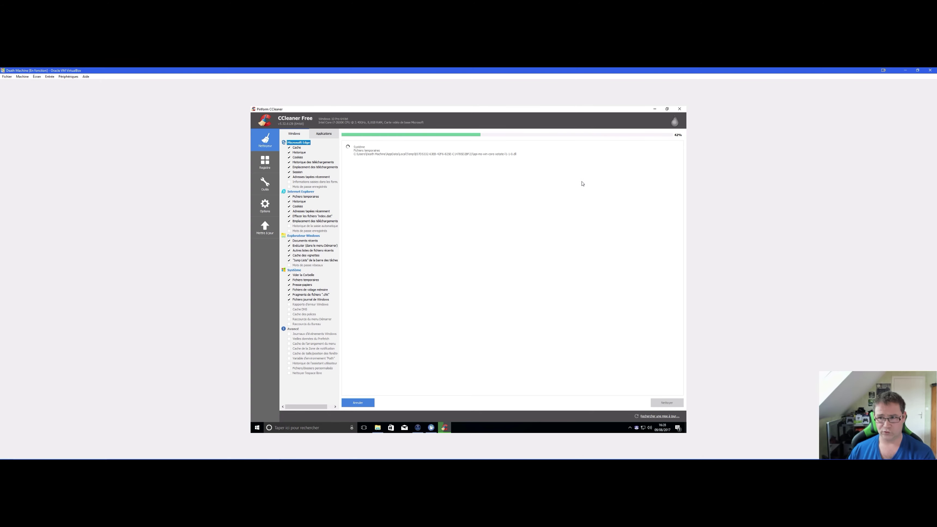
left_click(654, 109)
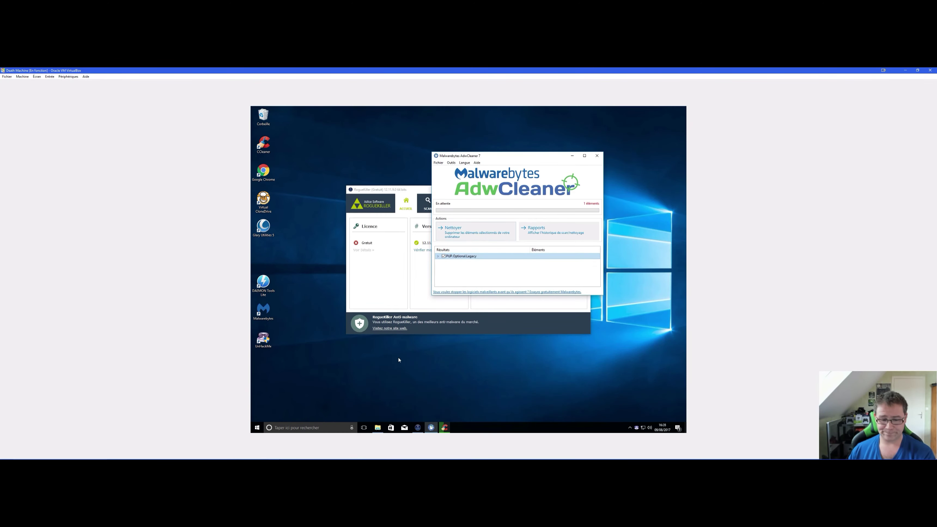
- Delete both unhackme archives, the SetupVirtualCloneDrive and mb3-setup installers and the KMSPico 10.2.1 image from the Téléchargements folder
left_click(377, 427)
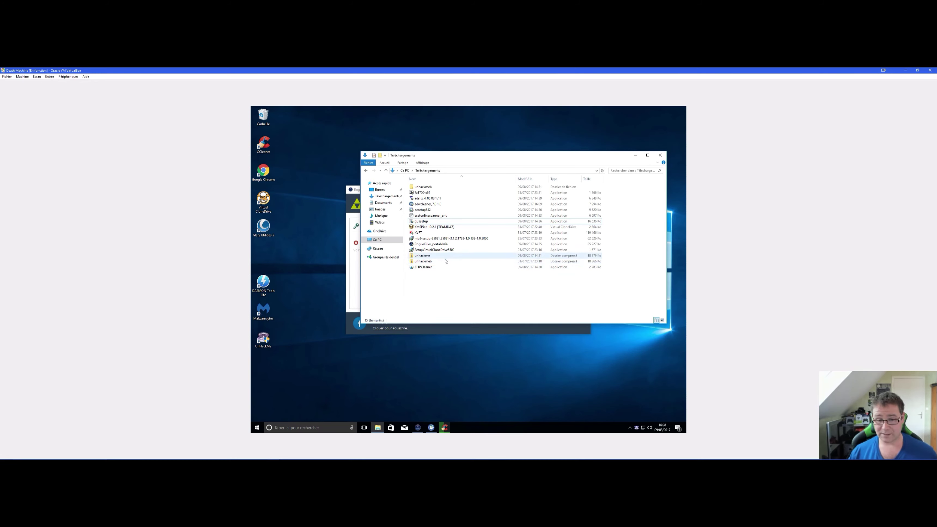
left_click(434, 260)
left_click(435, 255, "ctrl")
left_click(437, 250, "ctrl")
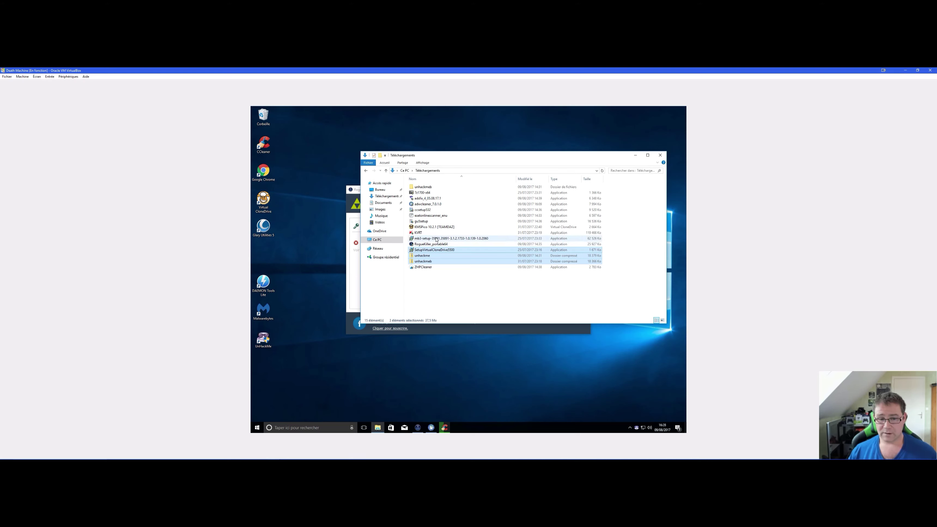
left_click(436, 240, "ctrl")
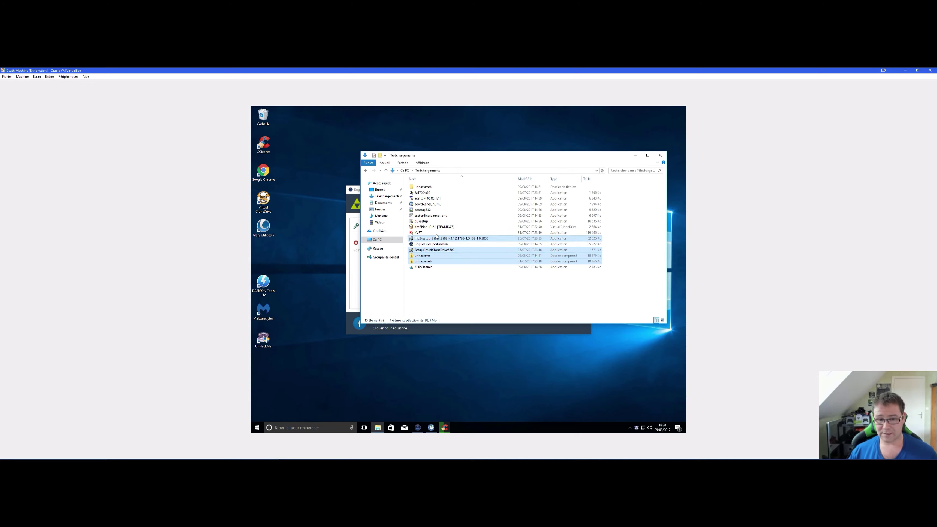
left_click(433, 227, "ctrl")
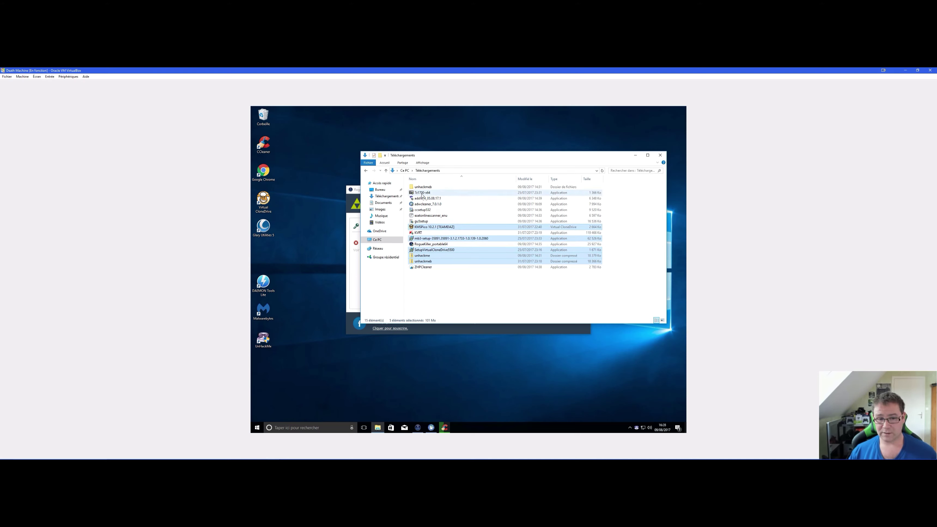
right_click(456, 230)
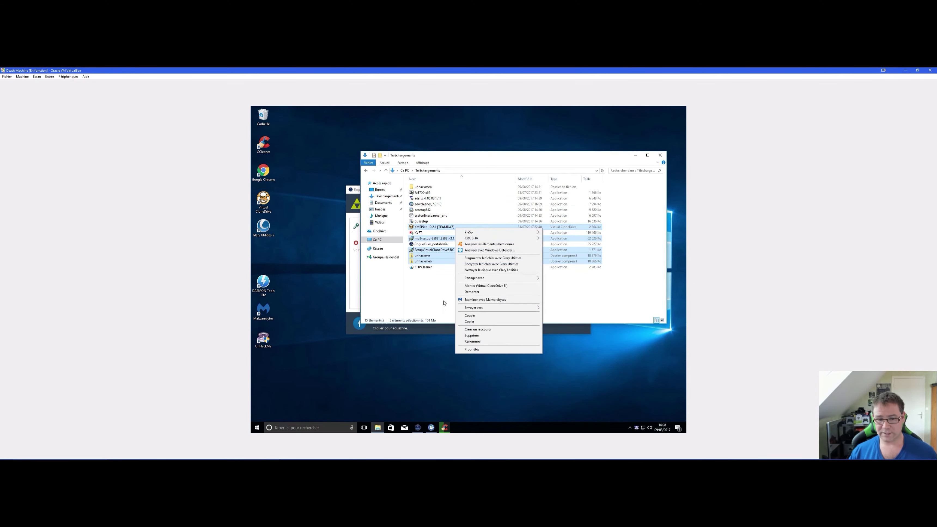
left_click(480, 335)
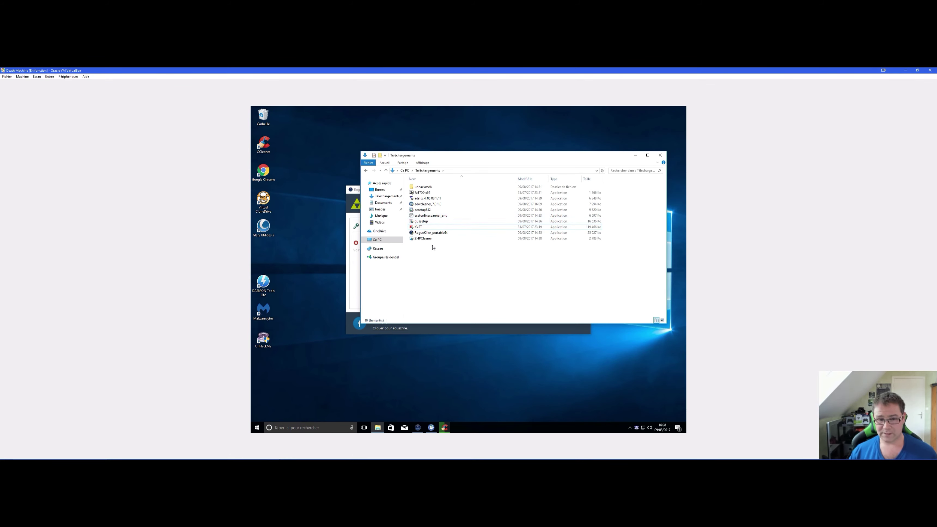
- Delete the ccsetup532 and 7z1700-x64 installers from the Téléchargements folder and minimize the folder window
left_click(428, 210)
right_click(429, 211)
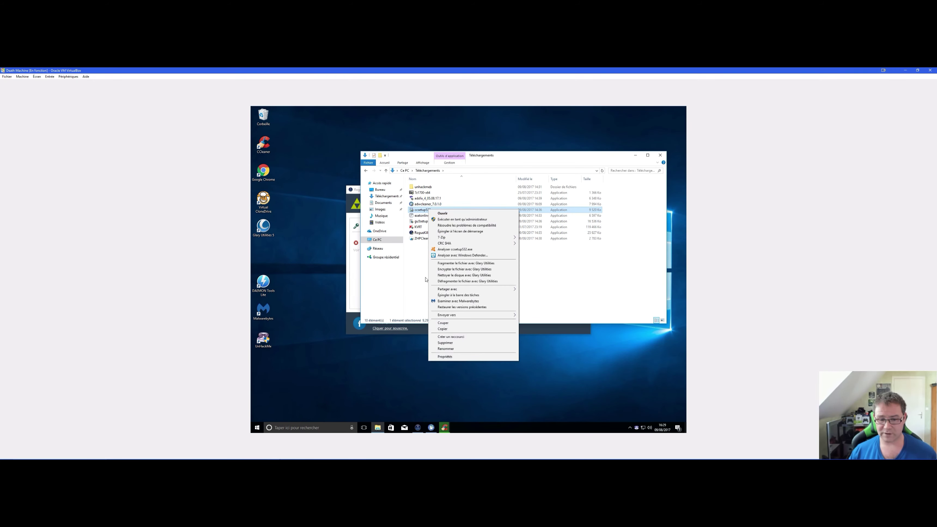
left_click(442, 342)
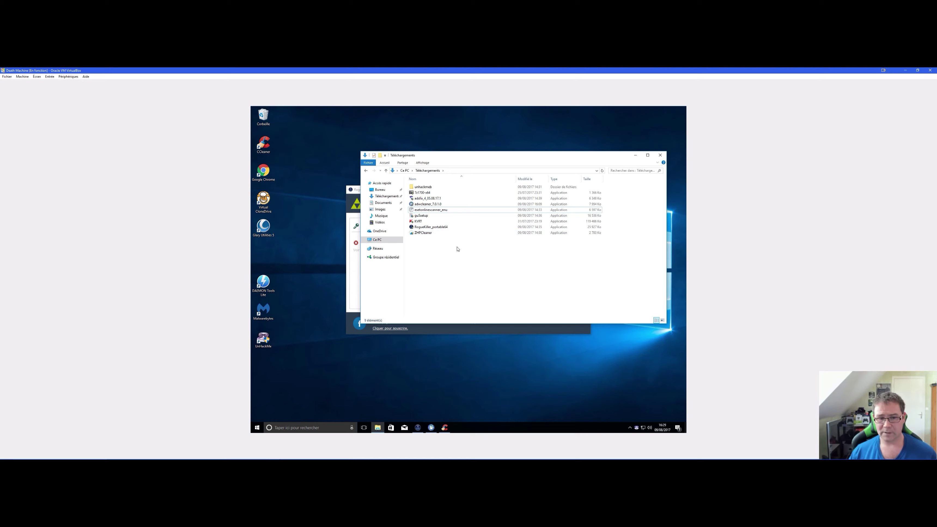
right_click(458, 192)
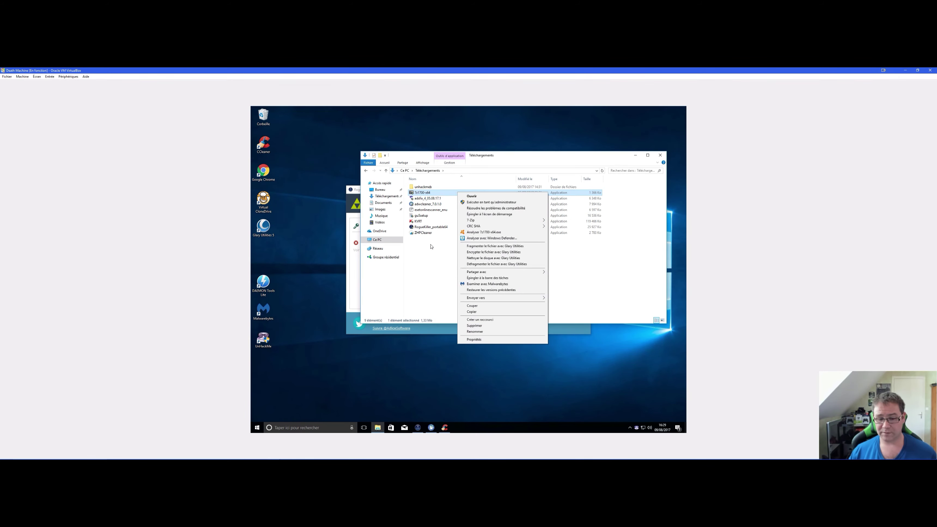
left_click(475, 326)
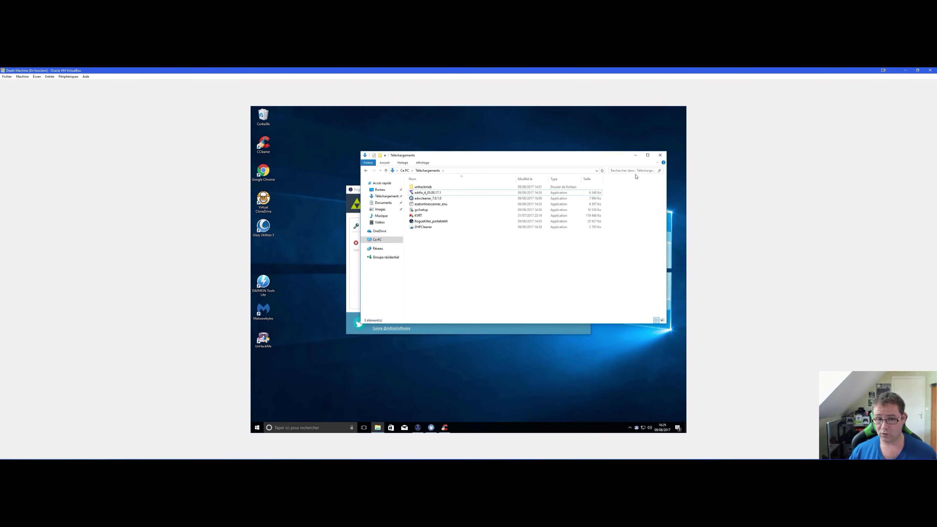
left_click(636, 155)
- View RogueKiller's scan progress, move its window slightly upward and bring AdwCleaner to the front
left_click(406, 273)
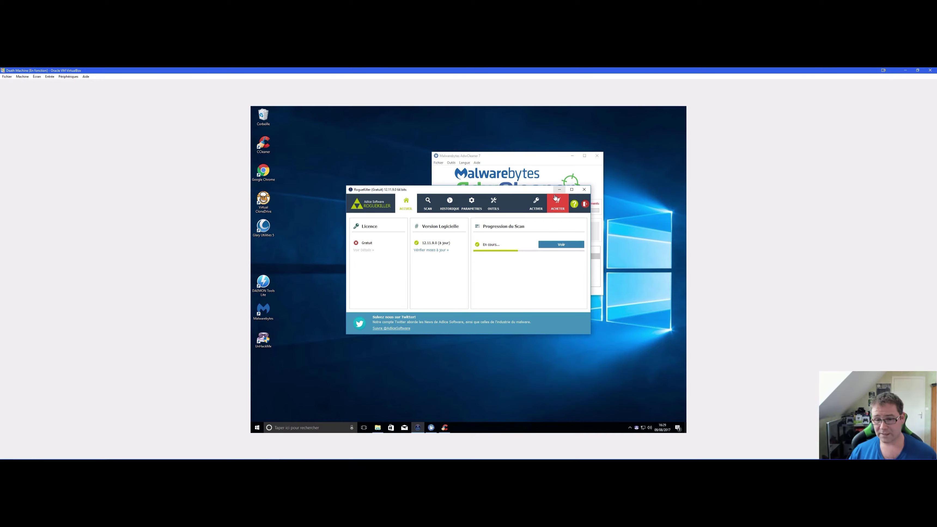
left_click(560, 244)
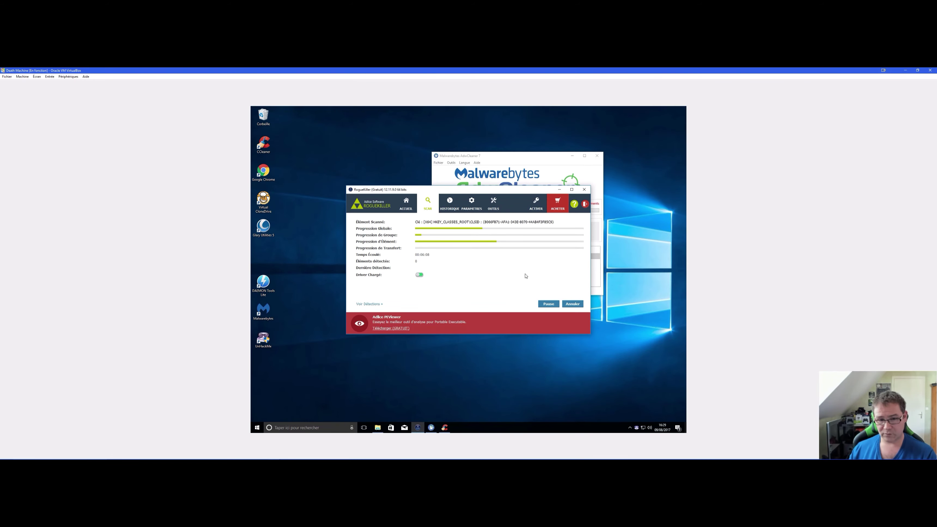
left_click_drag(513, 192, 511, 174)
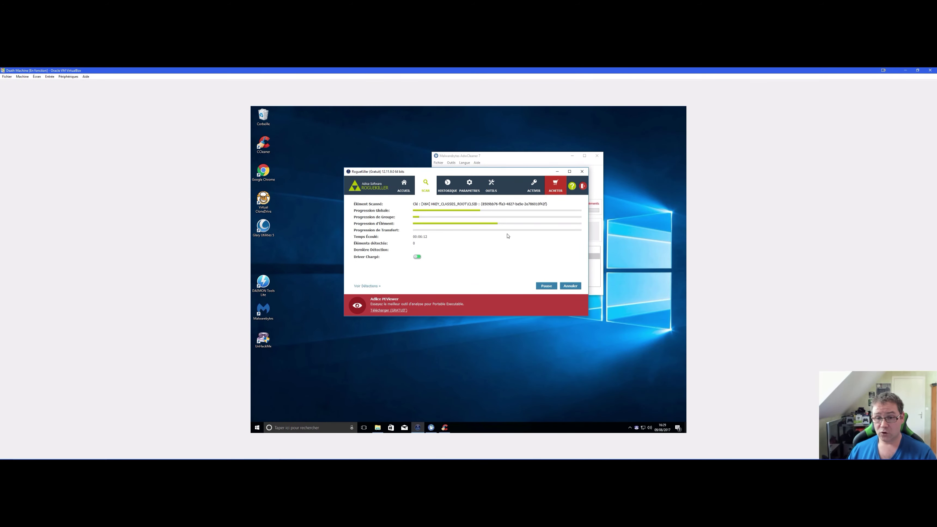
left_click(435, 425)
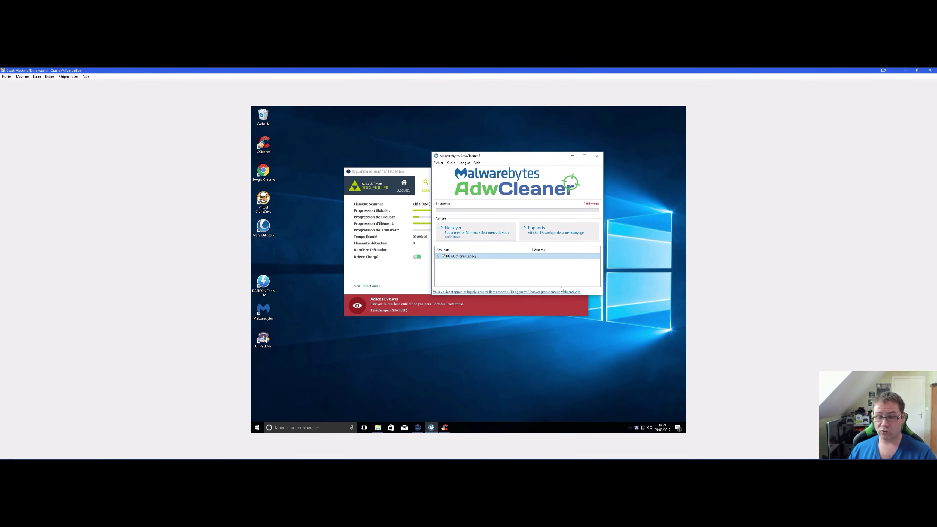